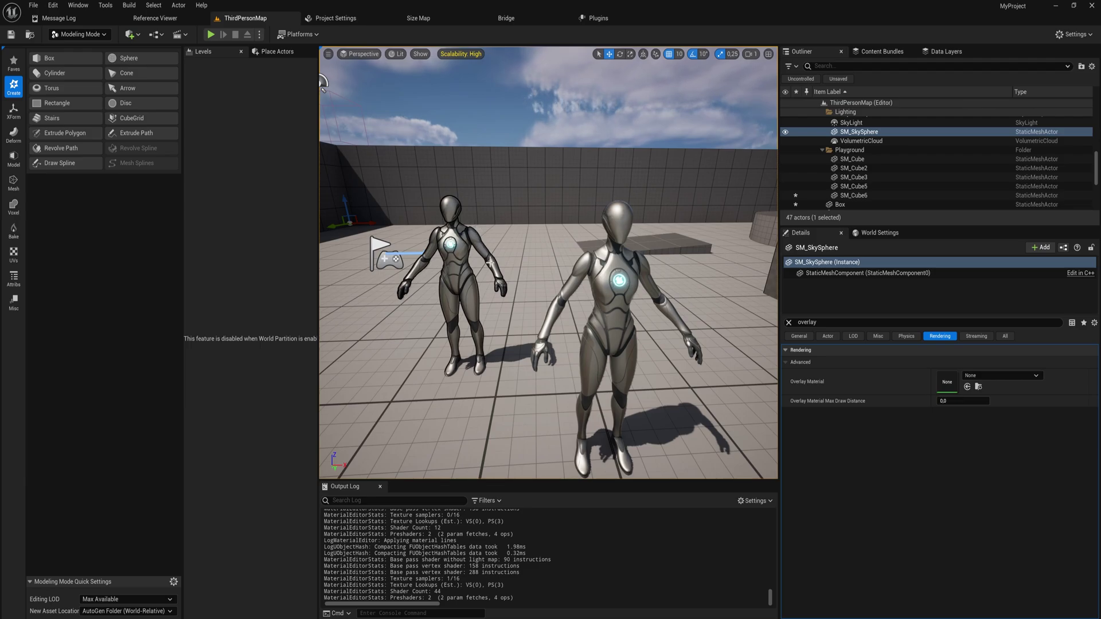
- Examine the two mannequins in the level from a distance and up close to compare their surface outlines
key(s)
right_drag(475, 280, 493, 269)
scroll(476, 280, down, 6)
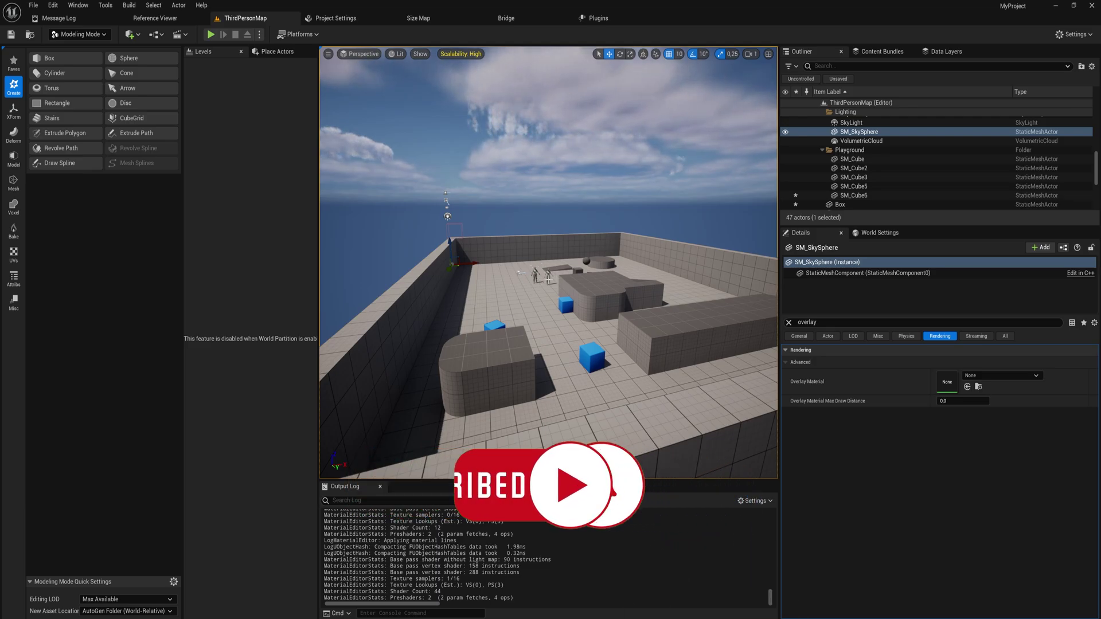
right_drag(548, 280, 573, 270)
key(w)
key(s)
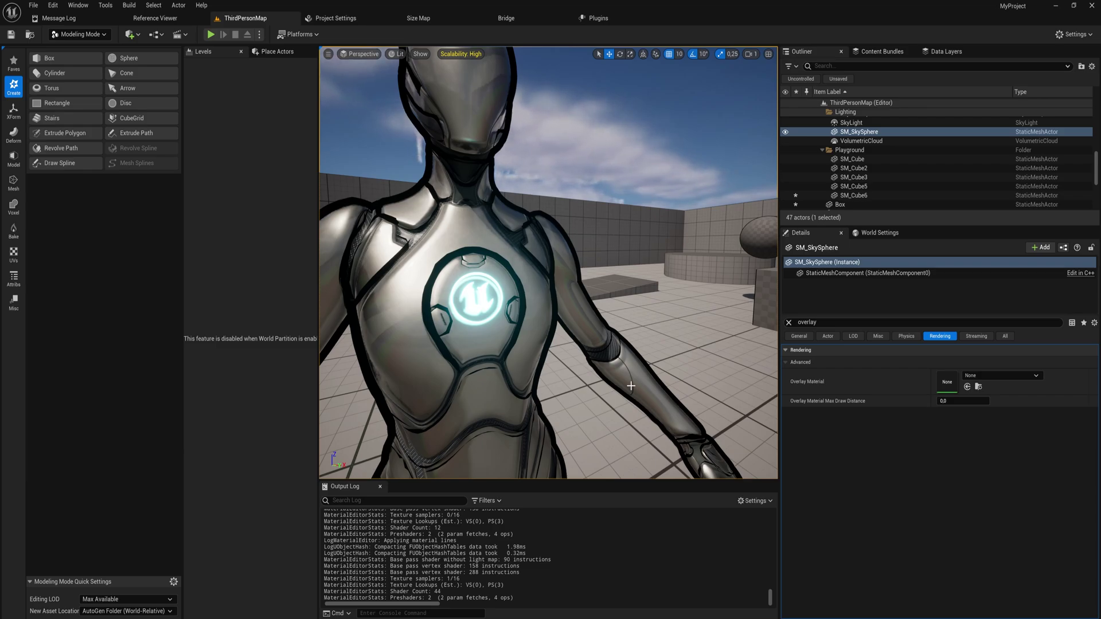
key(s)
right_drag(594, 385, 579, 396)
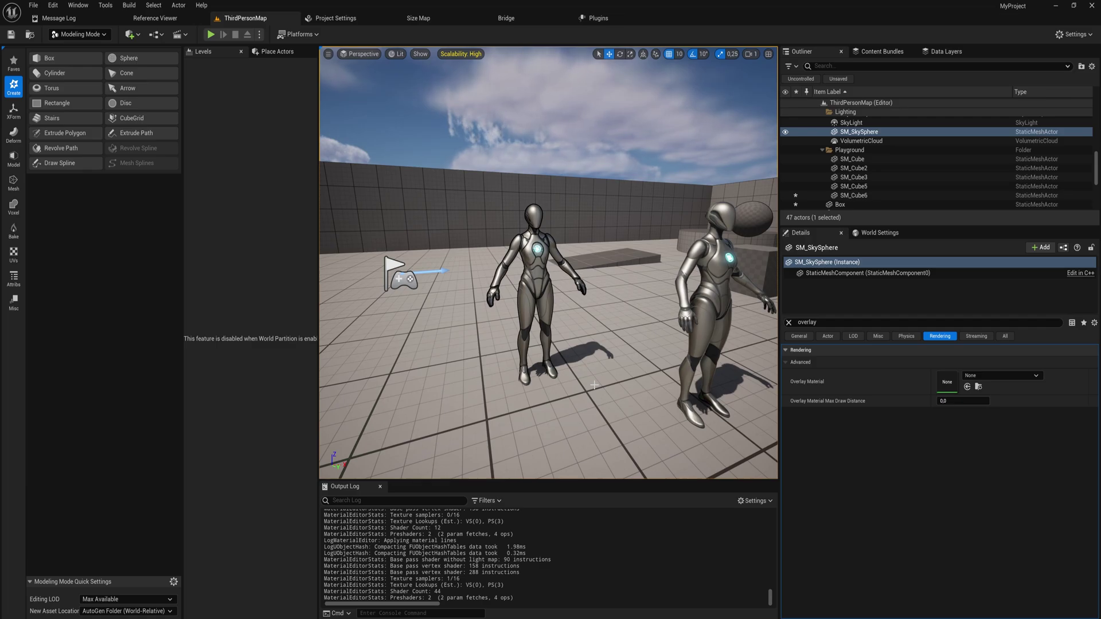
scroll(594, 385, down, 5)
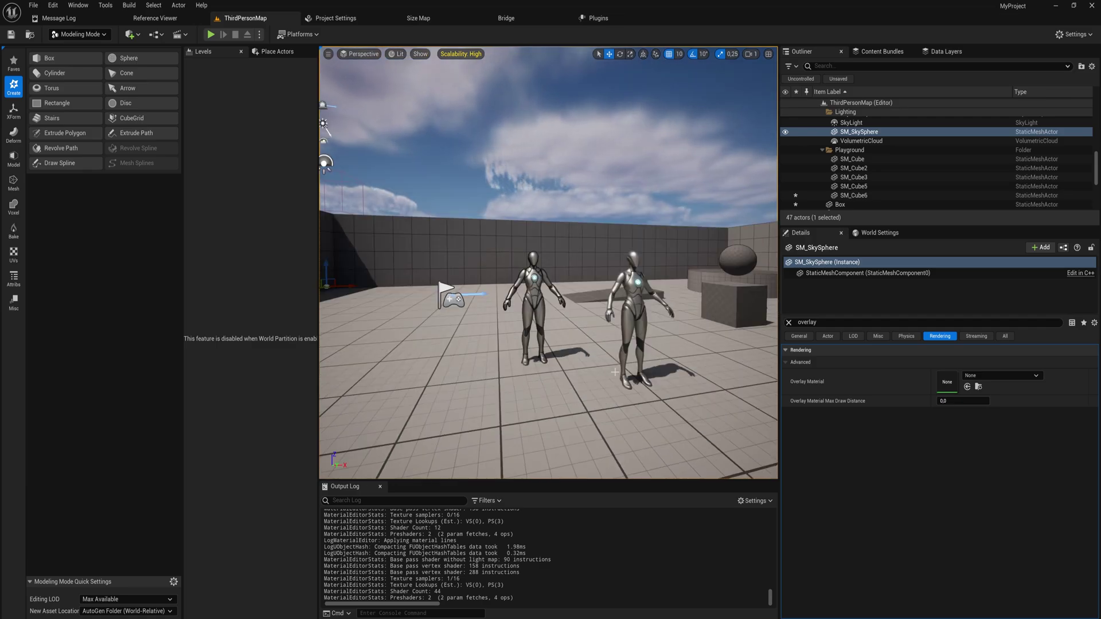
- Select the skeletal mesh component of the ModQuin mannequin and reveal its advanced Rendering properties, clearing the property filter
click(644, 332)
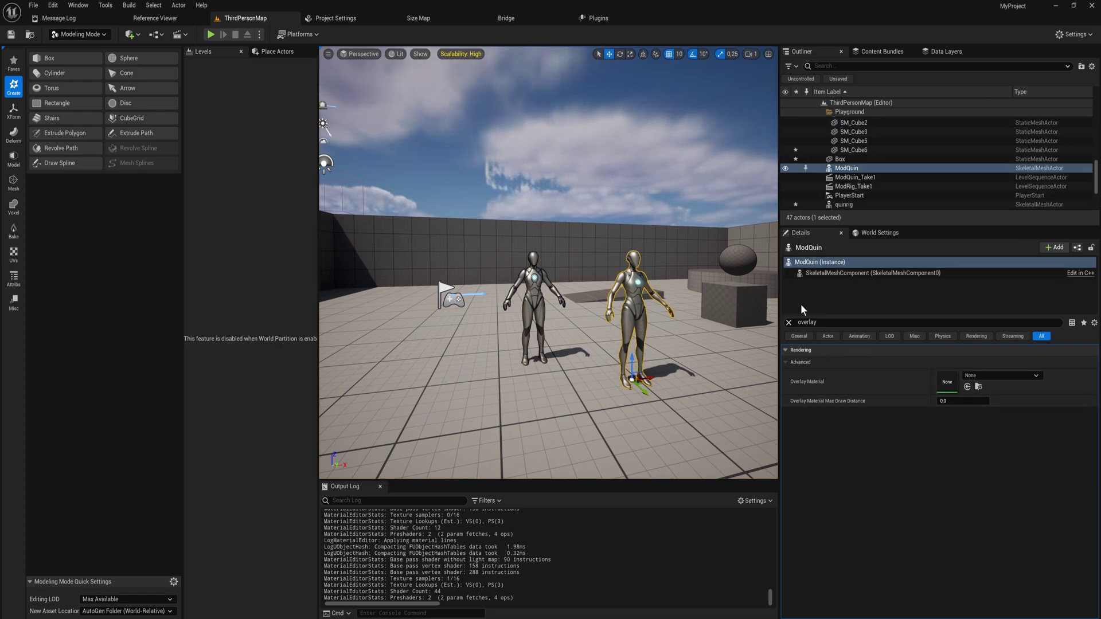
click(788, 322)
click(860, 273)
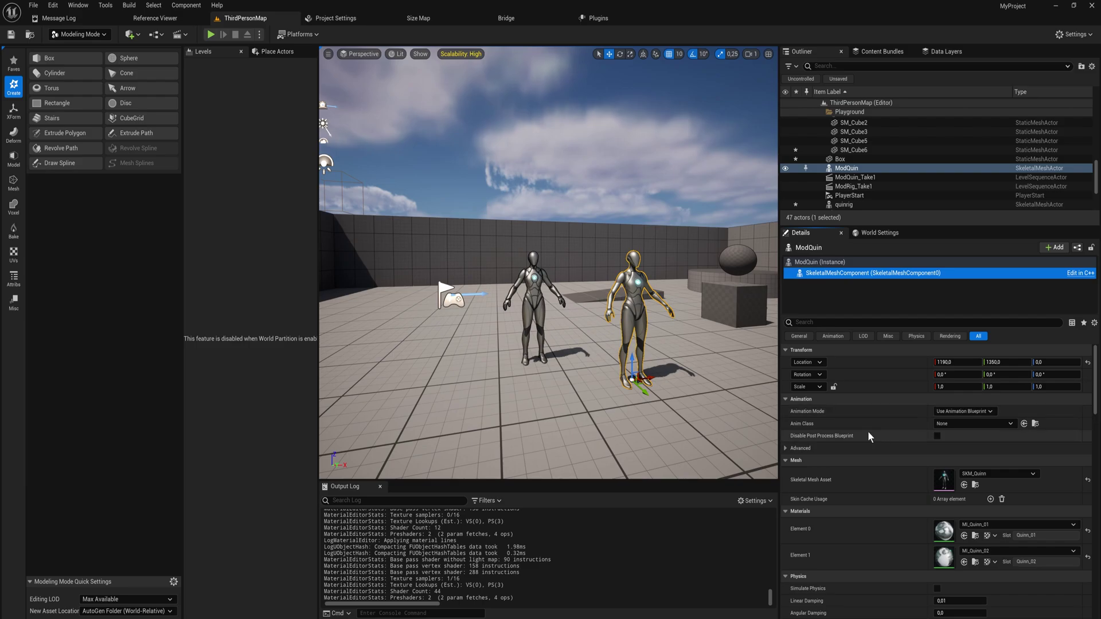
scroll(868, 431, down, 10)
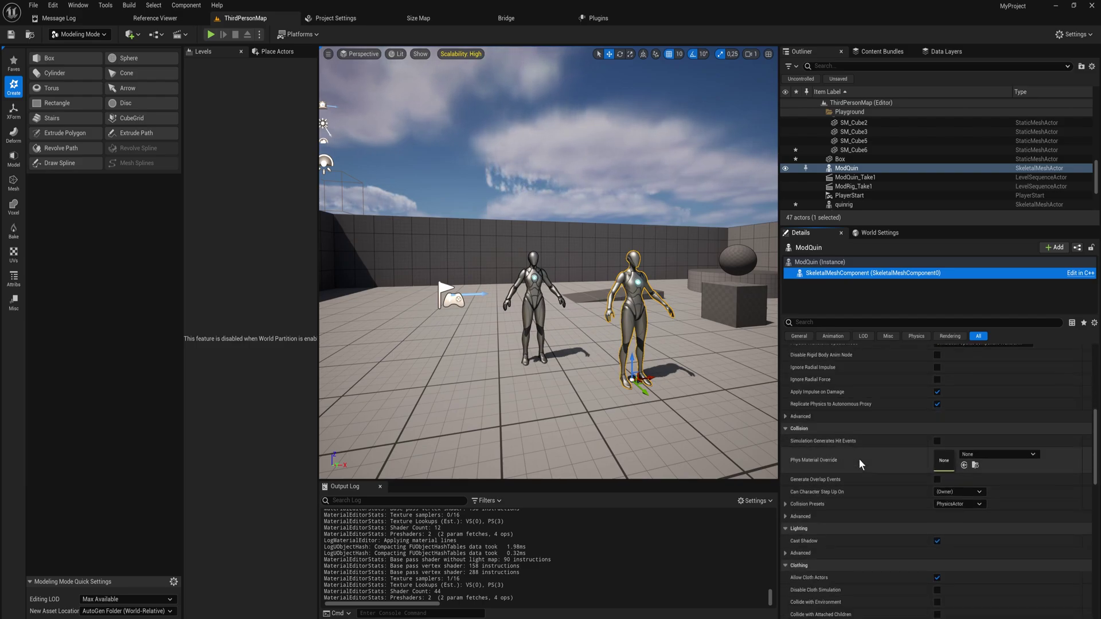
click(950, 336)
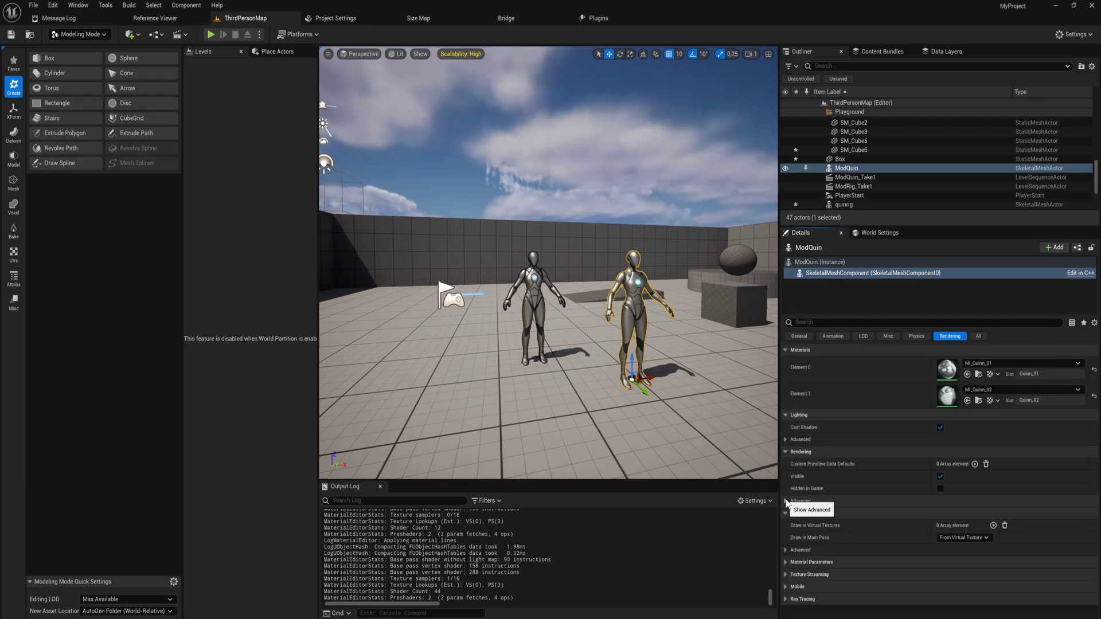
click(786, 501)
scroll(814, 505, down, 2)
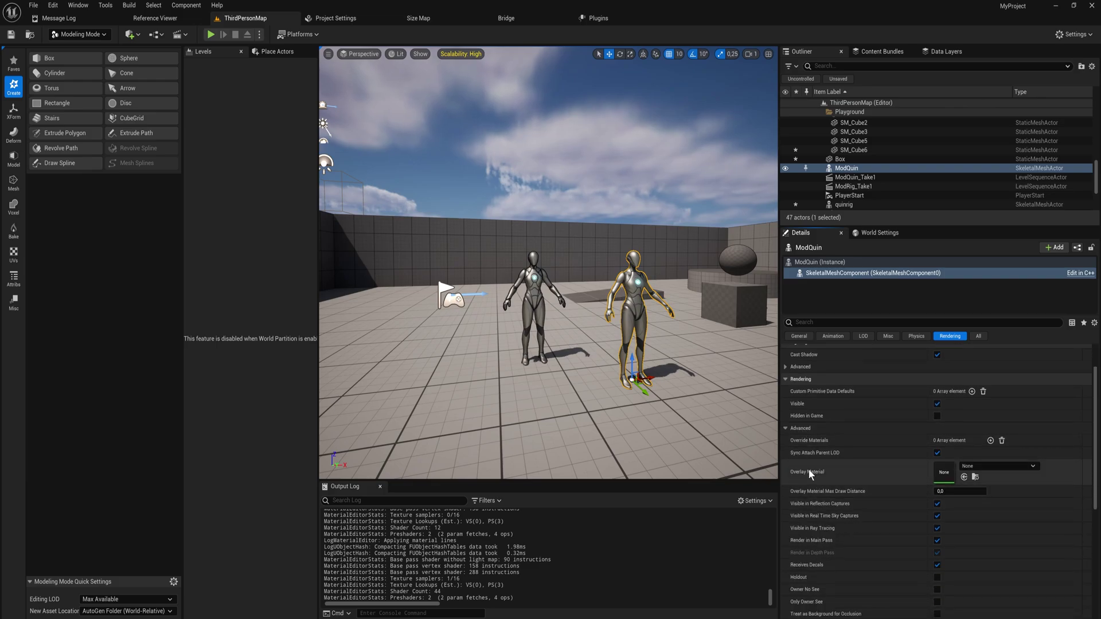
- Assign the lines material from the Characters folder as the ModQuin mesh's Overlay Material
click(974, 477)
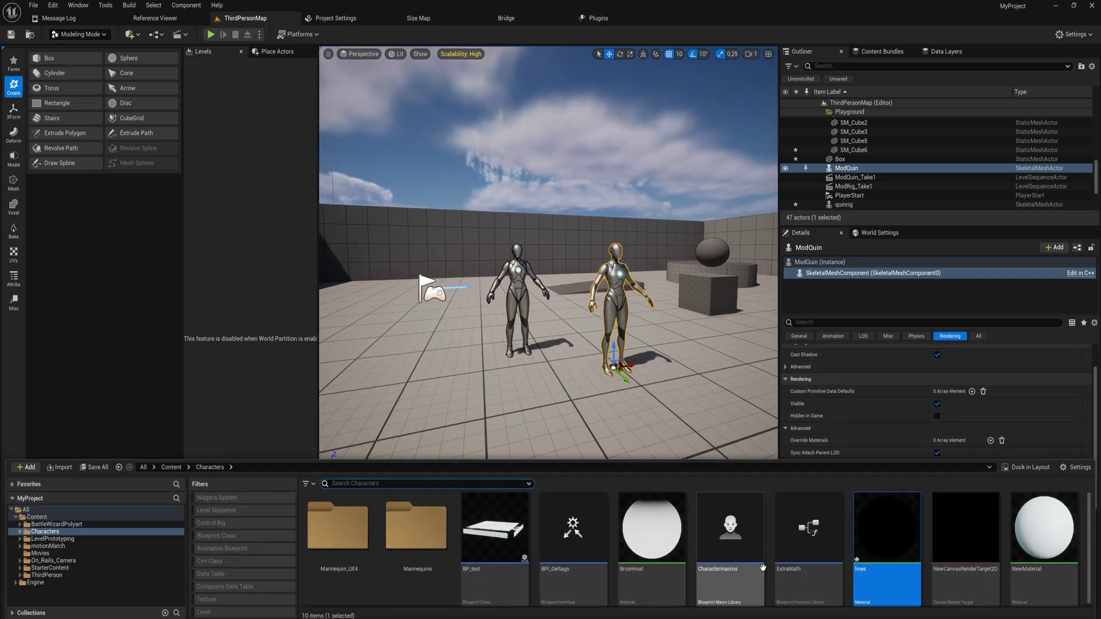
drag(887, 539, 786, 419)
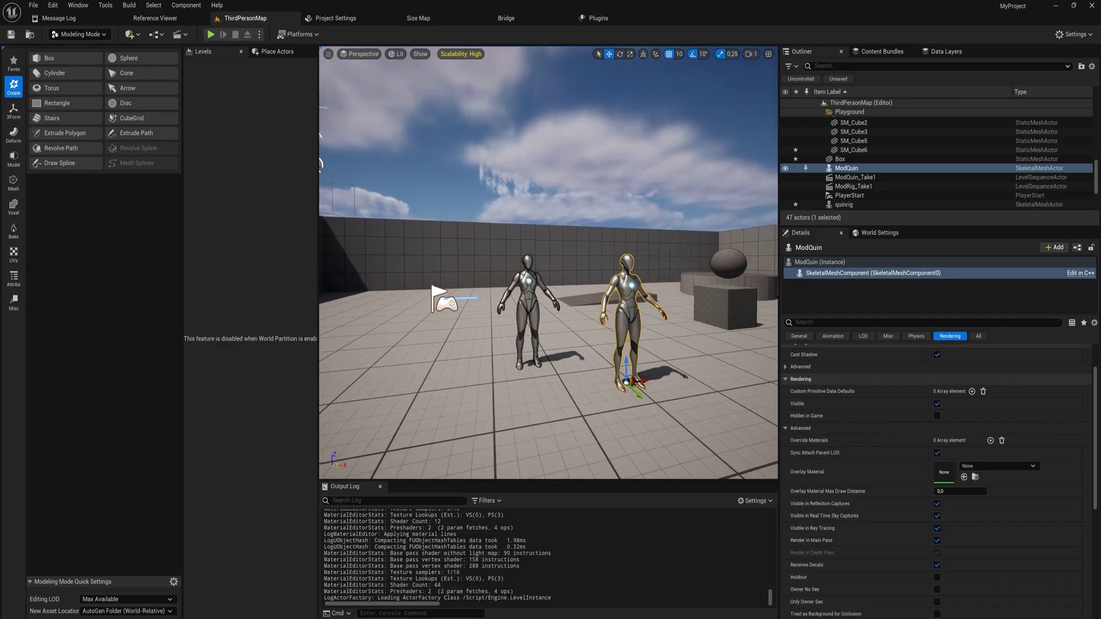
click(964, 478)
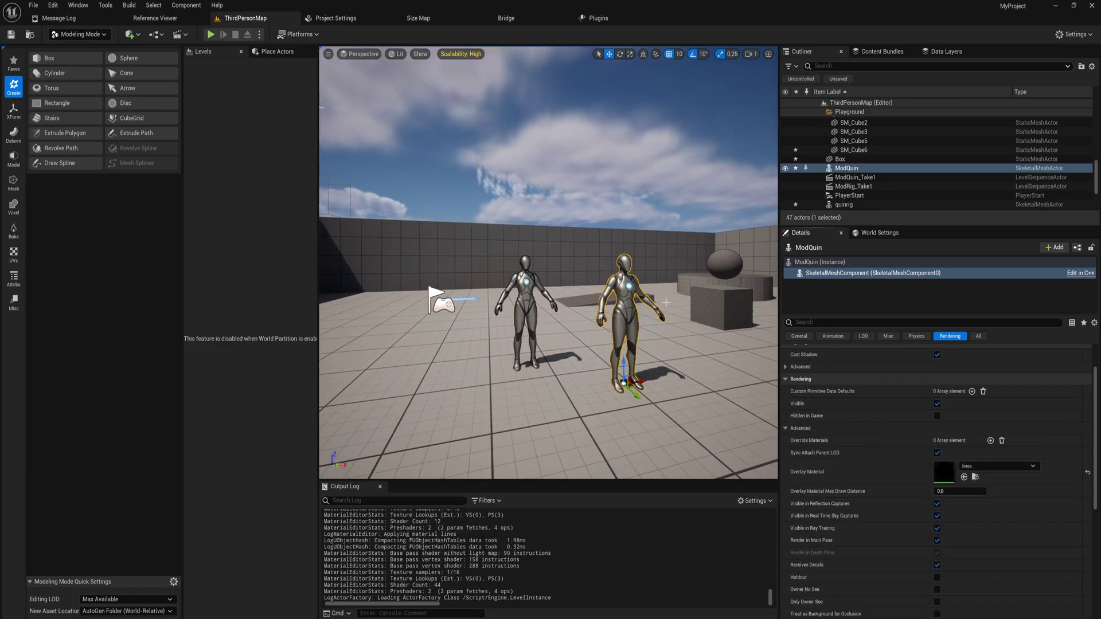
click(656, 243)
key(w)
key(d)
right_drag(656, 243, 620, 245)
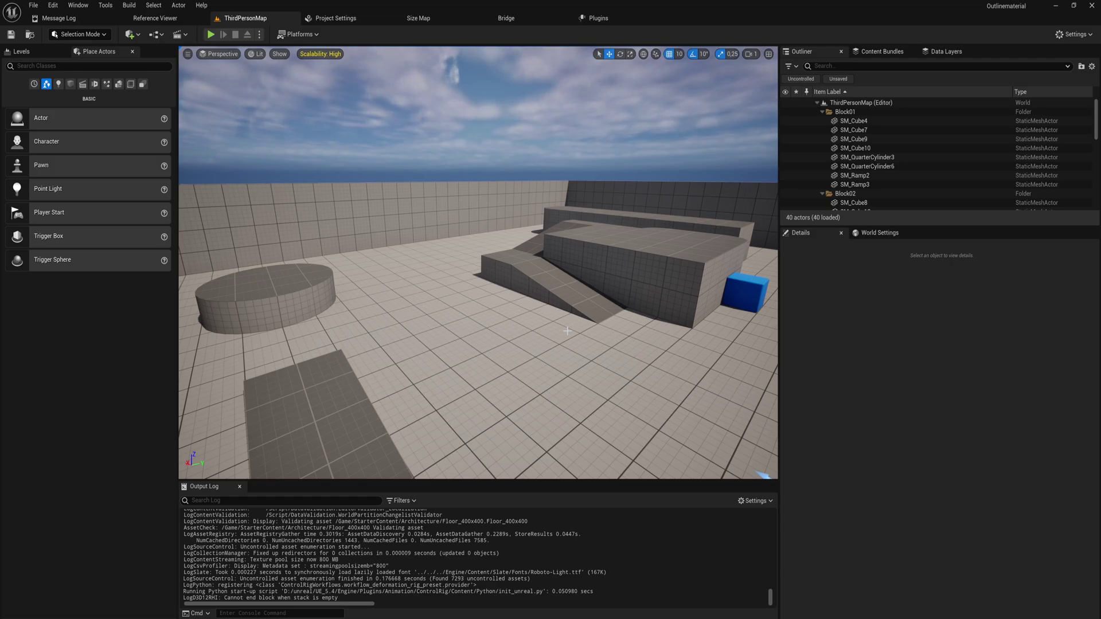
- In the Outlinematerial project, create a new material named Mat_LineRednere in the Characters folder
right_drag(525, 325, 584, 326)
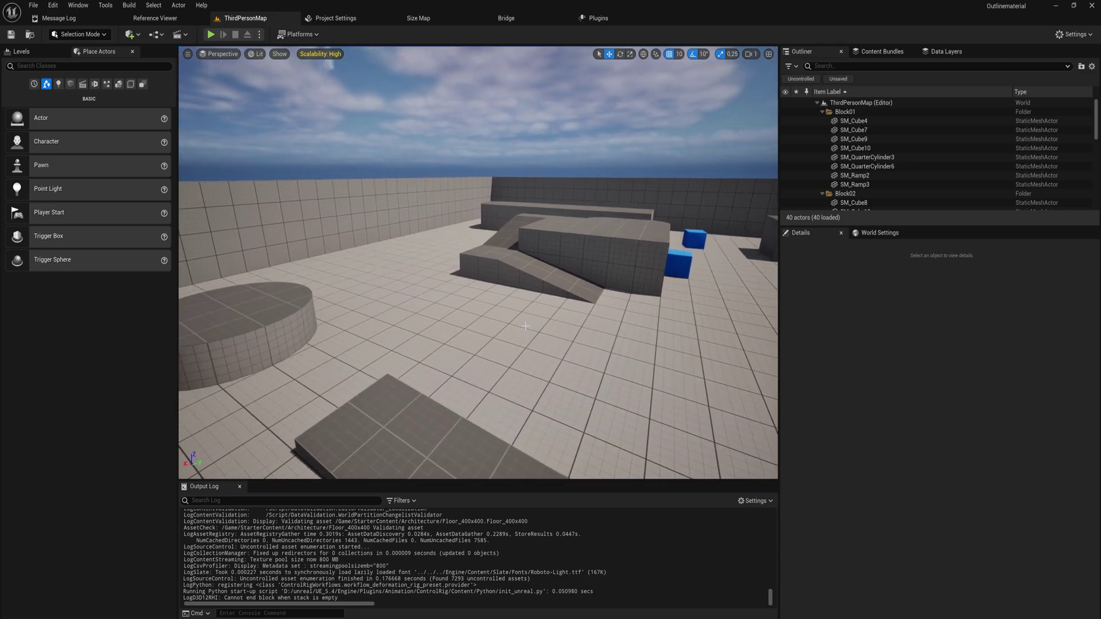
key(ctrl+space)
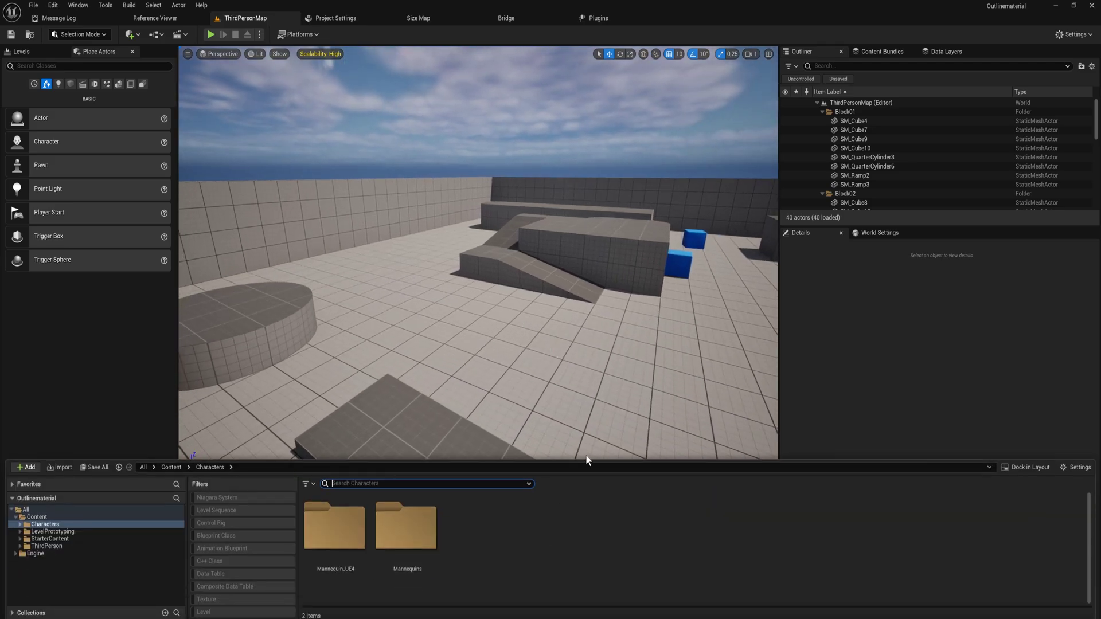
drag(588, 460, 539, 277)
right_click(525, 359)
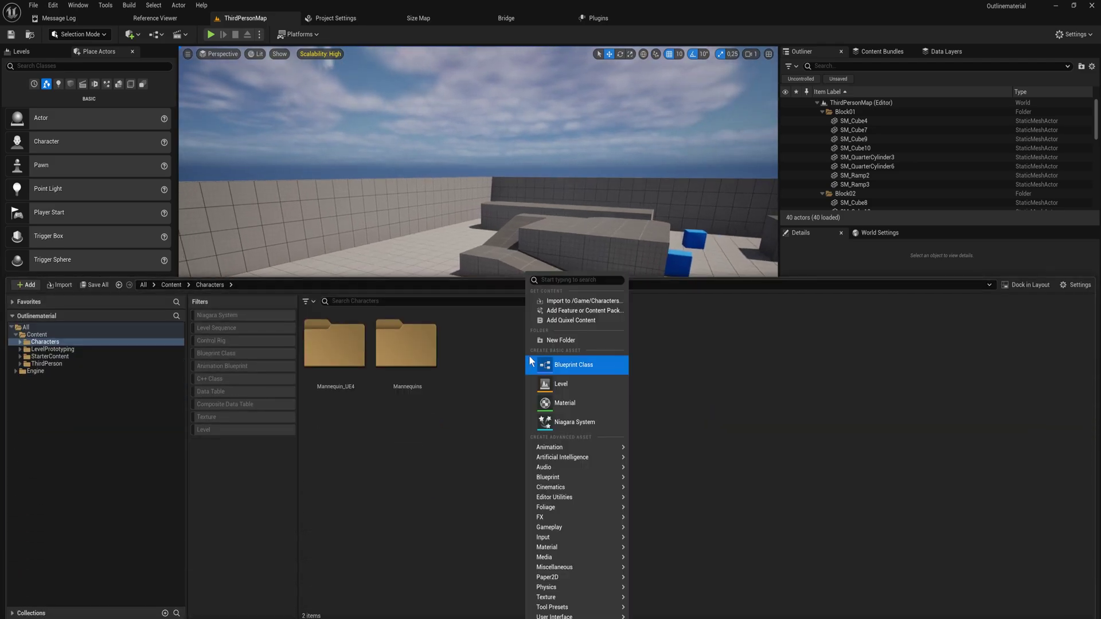
click(589, 403)
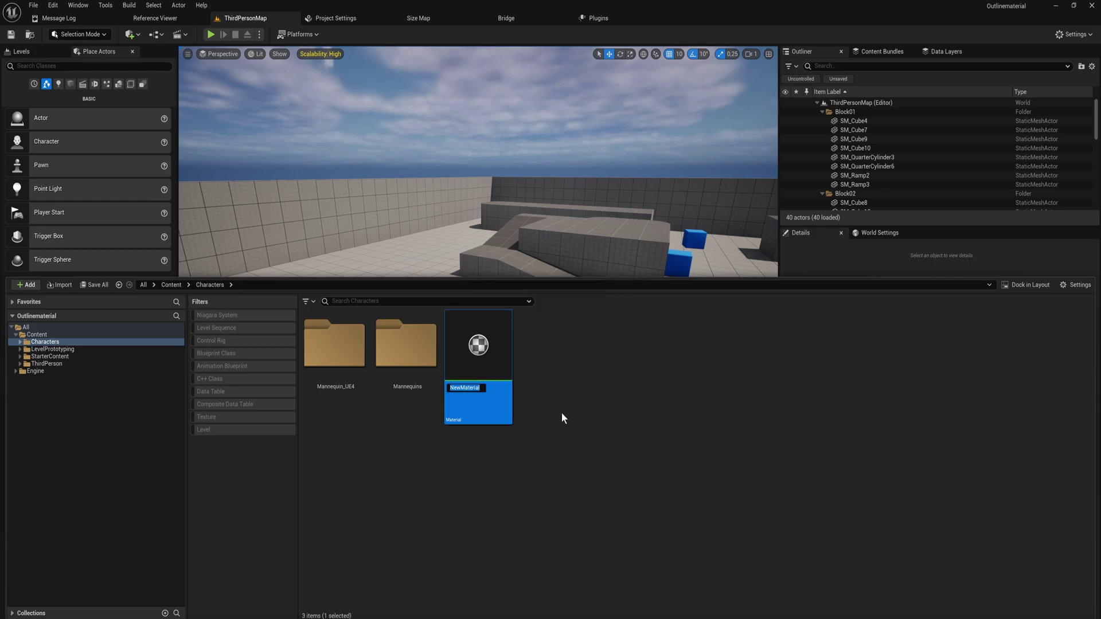
text(Mat_)
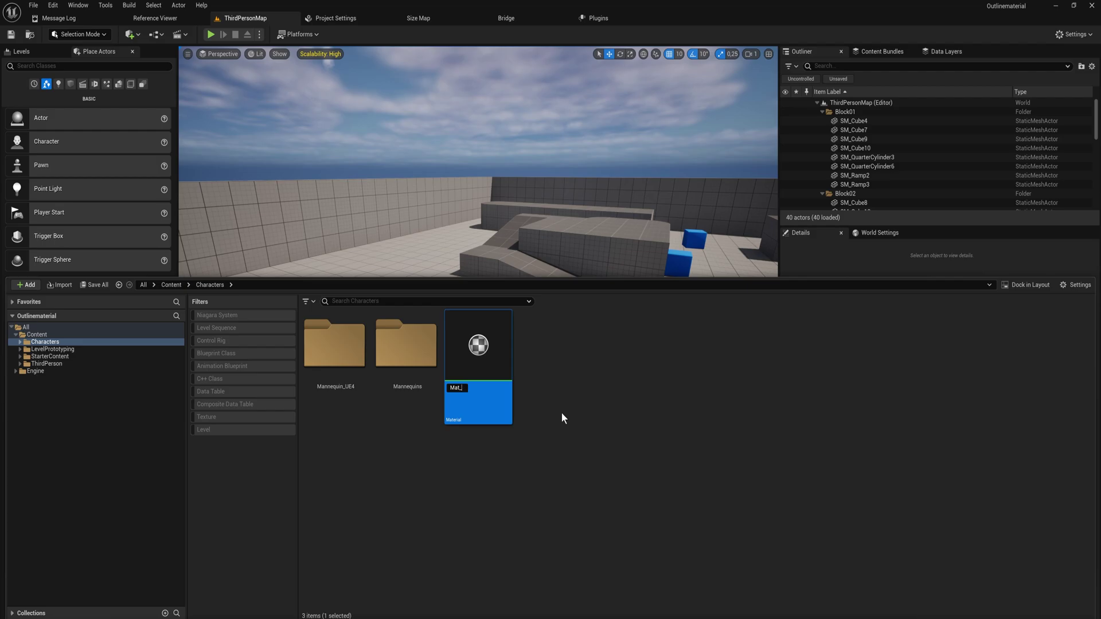
text(LineRednere)
key(Return)
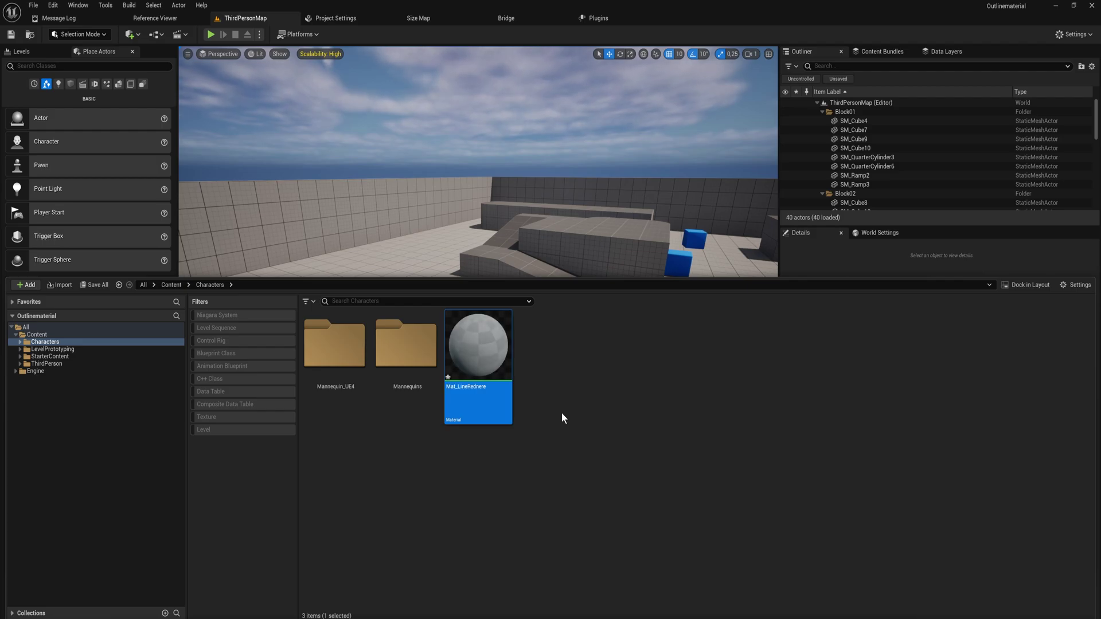
- Open the Mat_LineRednere material and set its Blend Mode to Masked and its Shading Model to Unlit
double_click(495, 360)
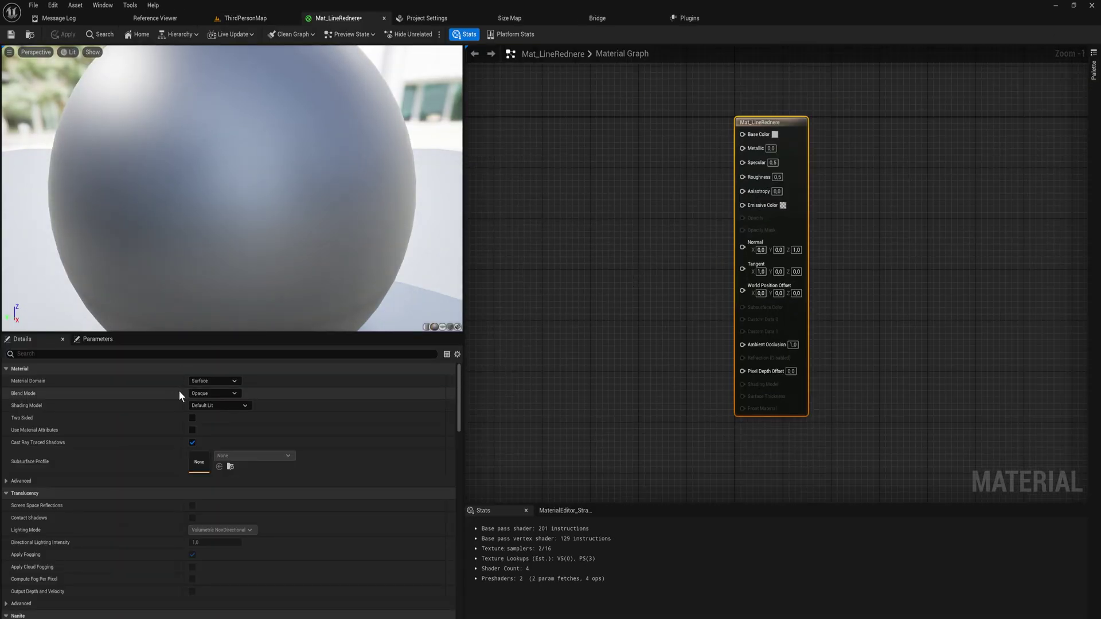
click(223, 396)
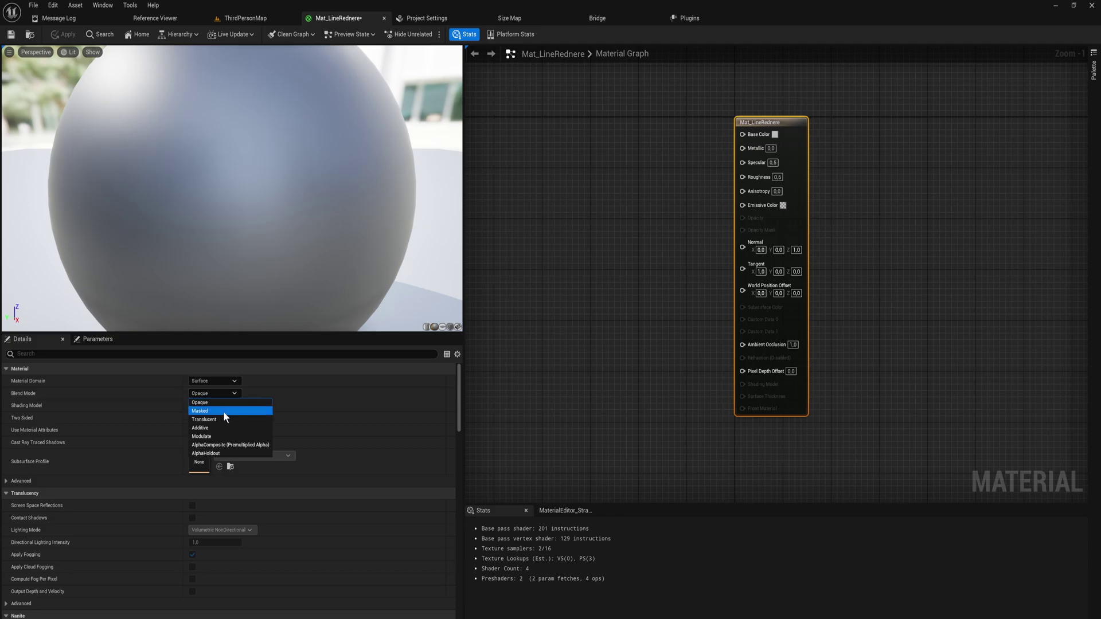
click(223, 411)
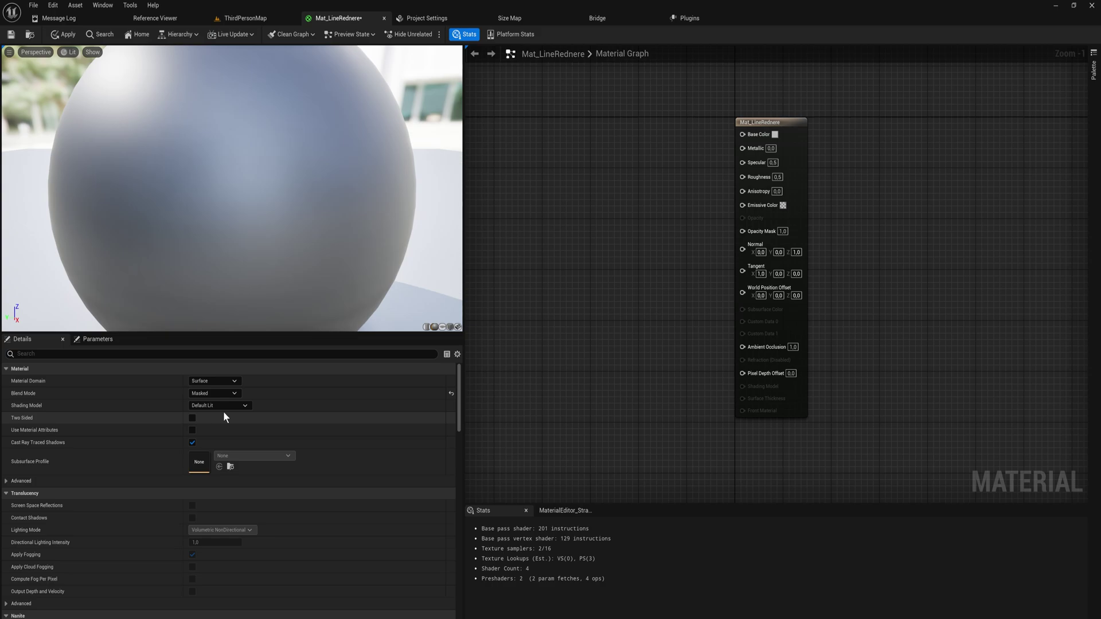
click(222, 411)
click(218, 414)
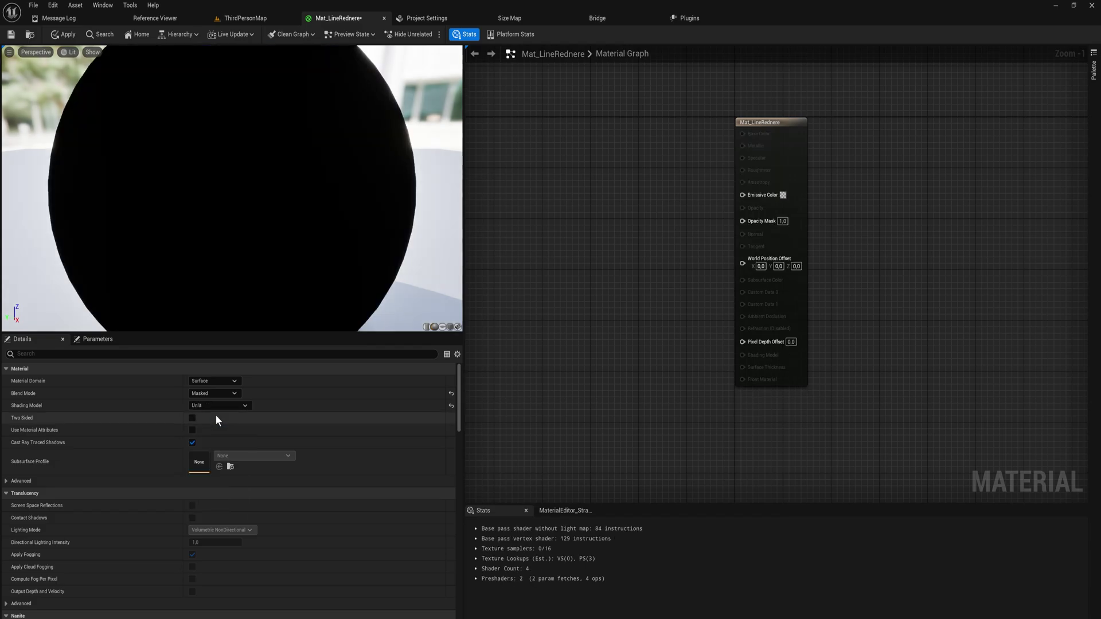
- Set the material's Emissive Color to a saturated blue, hex sRGB 001BFFFF
scroll(239, 173, down, 4)
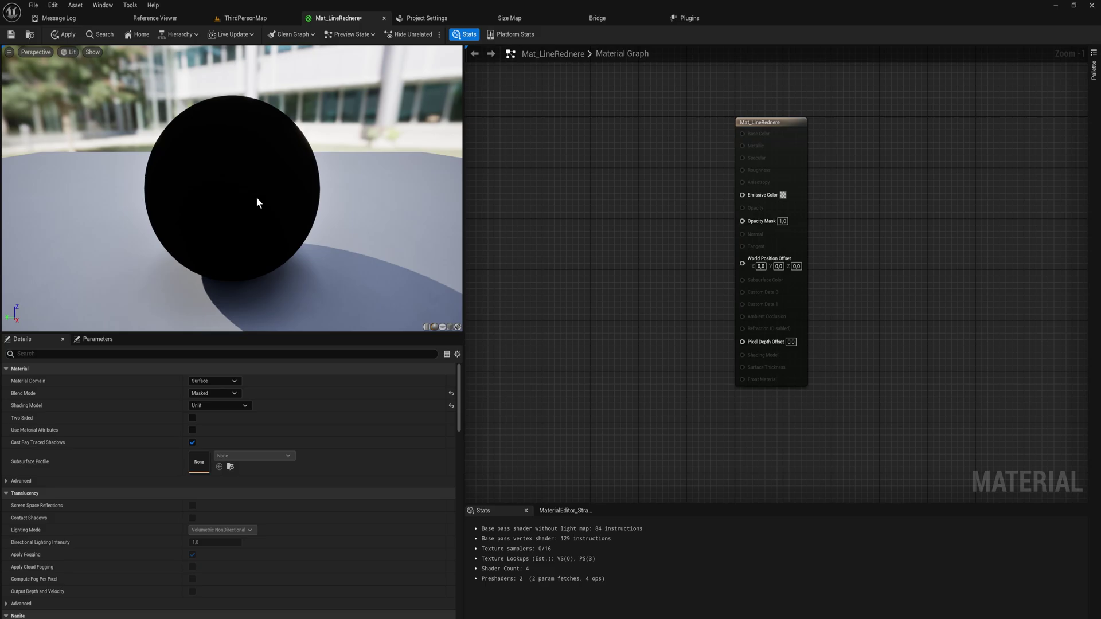
click(782, 194)
drag(840, 247, 812, 238)
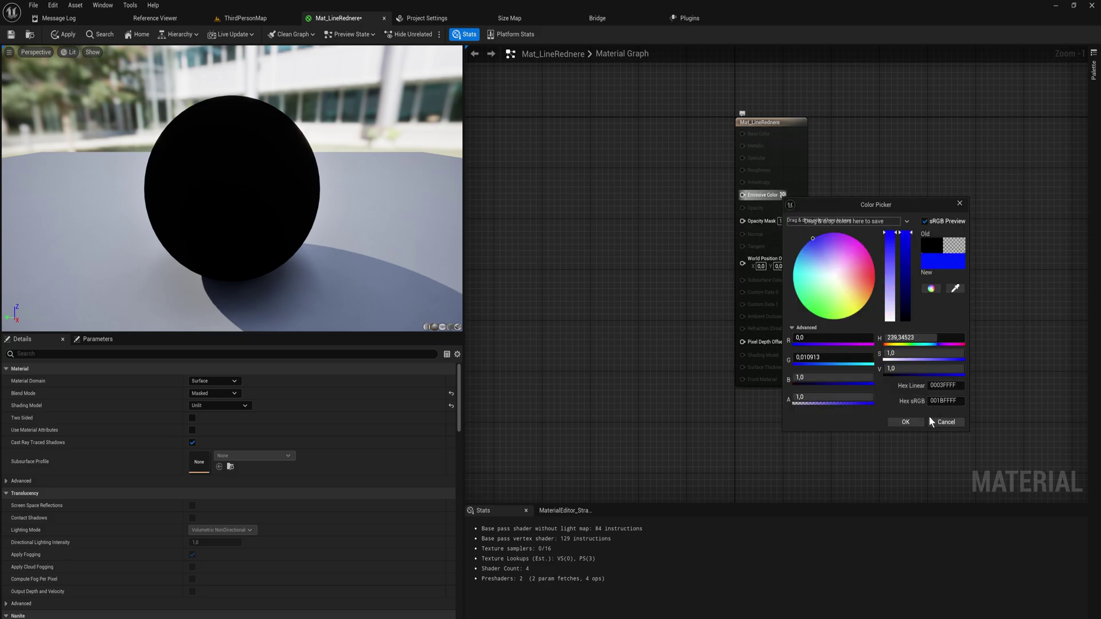
click(913, 421)
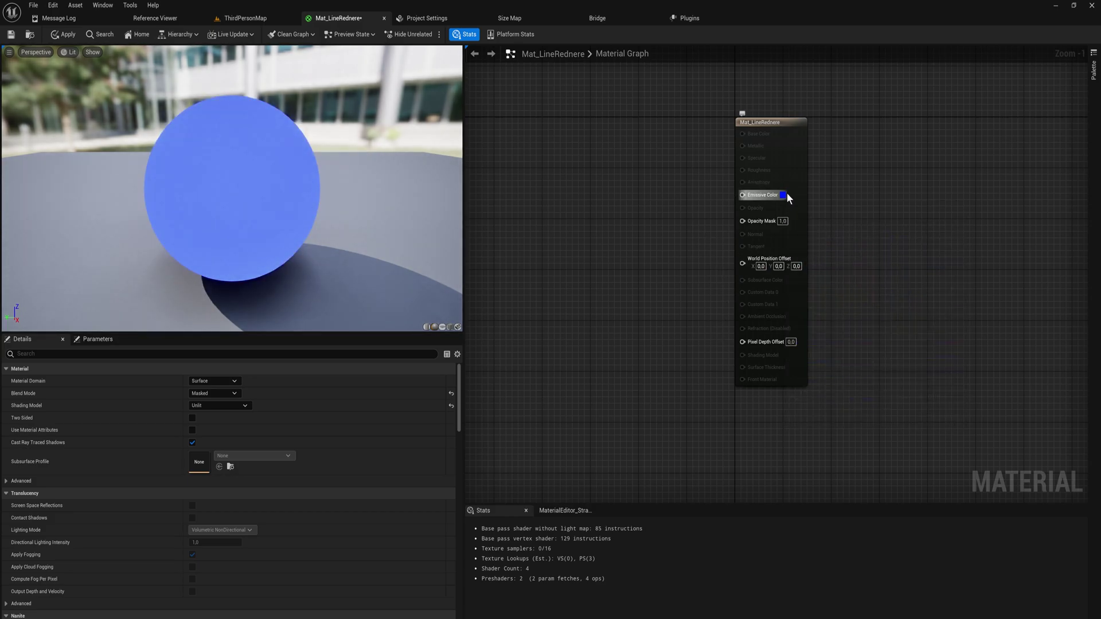
- Change the material's Emissive Color to black by lowering its brightness to zero
click(782, 196)
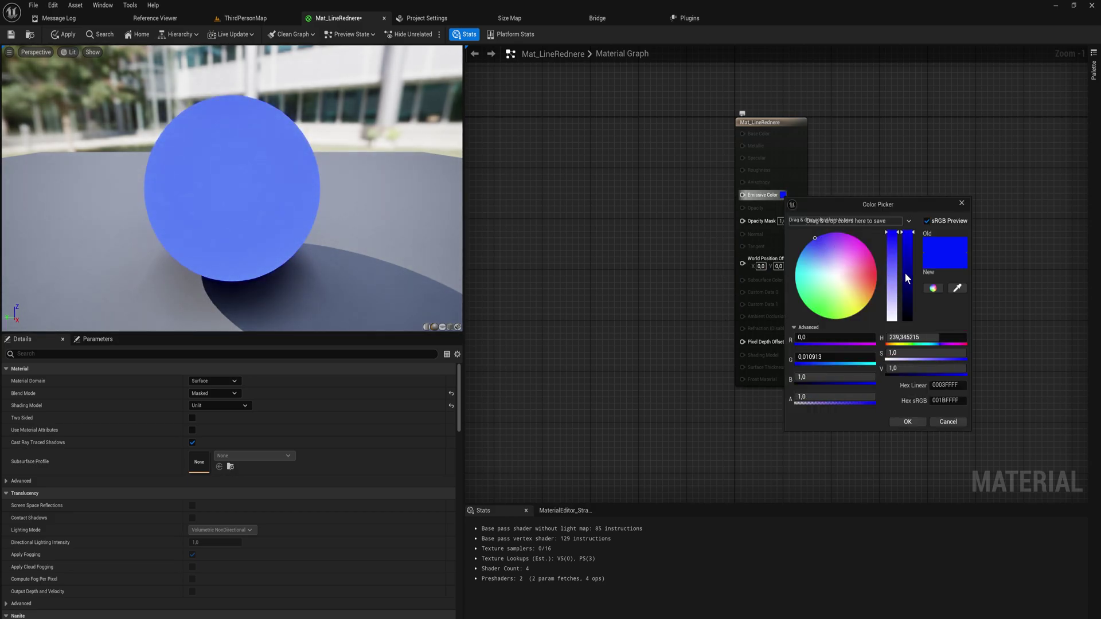
drag(906, 278, 920, 469)
click(907, 422)
right_drag(703, 251, 666, 281)
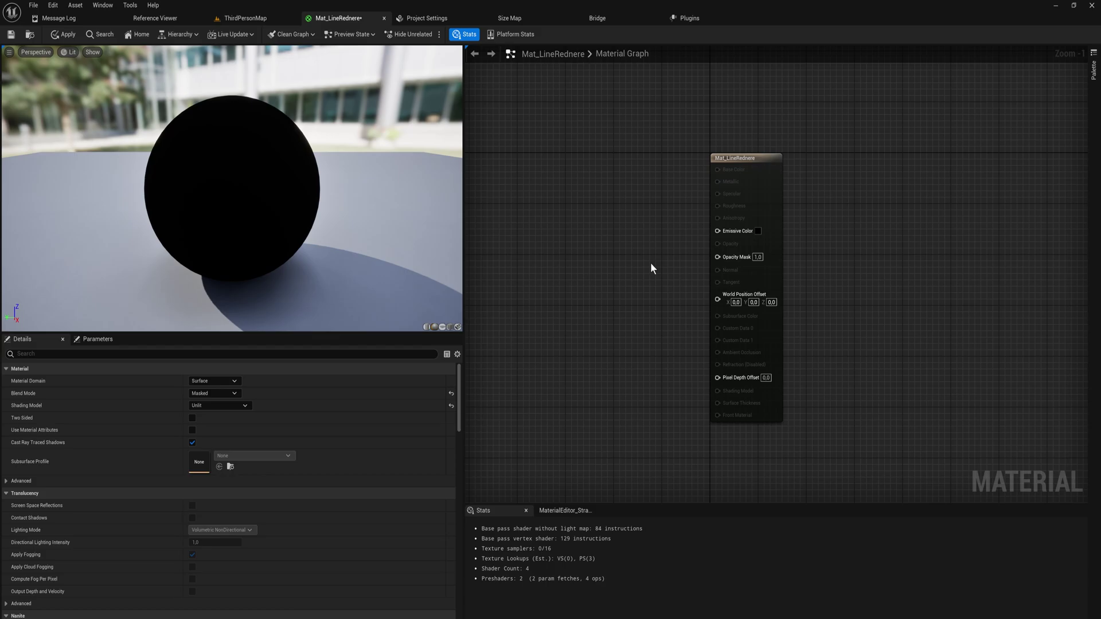
- Enable Two Sided for the Mat_LineRednere material
right_drag(572, 276, 599, 298)
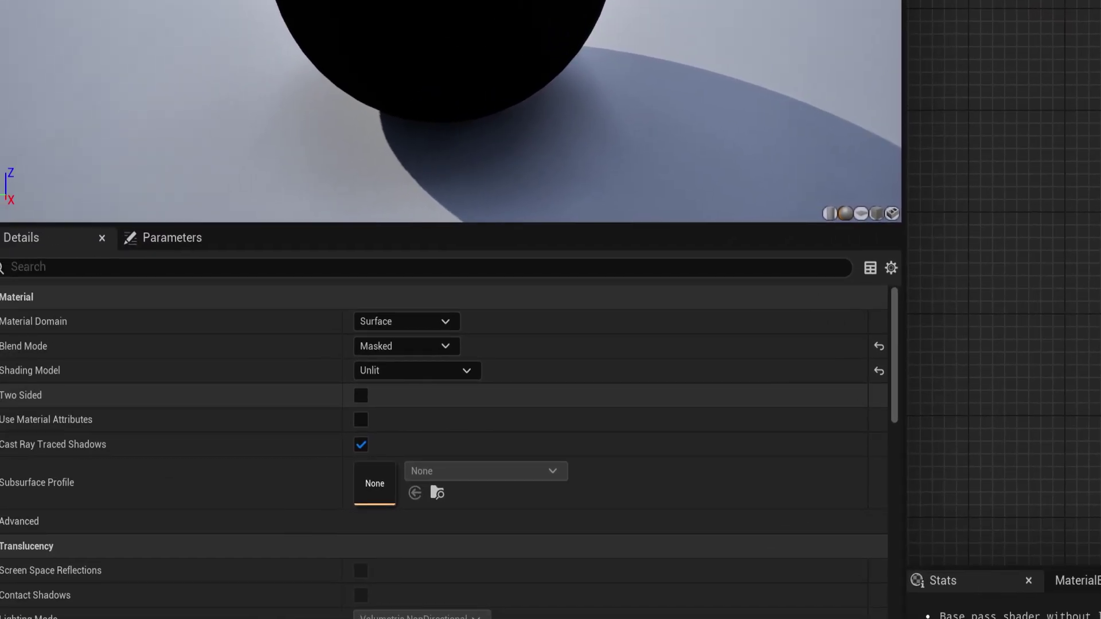
drag(23, 402, 64, 407)
drag(379, 394, 395, 392)
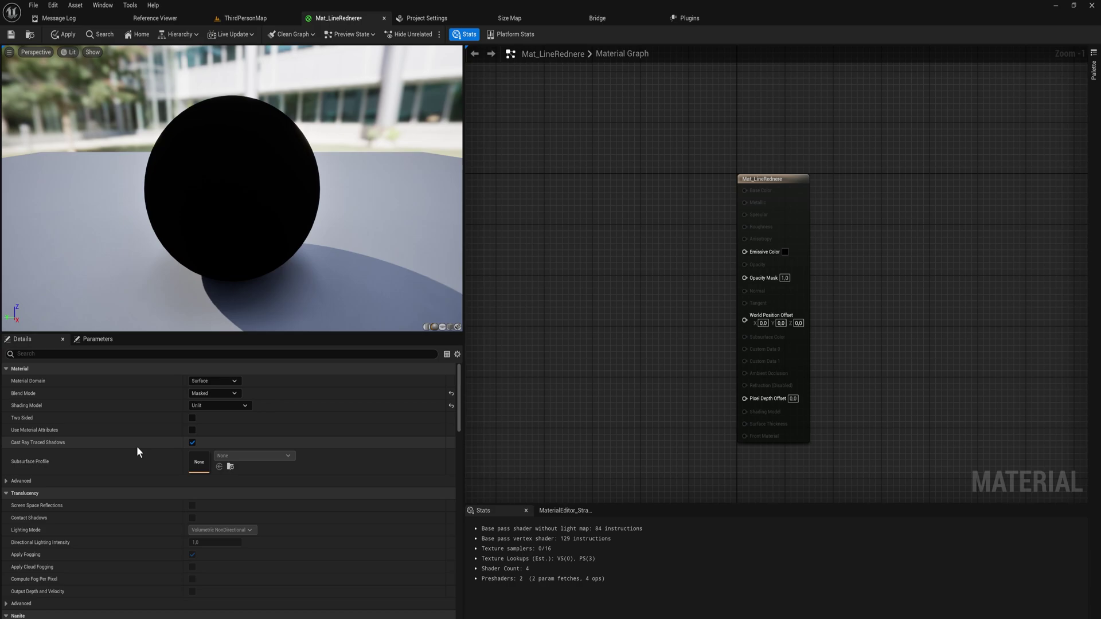
click(192, 418)
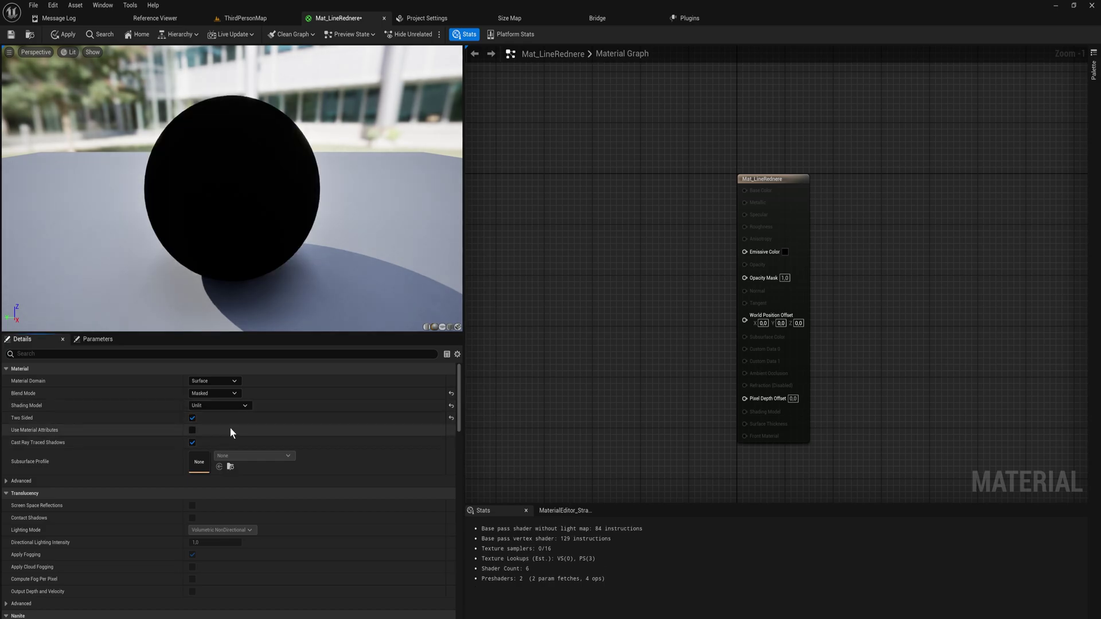
- Add a TwoSidedSign node to the material graph and place it to the left of the material output node's upper part
right_click(561, 267)
text(sign)
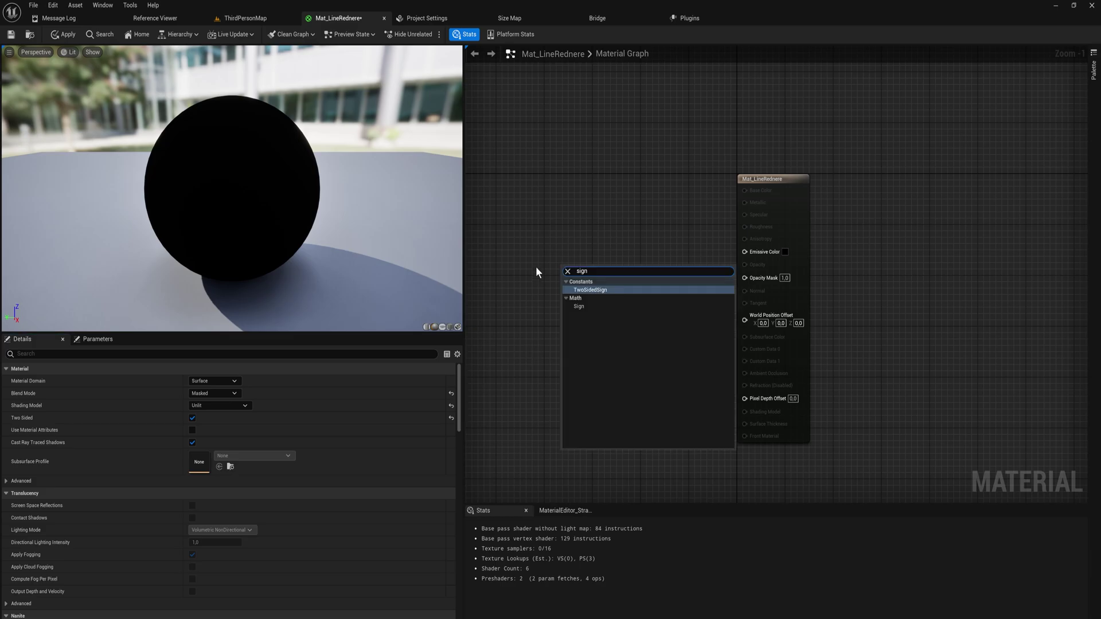
click(584, 290)
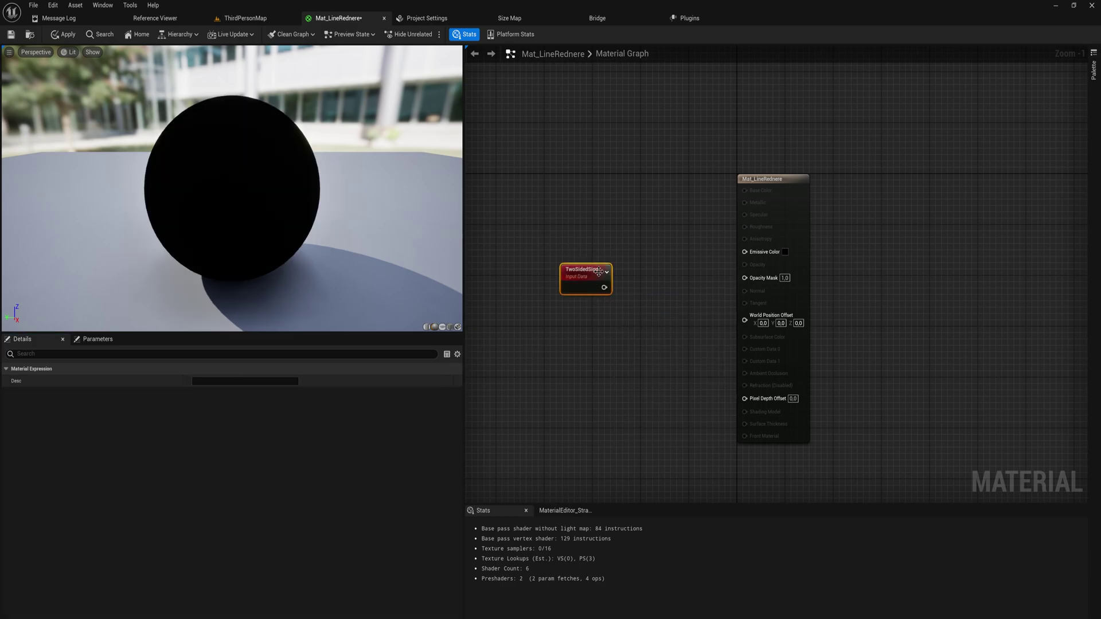
drag(571, 275, 531, 230)
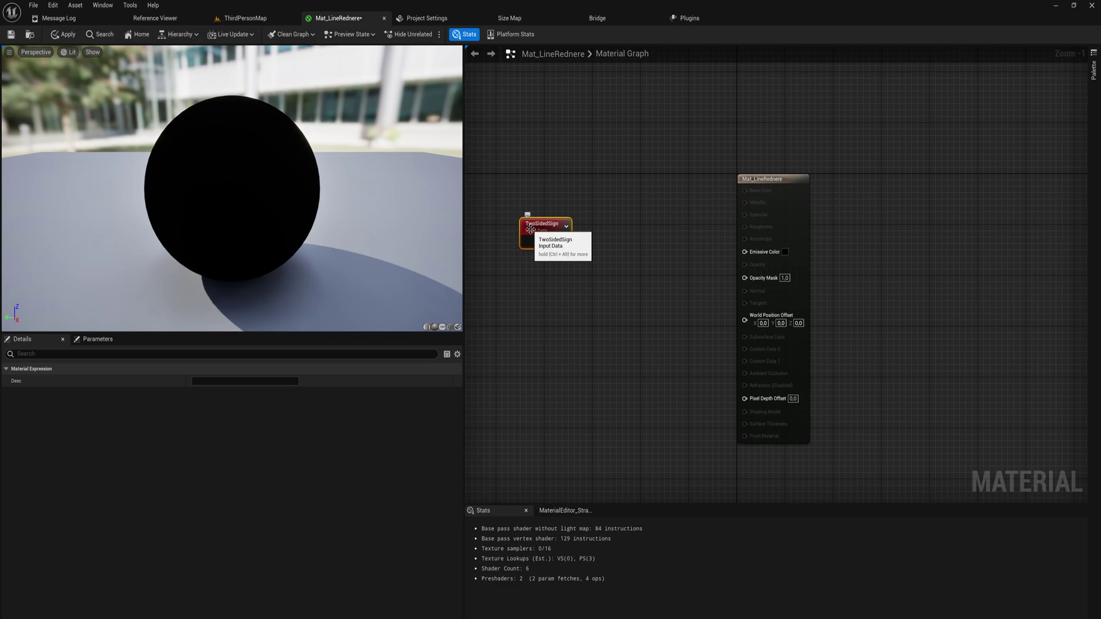
drag(530, 229, 530, 204)
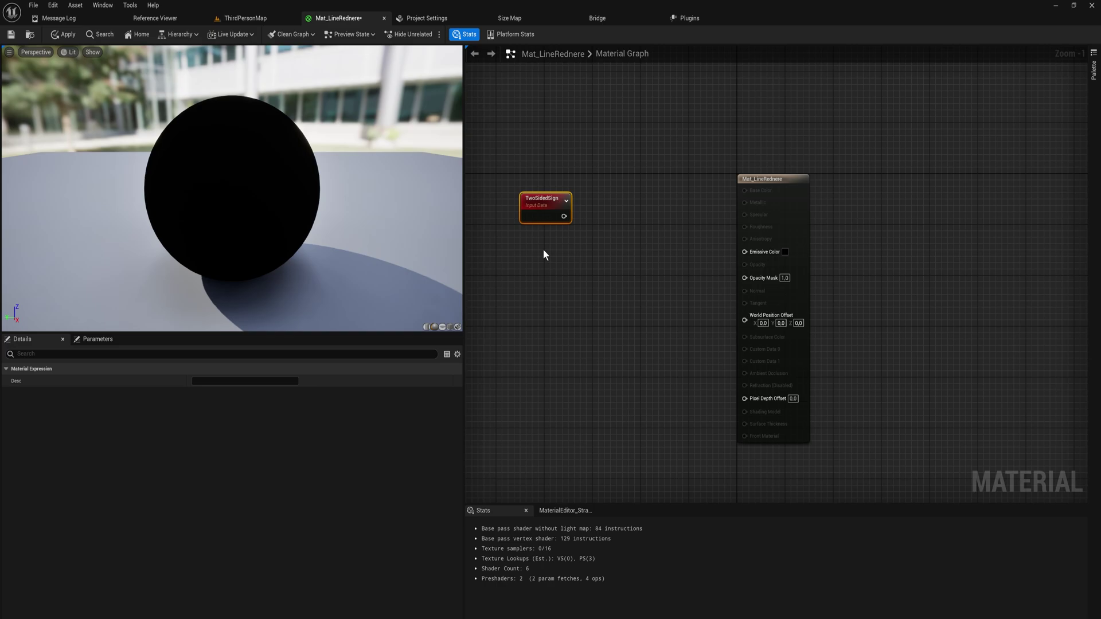
- Add a OneMinus node fed by TwoSidedSign and connect its output to the material's Opacity Mask
drag(565, 217, 606, 229)
text(1-)
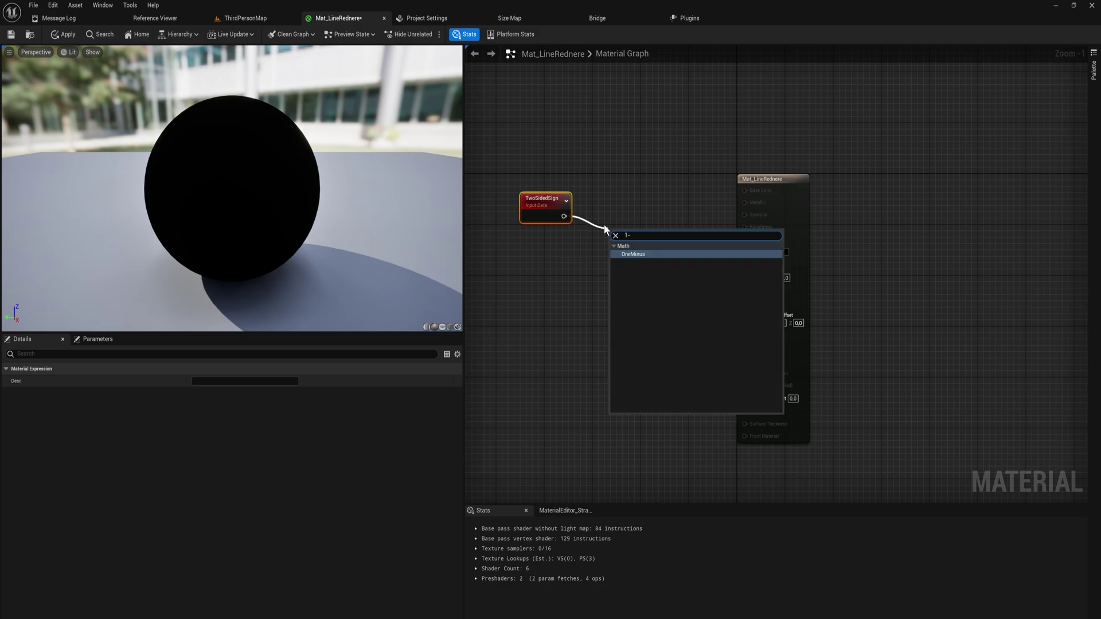
key(Return)
drag(619, 222, 744, 280)
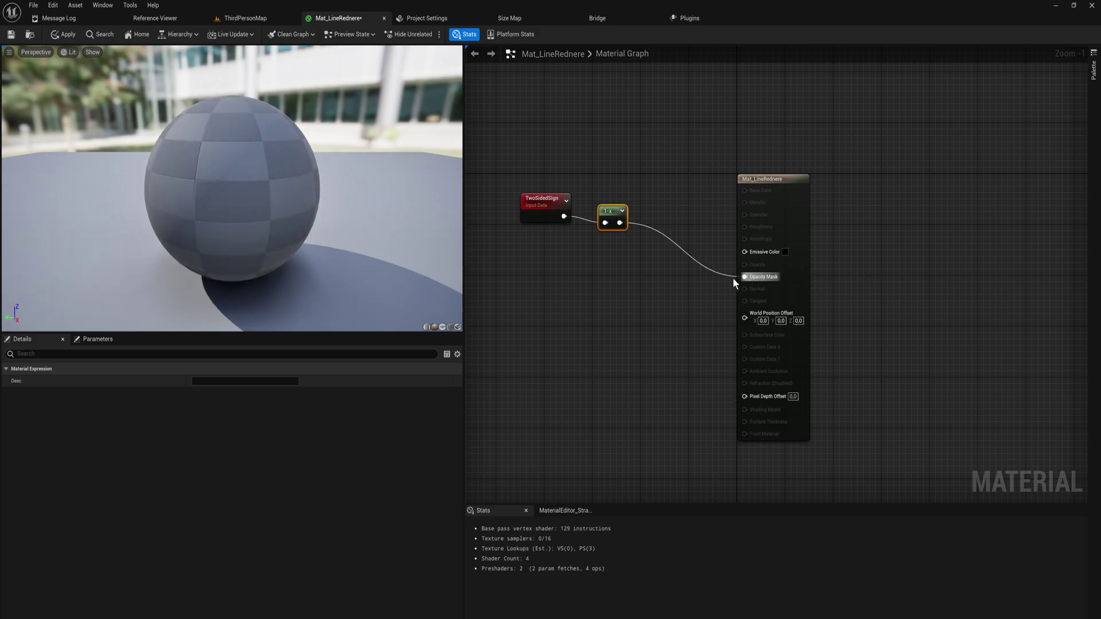
- Preview the material on a cube, set its Shading Model to Default Lit, and inspect which faces are drawn
drag(222, 227, 261, 229)
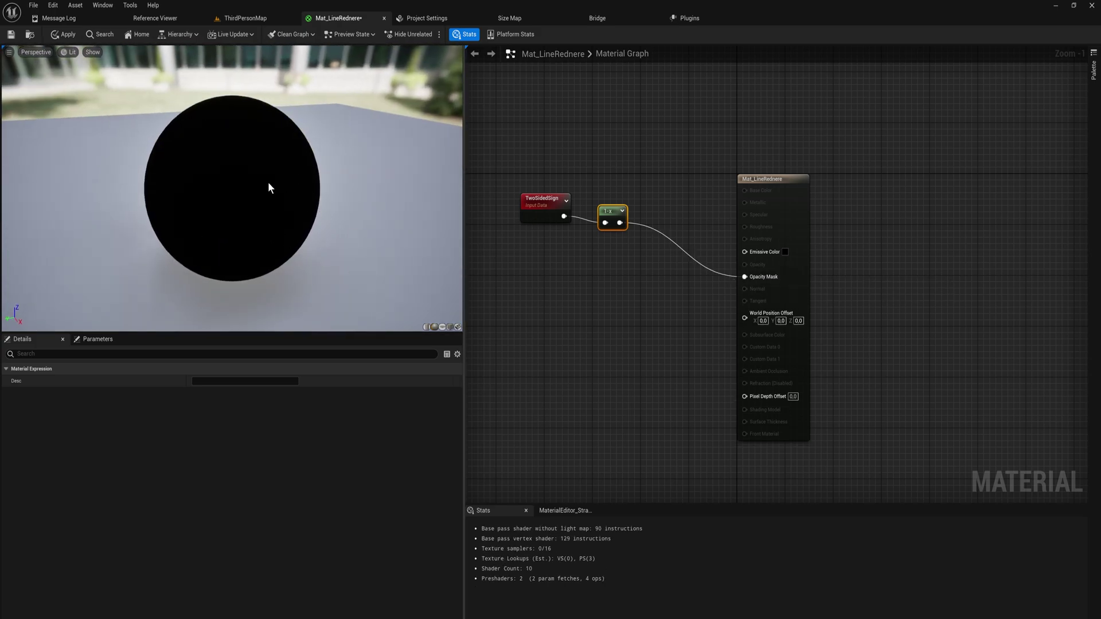
click(457, 328)
click(764, 194)
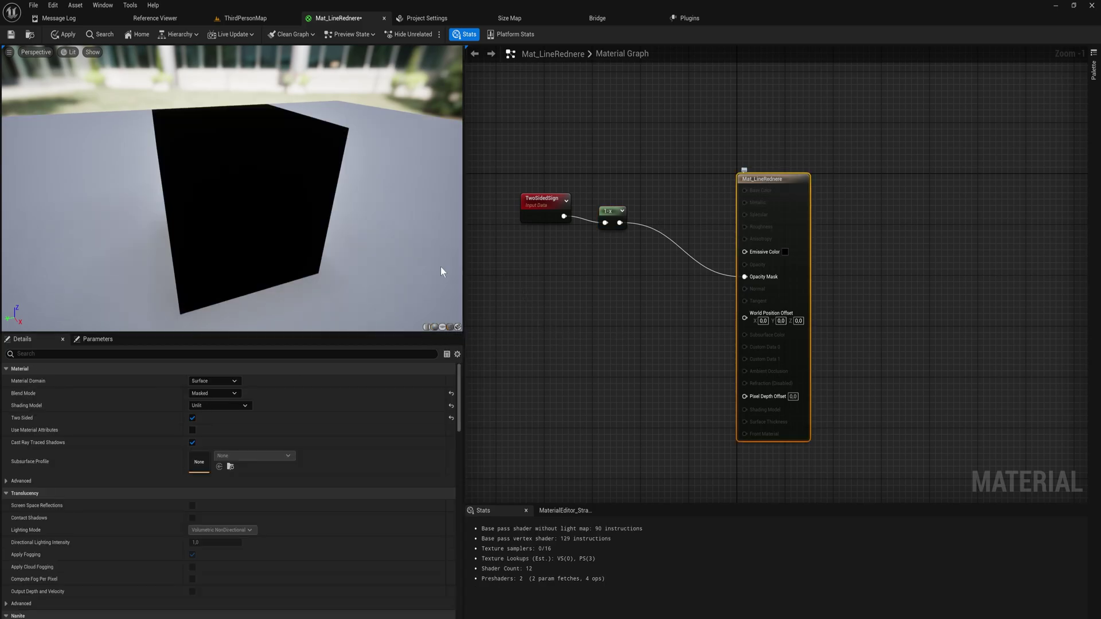
click(223, 405)
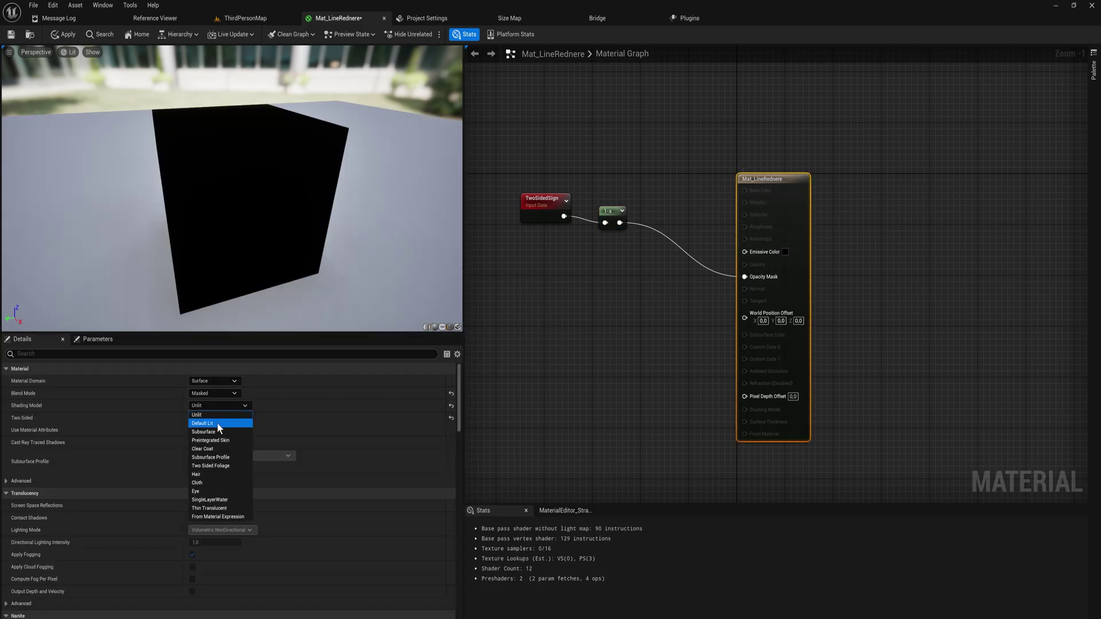
click(217, 422)
mouse_move(246, 237)
mouse_down()
mouse_move(304, 233)
mouse_move(355, 206)
mouse_move(310, 230)
mouse_move(238, 222)
mouse_up()
- Switch the preview mesh back to a sphere and set the material's Shading Model to Unlit
click(235, 405)
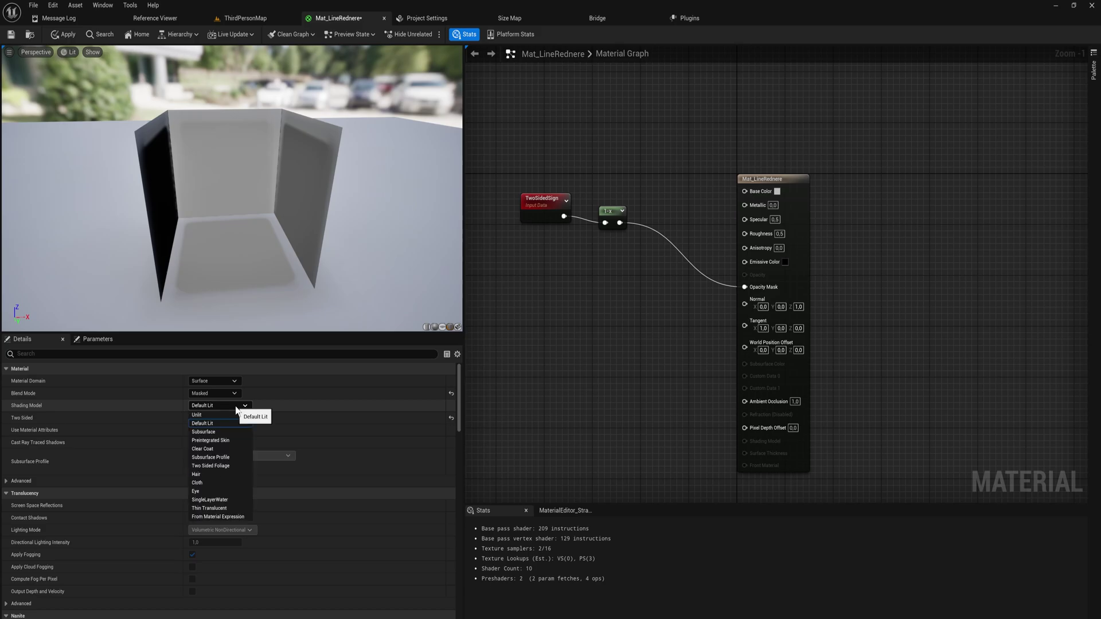
click(435, 328)
mouse_move(310, 258)
mouse_down()
mouse_move(263, 238)
mouse_move(230, 241)
mouse_move(201, 298)
mouse_move(220, 281)
mouse_move(232, 318)
mouse_up()
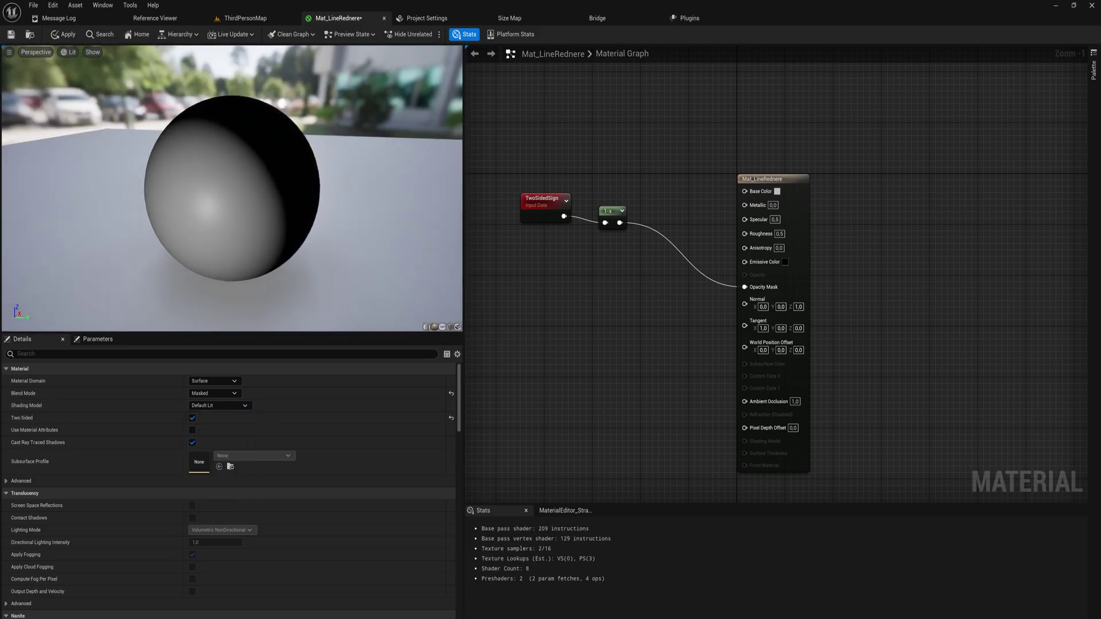
click(219, 405)
click(216, 413)
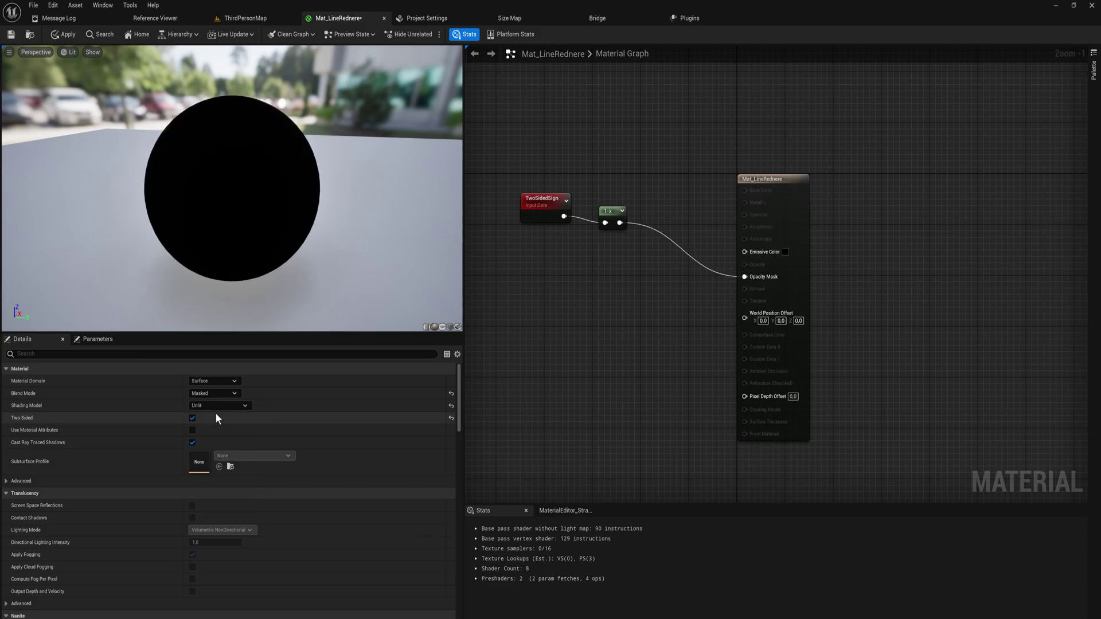
drag(217, 184, 404, 289)
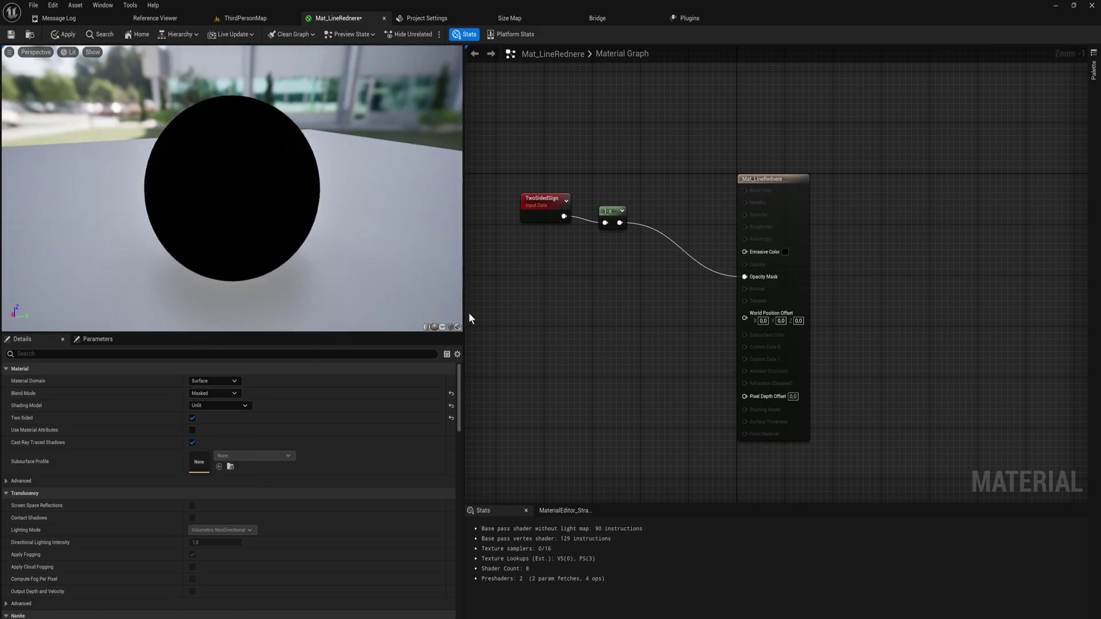
- Add a VertexNormalWS node below TwoSidedSign and feed it into input A of a new Multiply node
right_drag(533, 335, 550, 319)
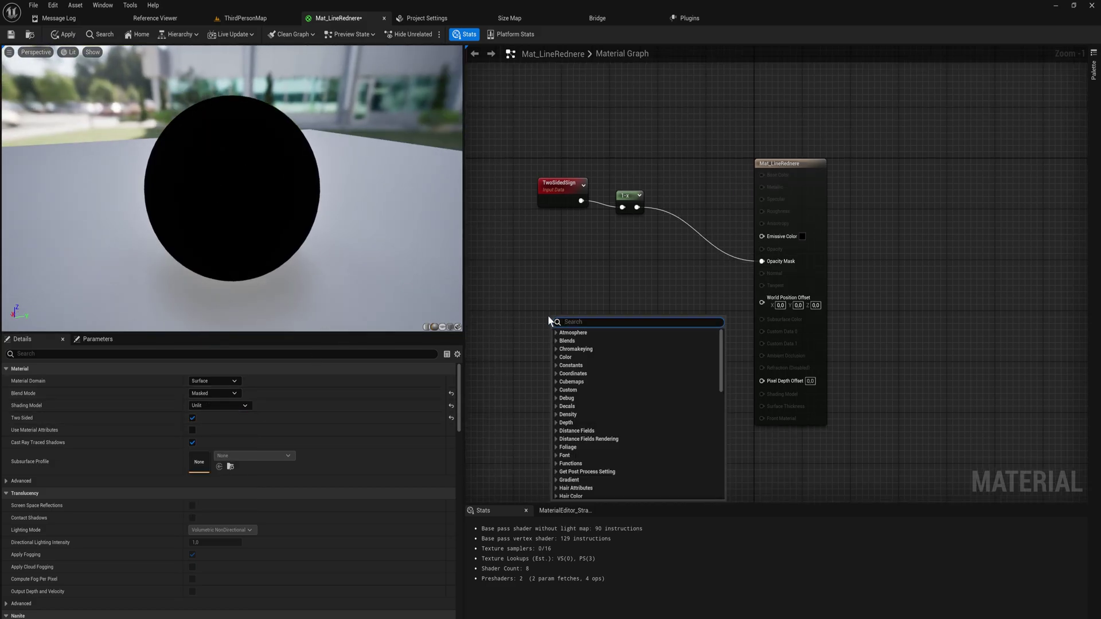
text(vert)
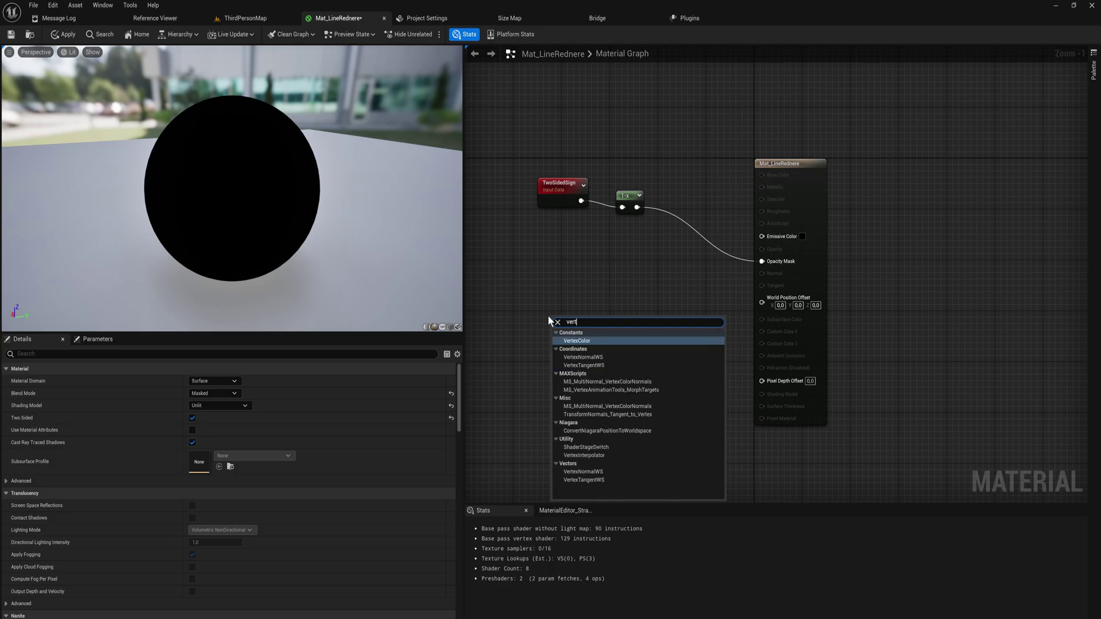
click(588, 356)
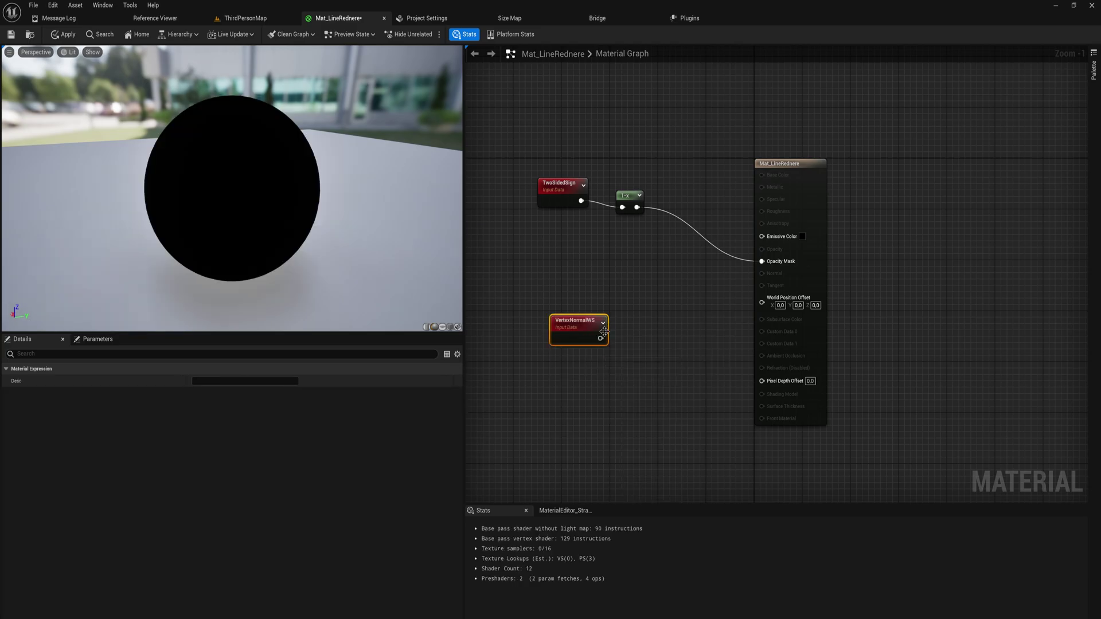
drag(601, 338, 634, 335)
text(mult)
key(Return)
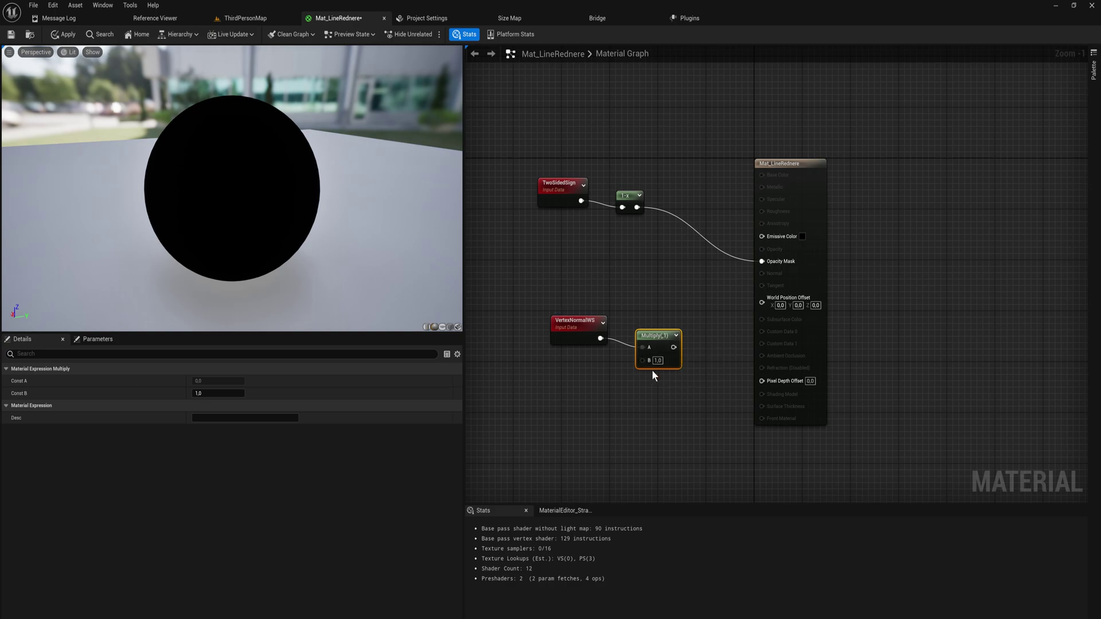
- Create a constant below VertexNormalWS and convert it to a parameter named OutlineDistance with a default value of 2
right_click(583, 375)
click(569, 380)
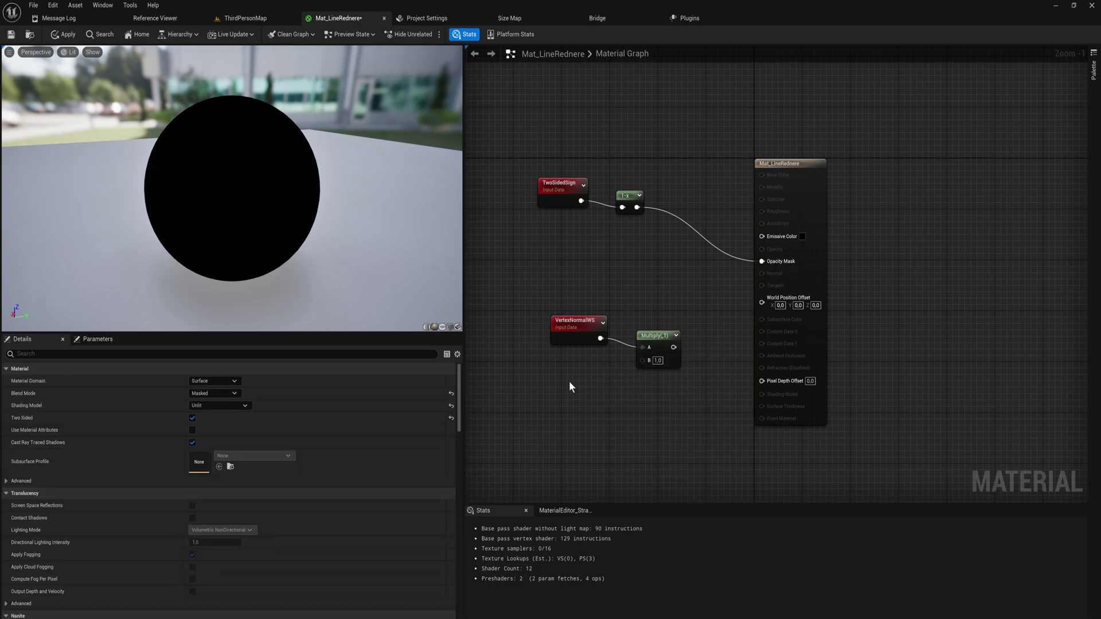
key(1)
click(570, 383)
right_click(591, 388)
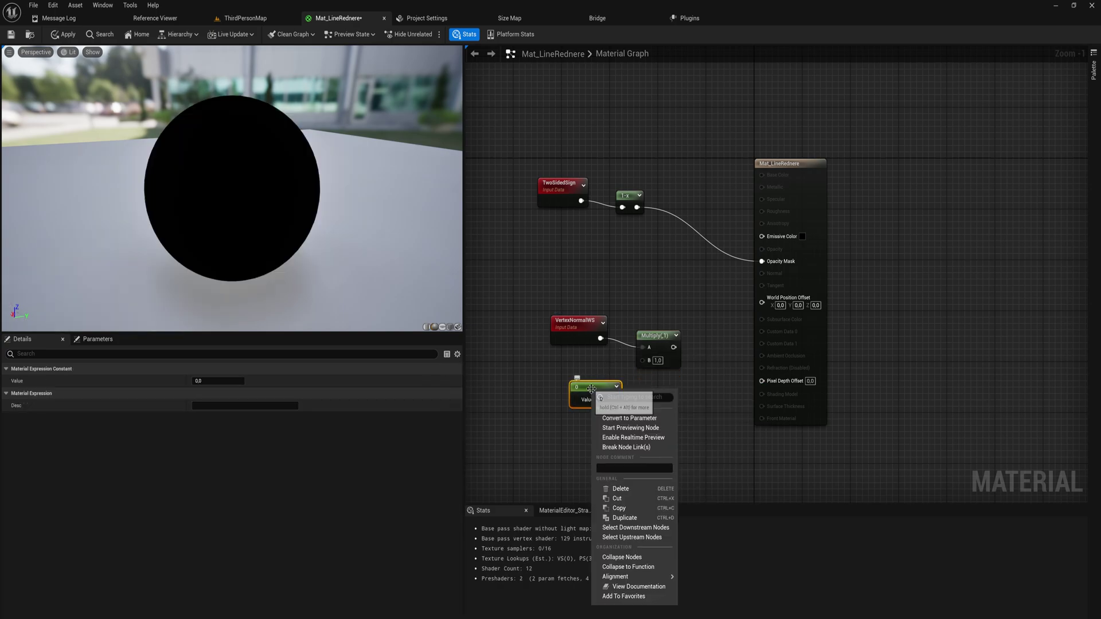
click(625, 416)
text(OutlineDistance)
click(616, 407)
text(2)
click(642, 431)
- Connect OutlineDistance to the Multiply node's B input and the Multiply output to World Position Offset
drag(630, 406, 643, 360)
drag(612, 395, 579, 370)
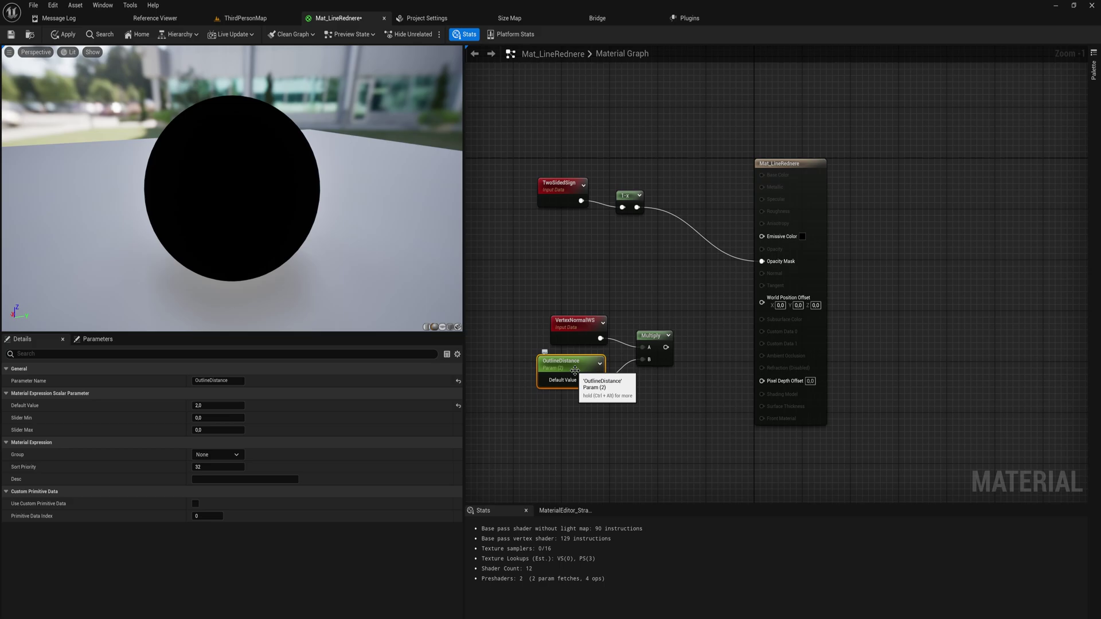
click(617, 400)
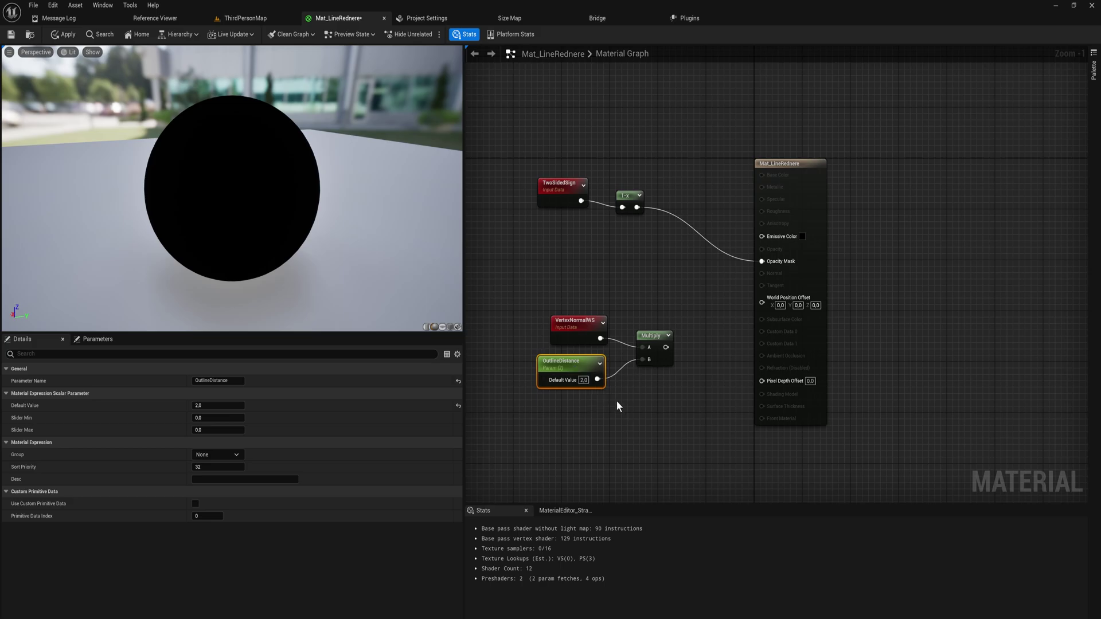
click(556, 379)
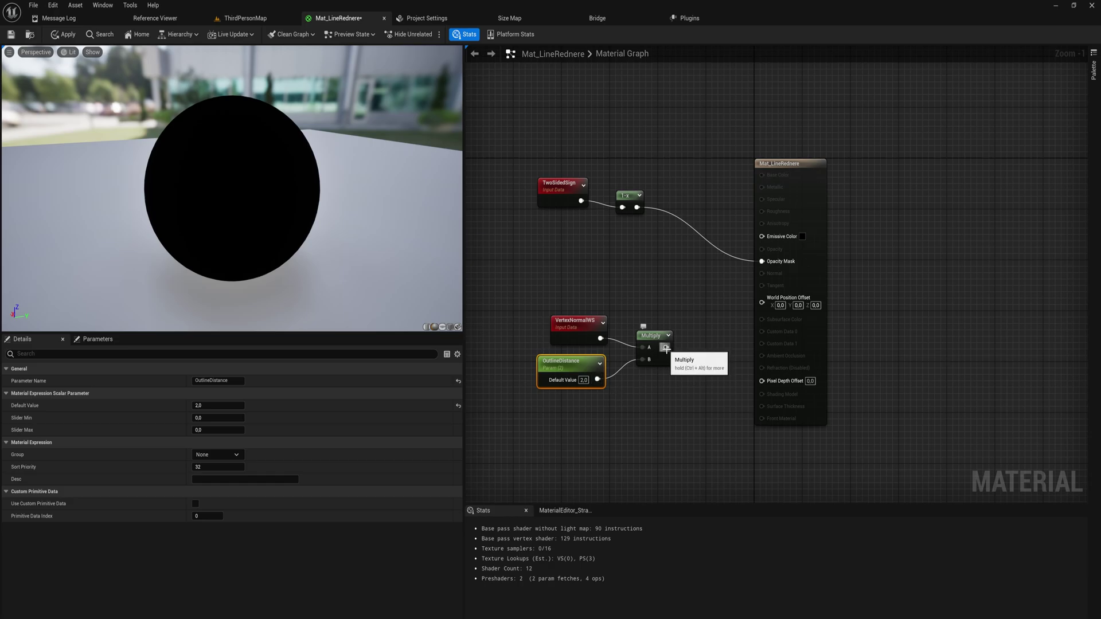
drag(665, 347, 762, 299)
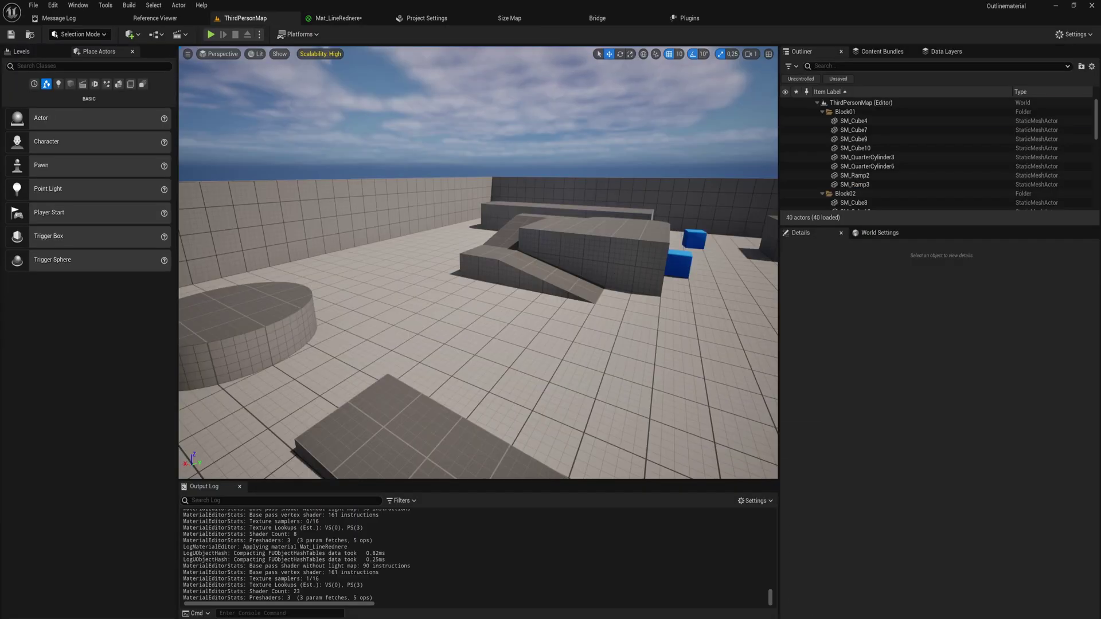
- Assign Mat_LineRednere as the overlay material of the large block SM_Cube4 in ThirdPersonMap
click(609, 274)
mouse_move(609, 274)
right_down()
mouse_move(677, 235)
mouse_move(648, 249)
mouse_move(642, 275)
mouse_move(605, 267)
mouse_move(603, 277)
right_up()
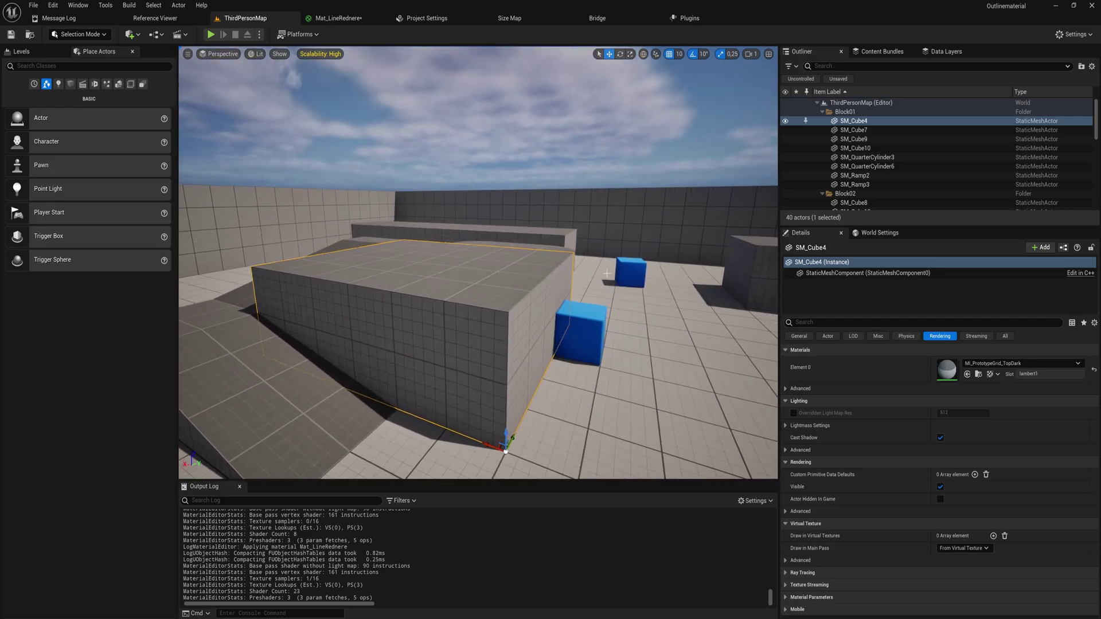
key(ctrl+f)
text(overla)
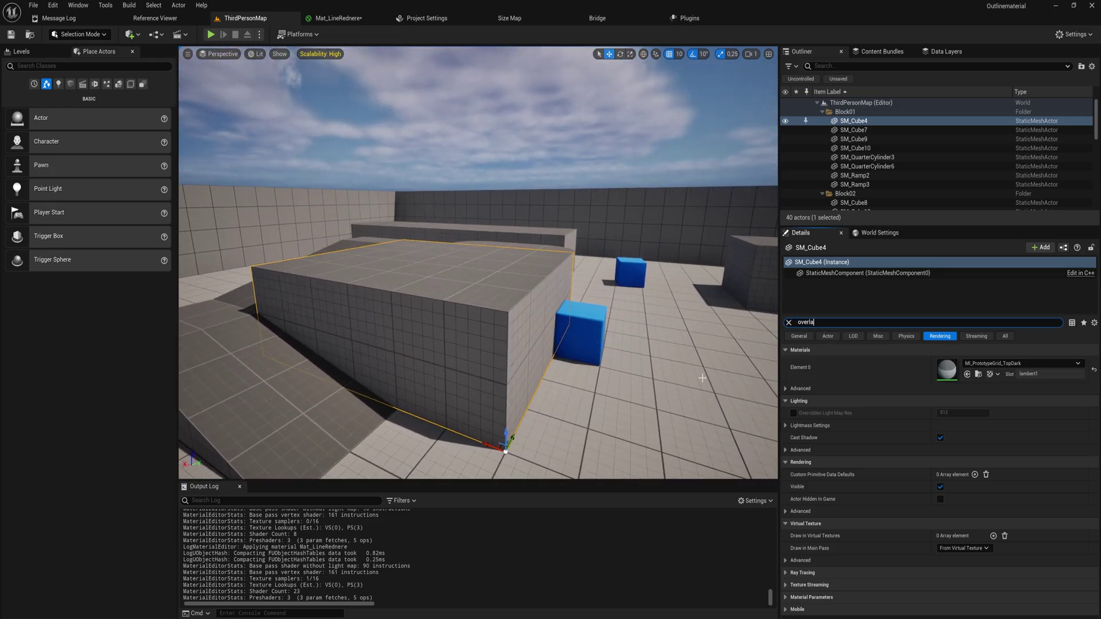
text(y)
click(967, 386)
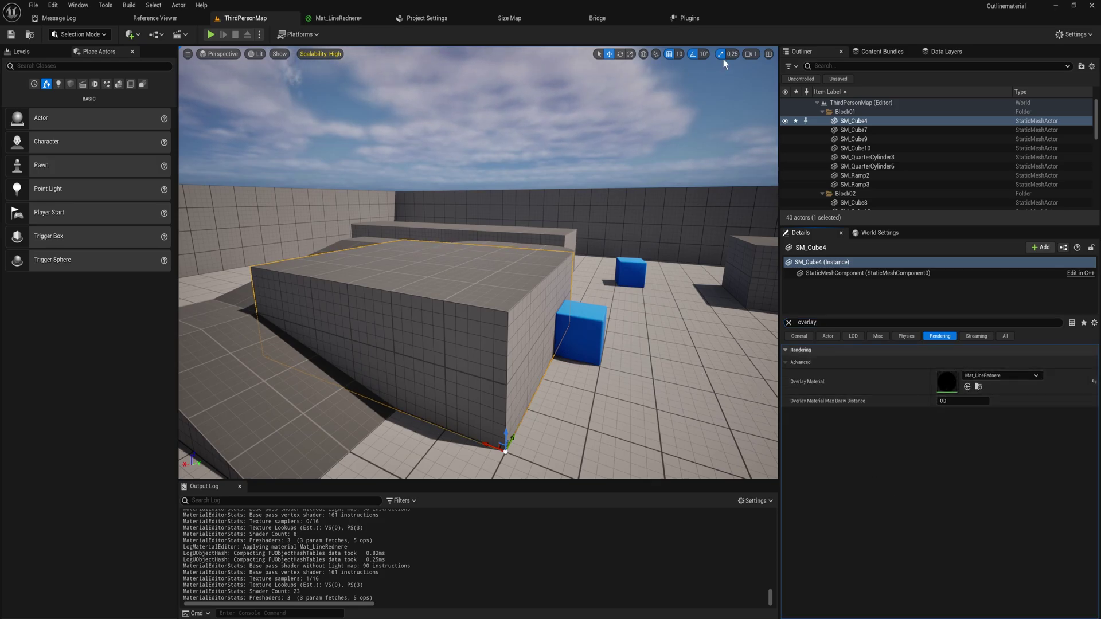
- Set the default value of the OutlineDistance parameter in Mat_LineRednere to 5
click(355, 17)
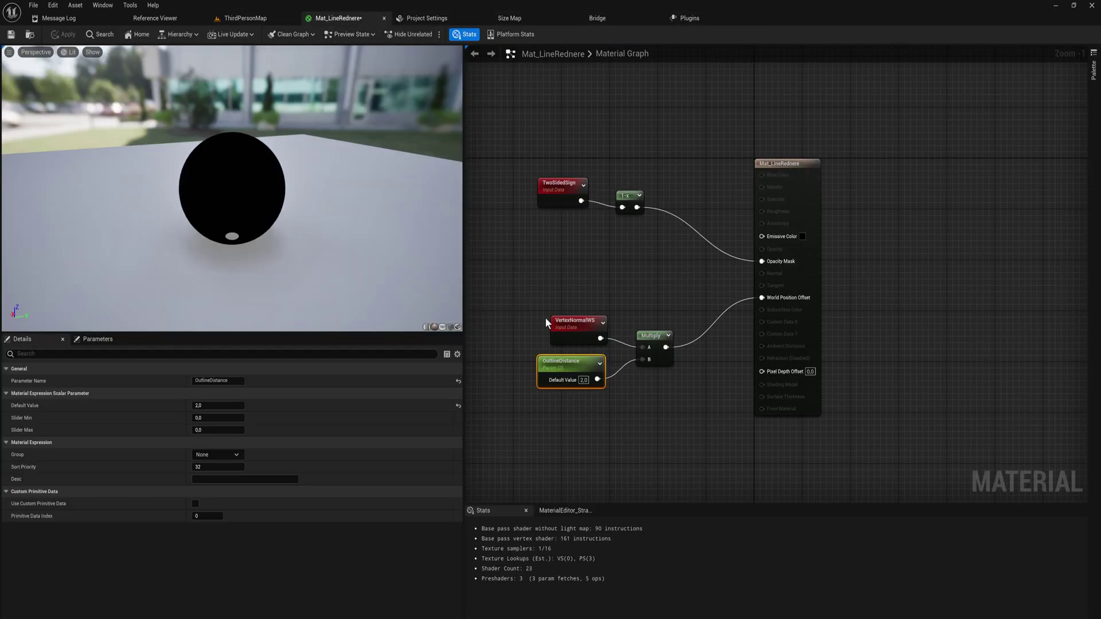
click(583, 380)
text(5)
key(Return)
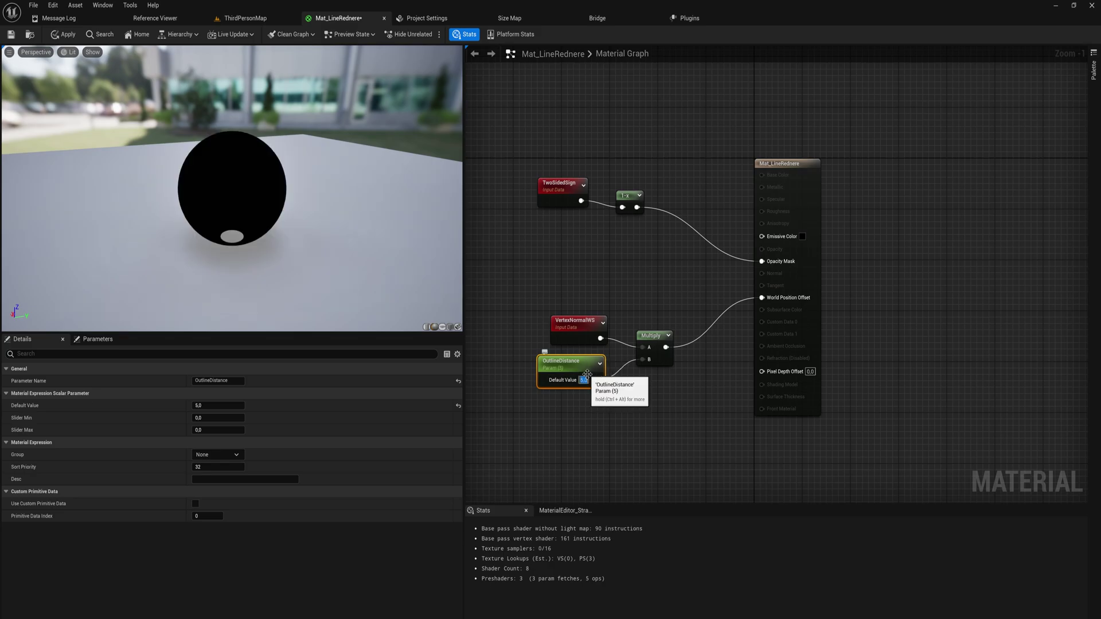
- Examine the outline around the large block in ThirdPersonMap from several viewpoints
click(232, 18)
right_drag(431, 200, 413, 213)
click(413, 213)
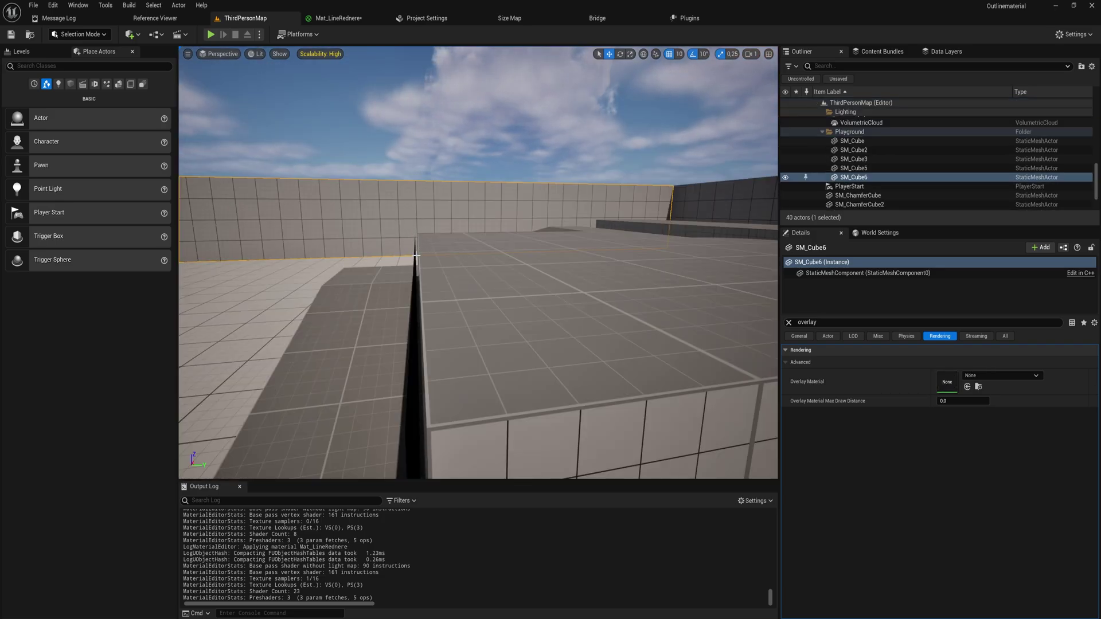
mouse_move(423, 272)
right_down()
mouse_move(421, 287)
mouse_move(425, 249)
mouse_move(425, 297)
mouse_move(426, 276)
right_up()
key(q)
key(q)
key(e)
key(q)
middle_drag(469, 261, 524, 216)
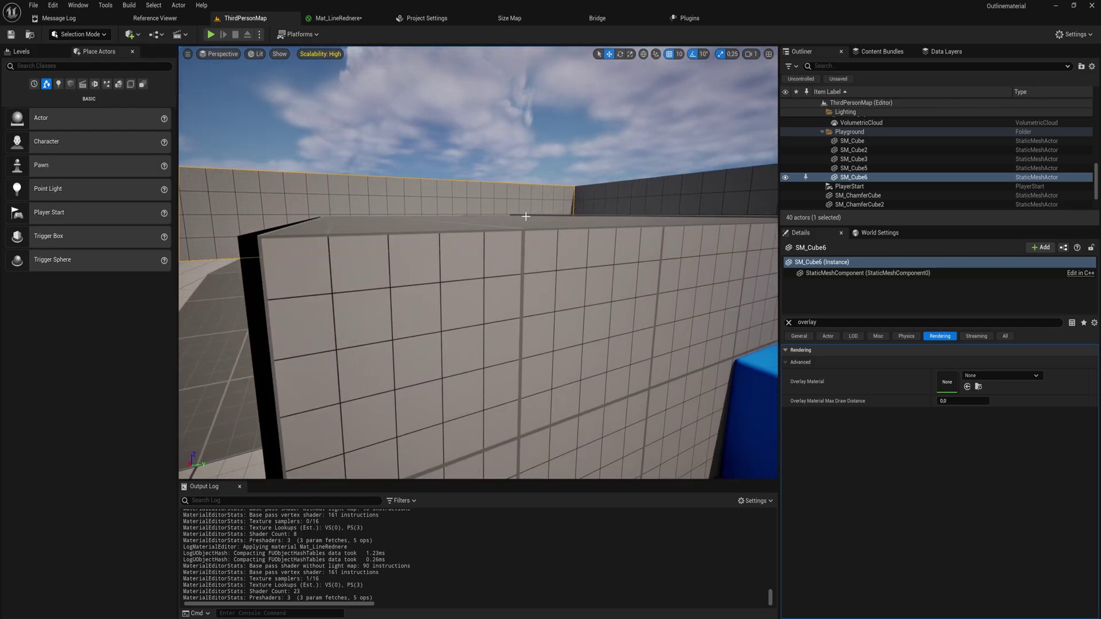
right_drag(521, 187, 621, 129)
key(a)
key(e)
key(w)
- Assign Mat_LineRednere as the overlay material of the blue cube SM_ChamferCube3
click(461, 294)
mouse_move(462, 294)
right_down()
mouse_move(396, 278)
mouse_move(442, 301)
right_up()
key(d)
key(a)
key(s)
click(967, 386)
- Examine the outline around the blue chamfered cube from close range and different angles
click(562, 224)
middle_drag(562, 223, 625, 226)
right_drag(563, 224, 408, 224)
key(a)
key(w)
key(d)
key(a)
key(d)
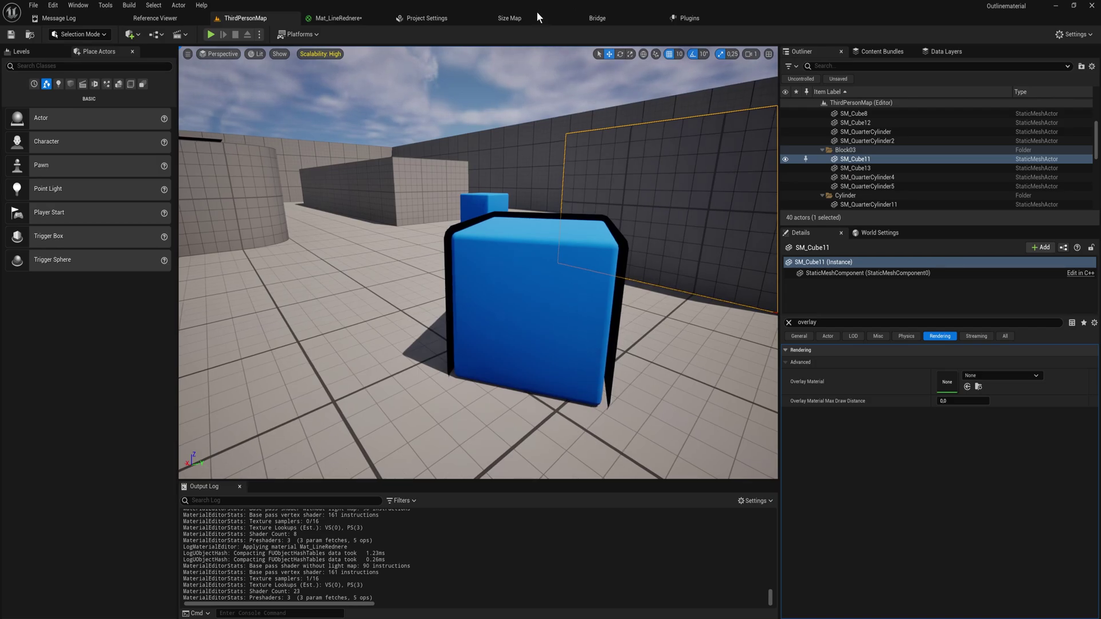
key(a)
- Examine the chamfered edges of SM_ChamferCube3 in Wireframe view, and return the viewport to Lit
right_drag(408, 223, 465, 312)
key(s)
key(alt+2)
key(e)
key(d)
key(w)
click(336, 212)
key(a)
key(w)
right_drag(336, 212, 467, 212)
key(s)
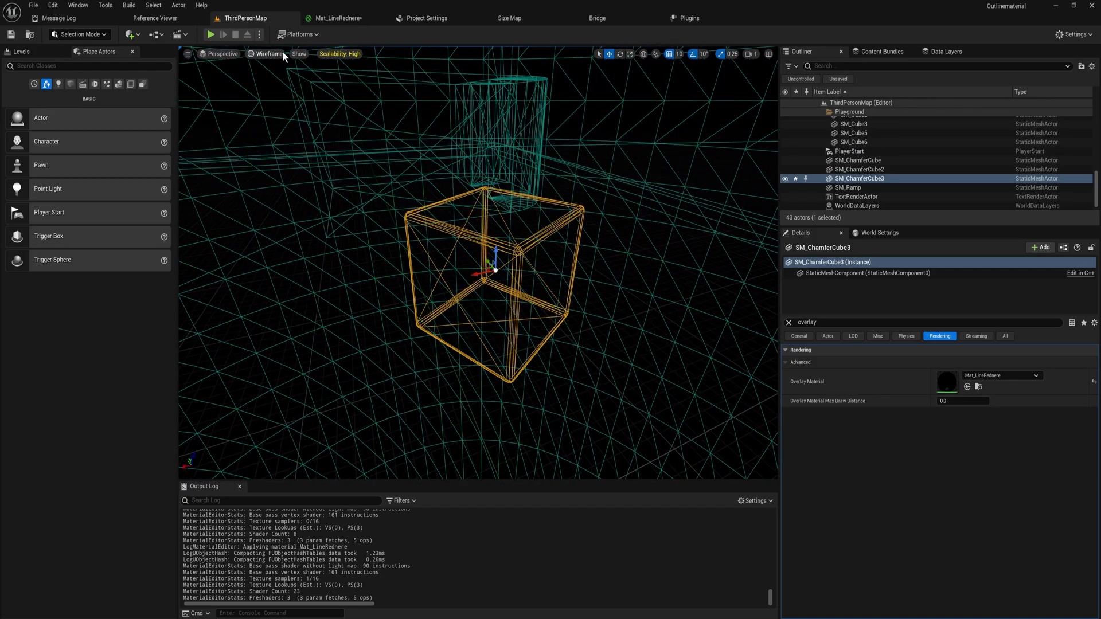
click(269, 53)
click(270, 64)
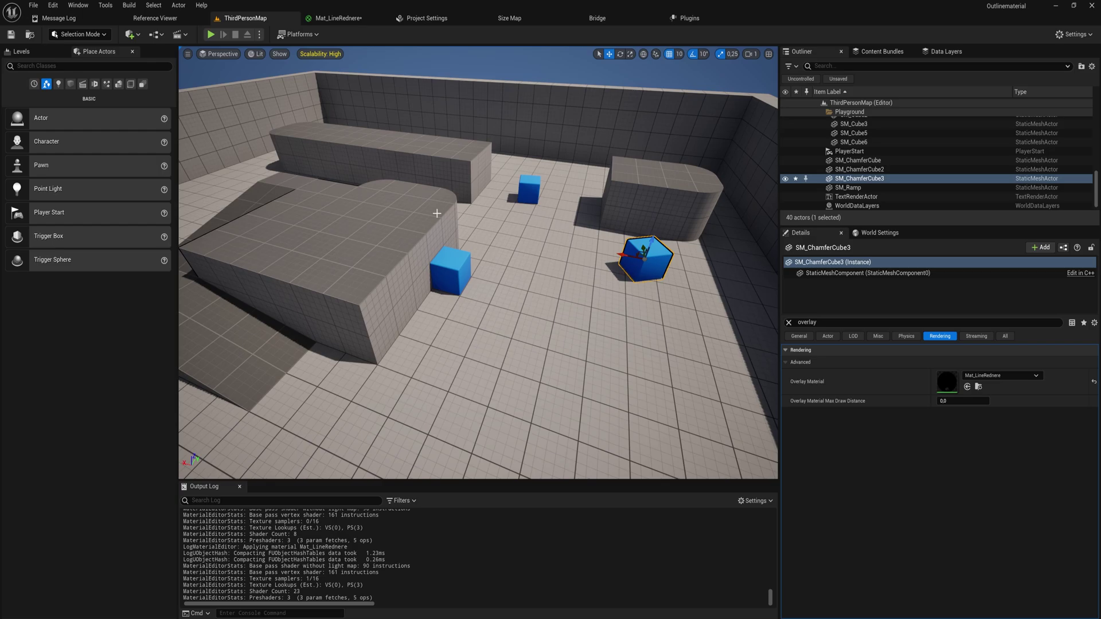
- Switch to Modeling Mode and create a 100 × 100 × 100 static mesh box on the floor near the blue cubes
click(80, 33)
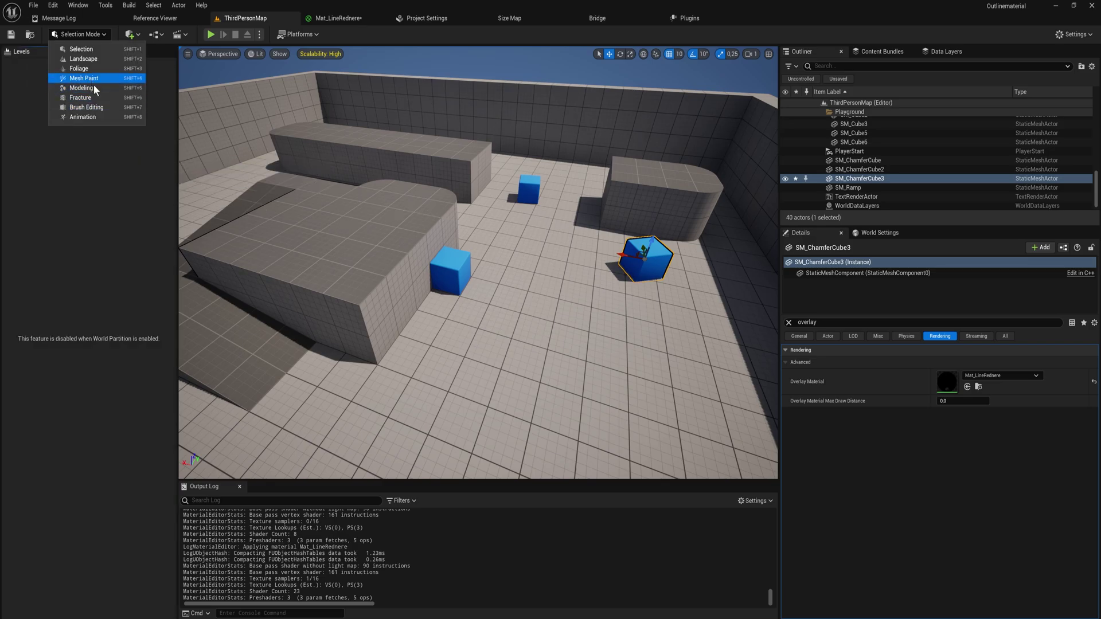
click(91, 90)
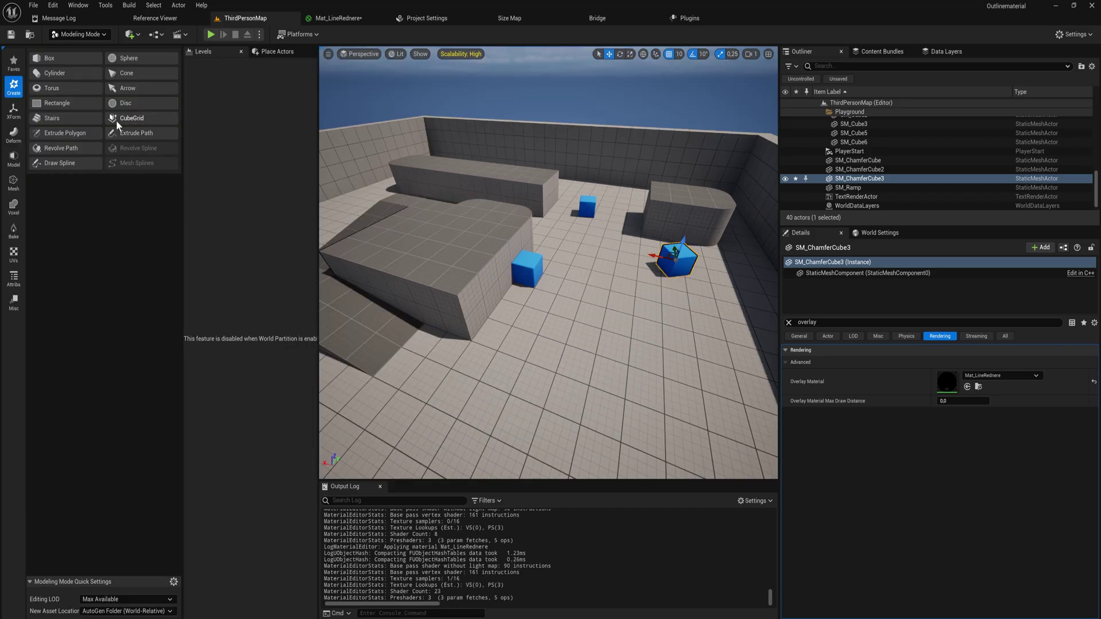
click(64, 56)
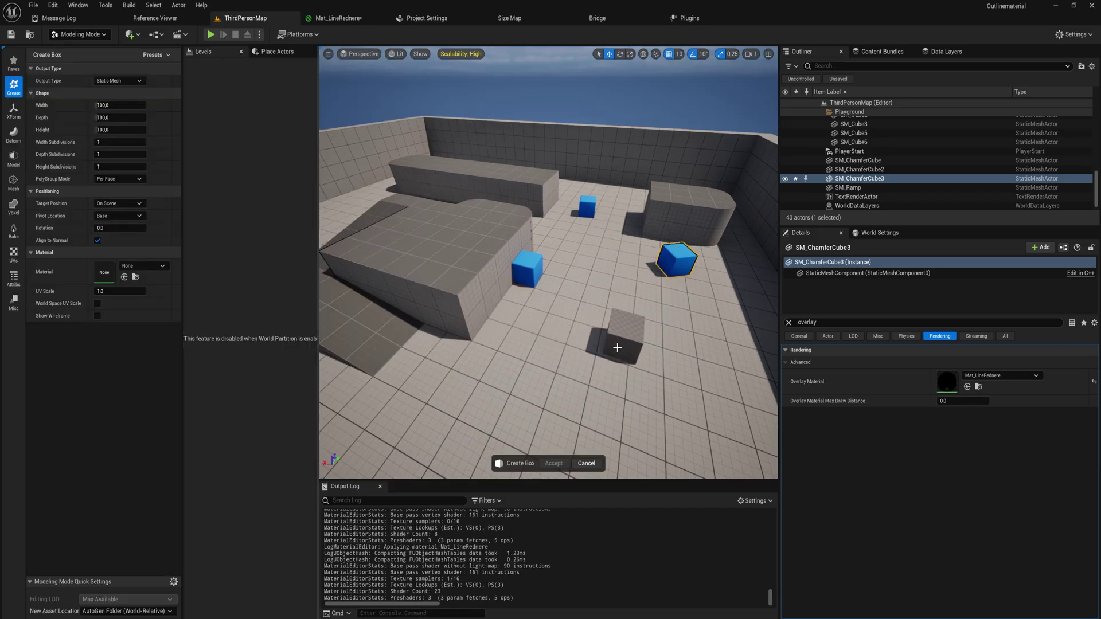
click(606, 346)
click(554, 463)
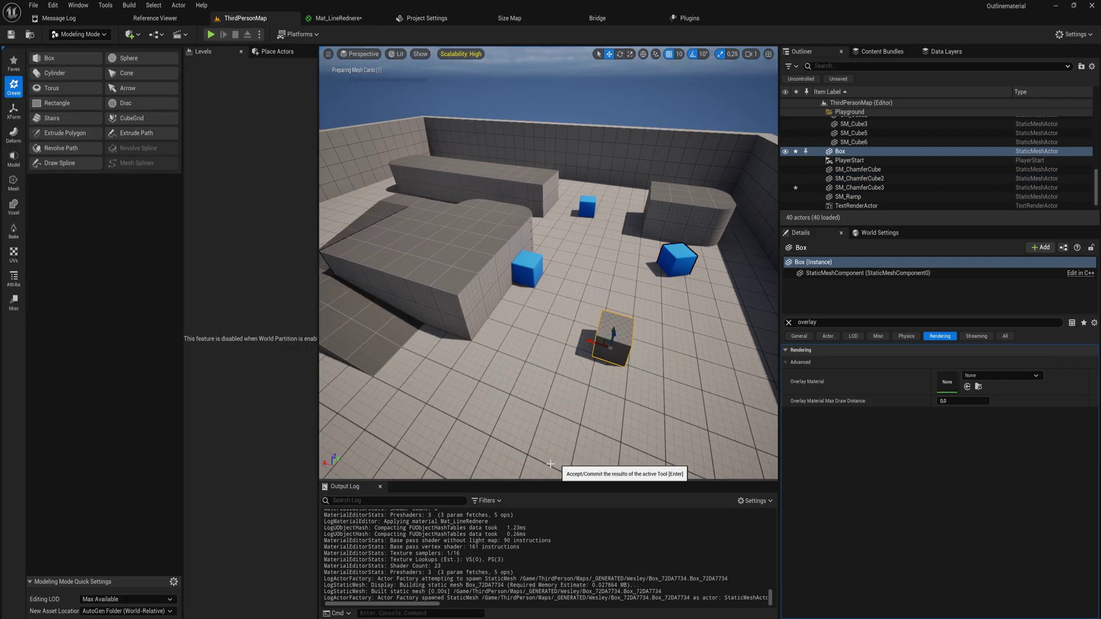
- Assign Mat_LineRednere as the new box's overlay material and inspect the outline at its sharp corners
click(968, 388)
right_drag(660, 344, 742, 398)
key(w)
click(532, 205)
key(a)
right_drag(532, 206, 545, 198)
key(w)
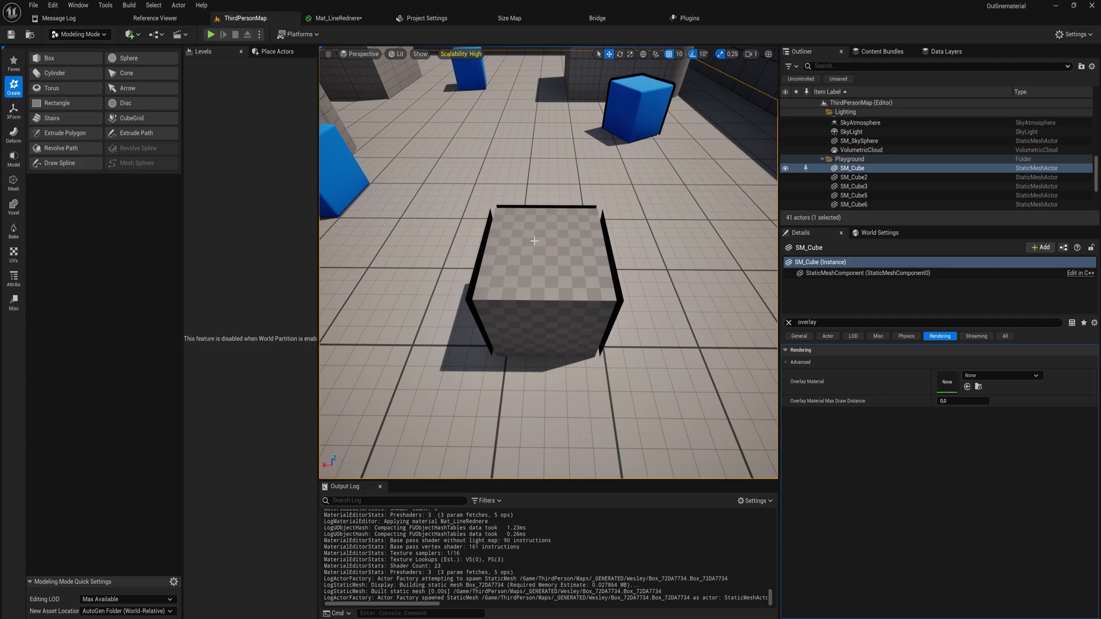
click(534, 241)
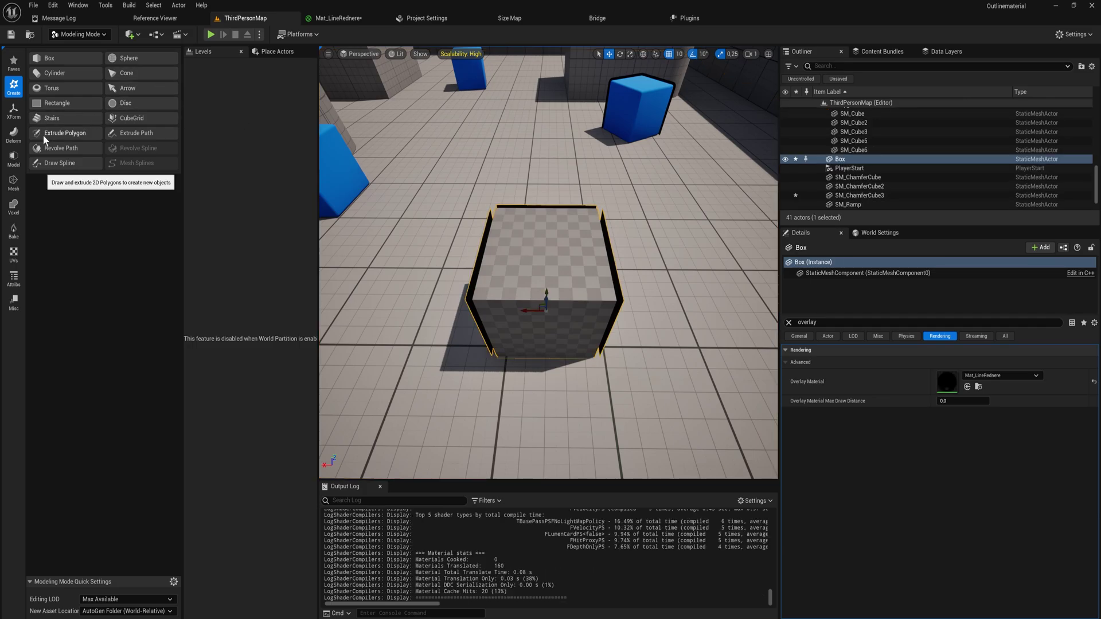
- Subdivide the box mesh with the Bilinear subdivision scheme at subdivision level 5, and accept the result
click(14, 159)
click(138, 58)
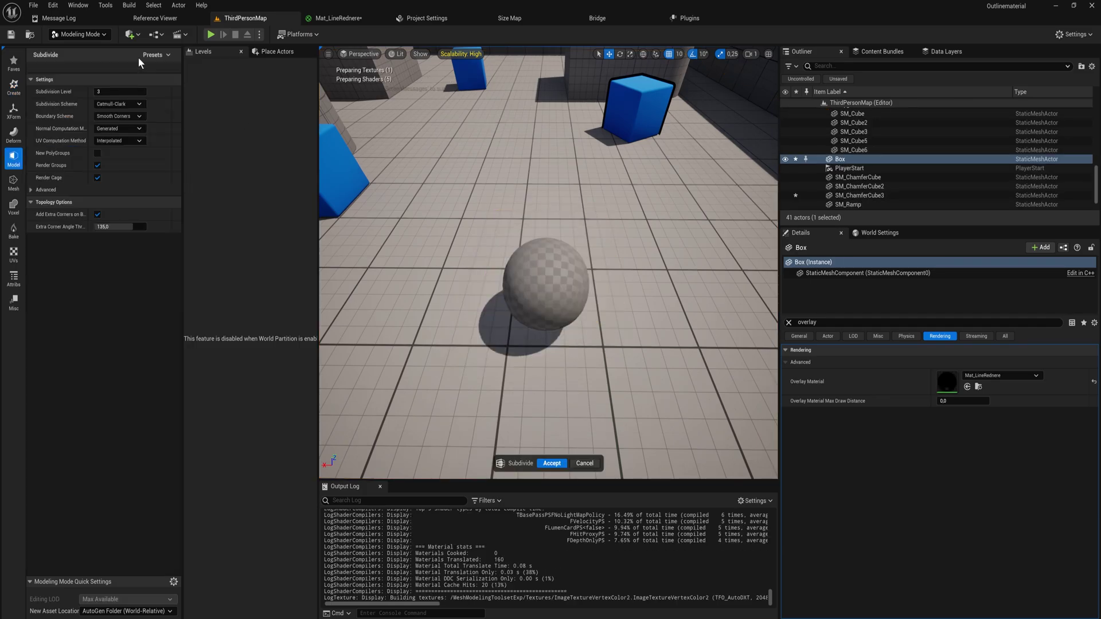
click(140, 104)
click(136, 114)
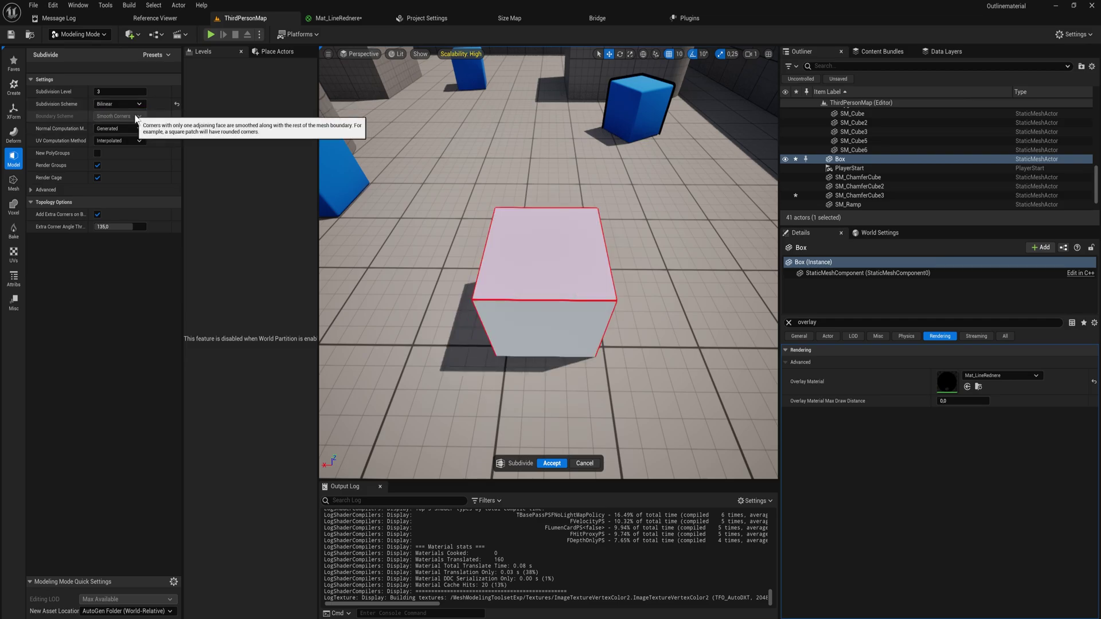
click(132, 93)
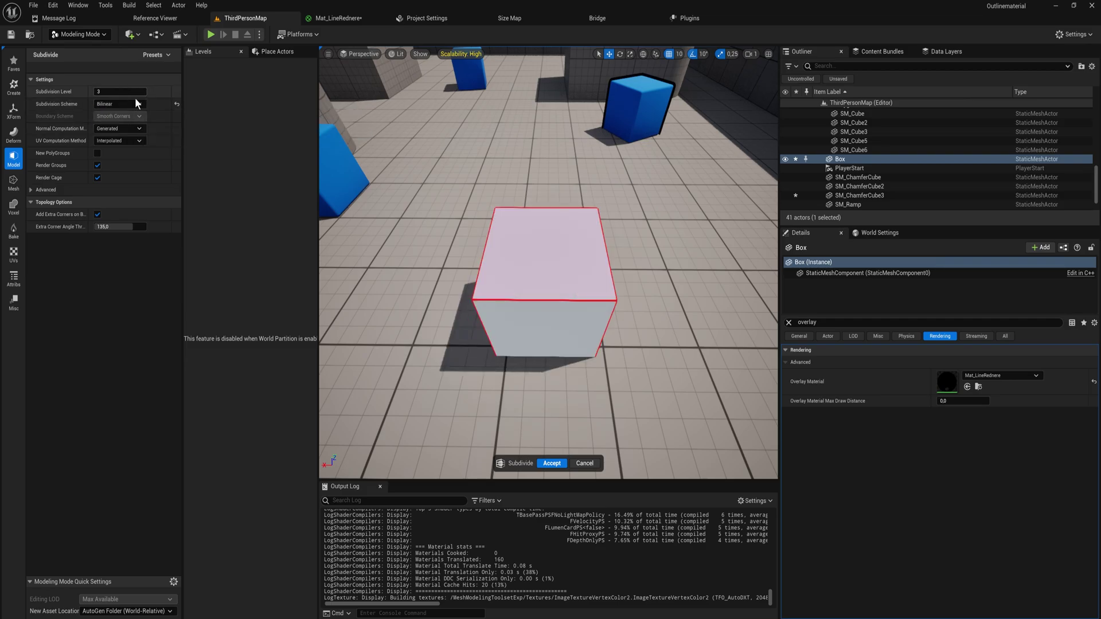
text(5)
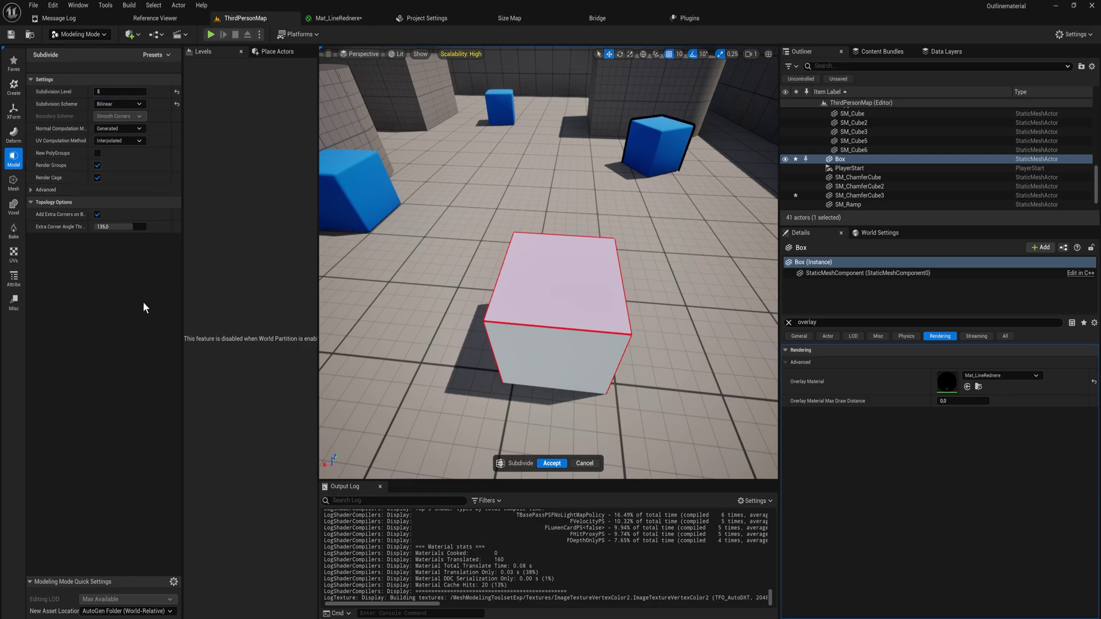
click(545, 461)
- Examine the subdivided box in Wireframe view, return the viewport to Lit, and inspect its outline at the corners
right_drag(519, 360, 498, 395)
key(alt+2)
right_drag(579, 374, 576, 341)
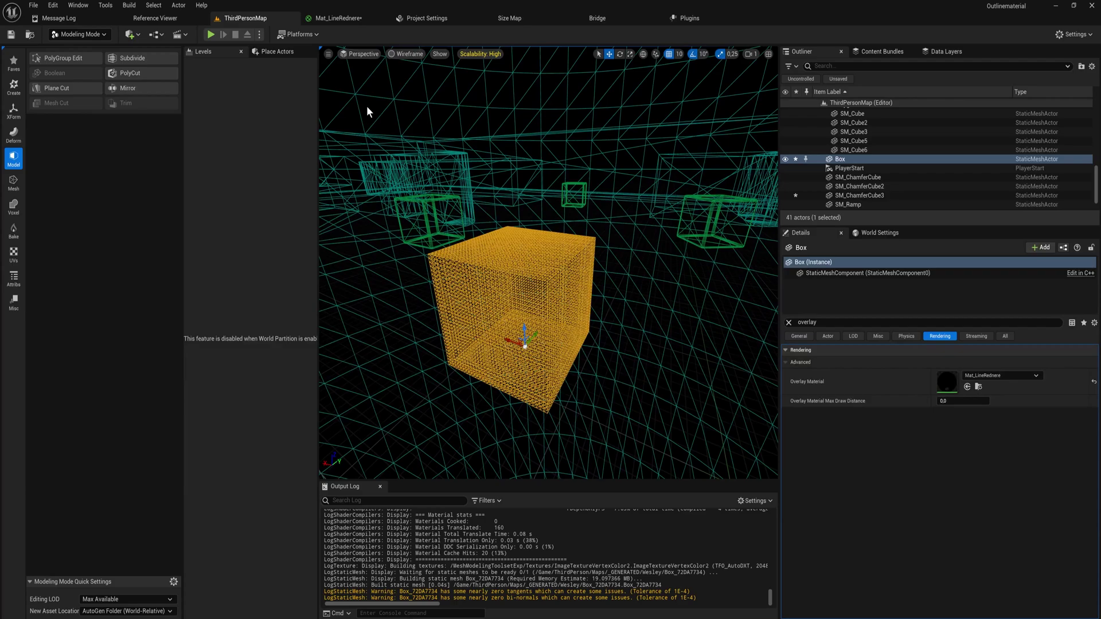
click(408, 54)
click(418, 90)
right_drag(550, 344, 471, 294)
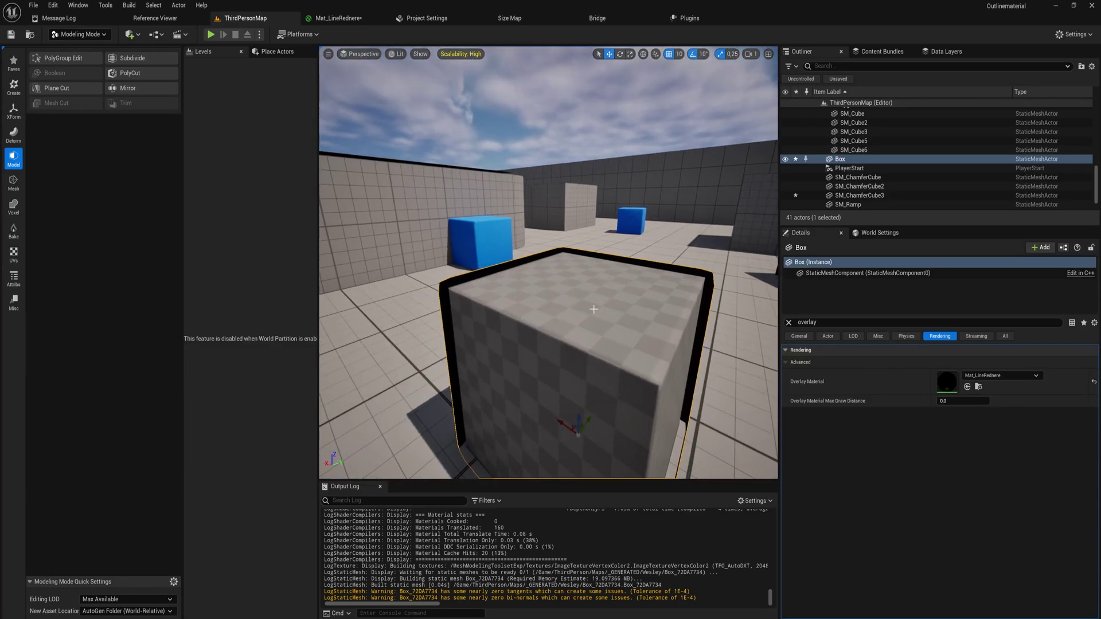
right_drag(559, 353, 566, 346)
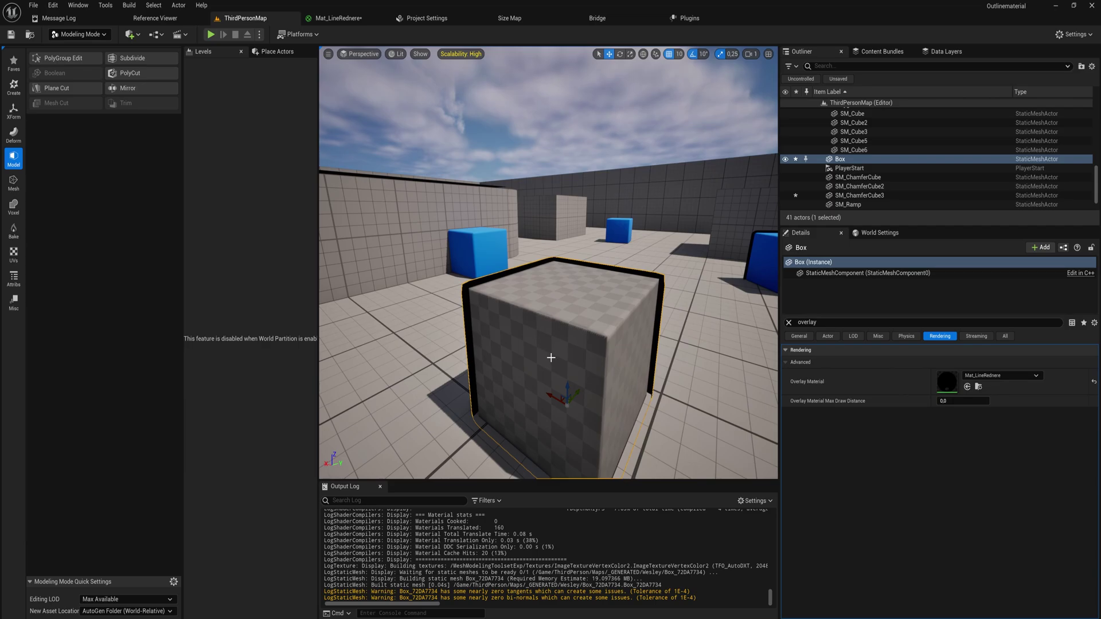
- Assign Mat_LineRednere as the overlay material of SM_ChamferCube, the blue cube beside the wall
click(635, 225)
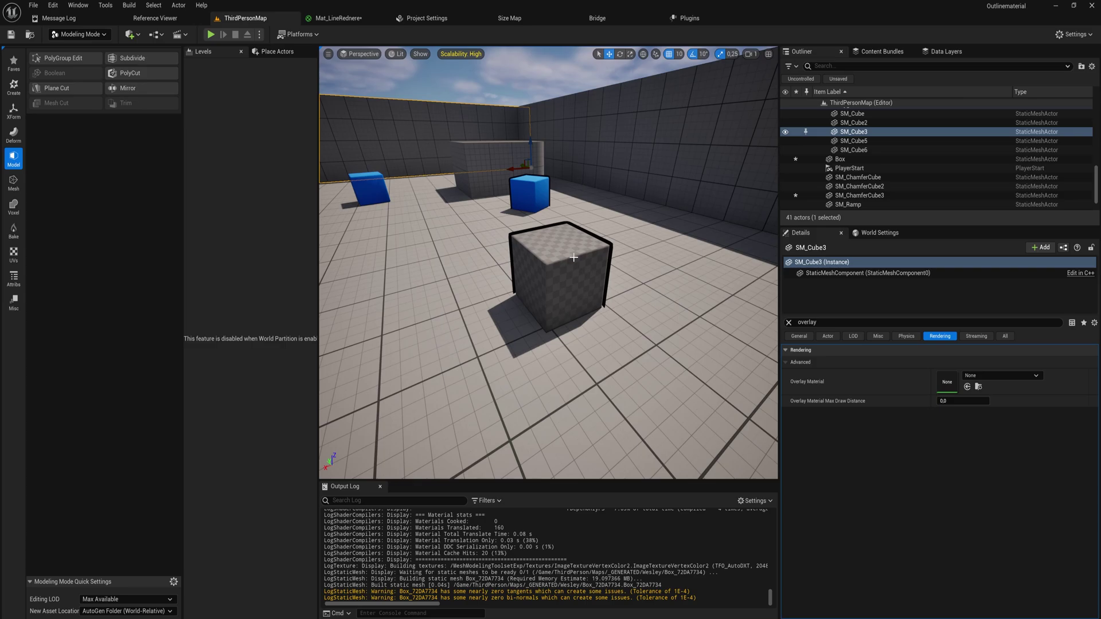
mouse_move(548, 263)
right_down()
mouse_move(479, 266)
mouse_move(523, 231)
mouse_move(537, 237)
mouse_move(532, 254)
right_up()
click(541, 227)
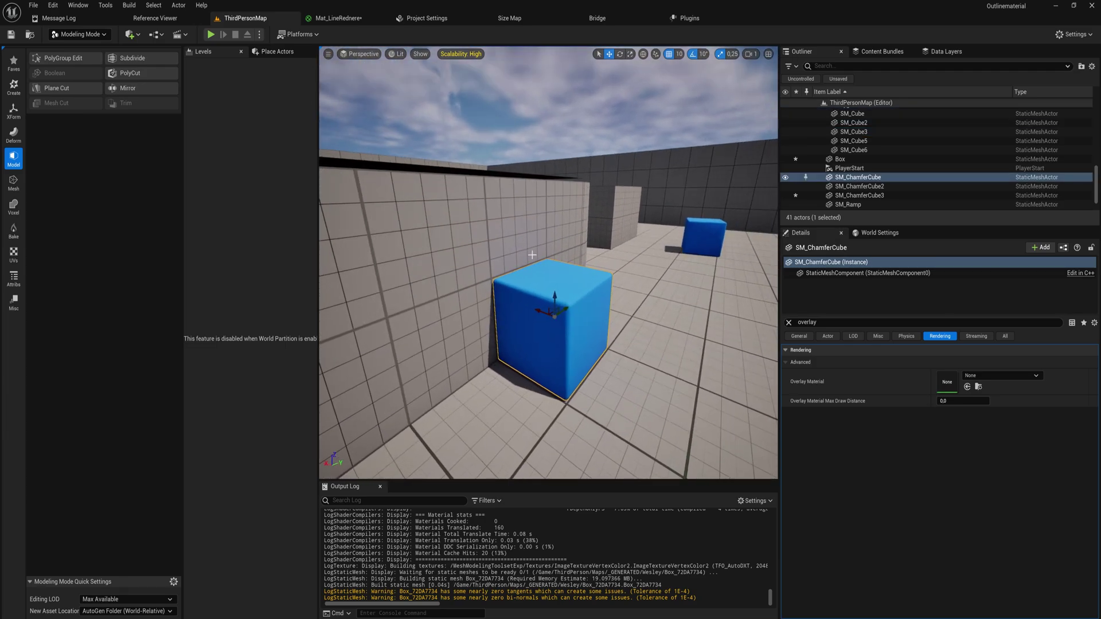
click(967, 386)
- Assign Mat_LineRednere as the overlay material of further level meshes, including the SM_Cube3 wall
click(634, 215)
right_drag(634, 216, 624, 248)
click(967, 387)
click(623, 246)
click(629, 268)
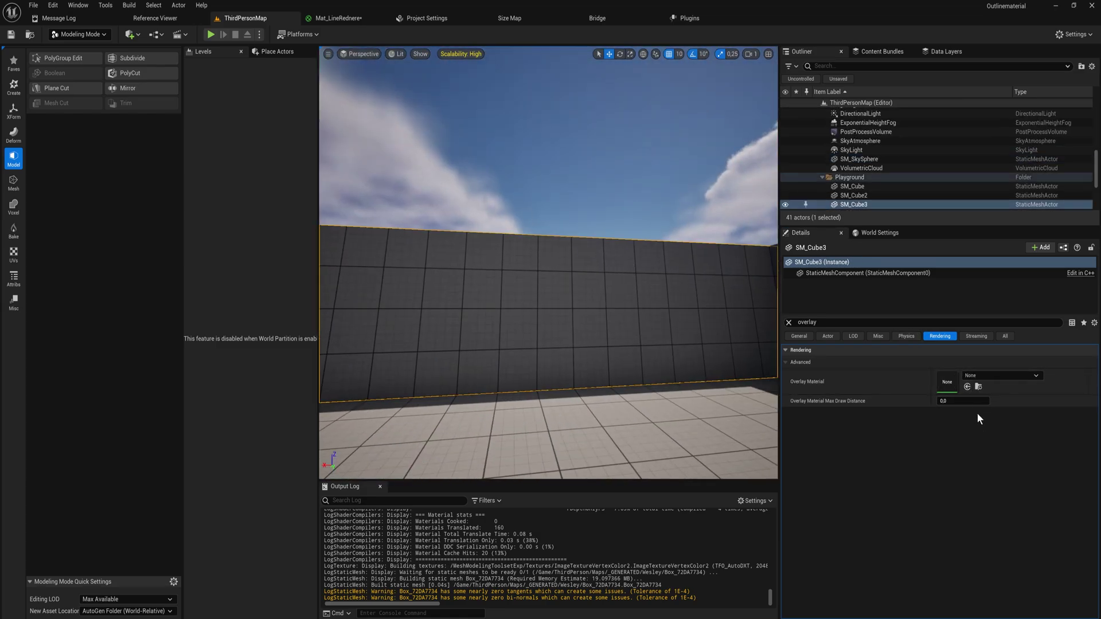
click(967, 386)
right_drag(676, 321, 487, 327)
- Create a Blueprint class in the Characters folder with StaticMeshComponent as its parent class
key(ctrl+space)
click(545, 368)
right_click(546, 368)
click(603, 99)
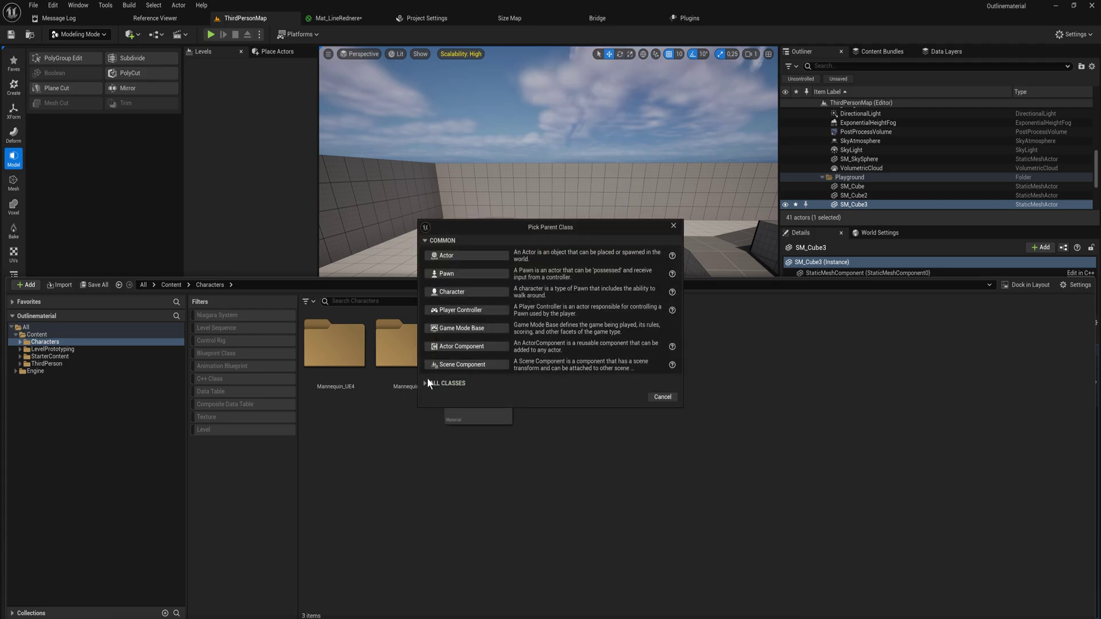
click(426, 382)
text(stat)
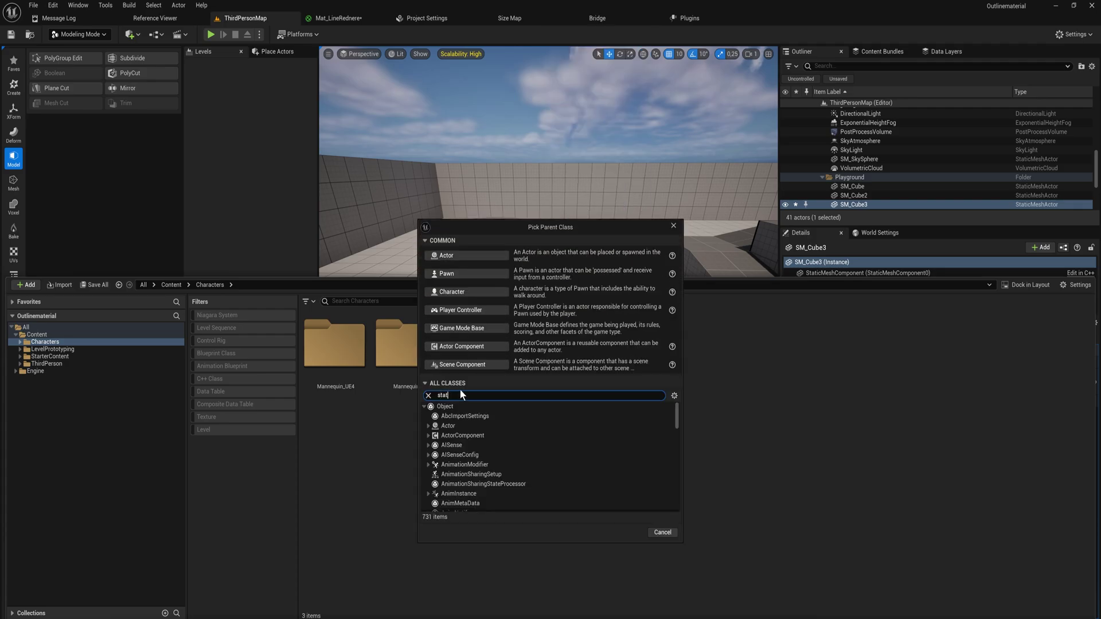
text(icmesh)
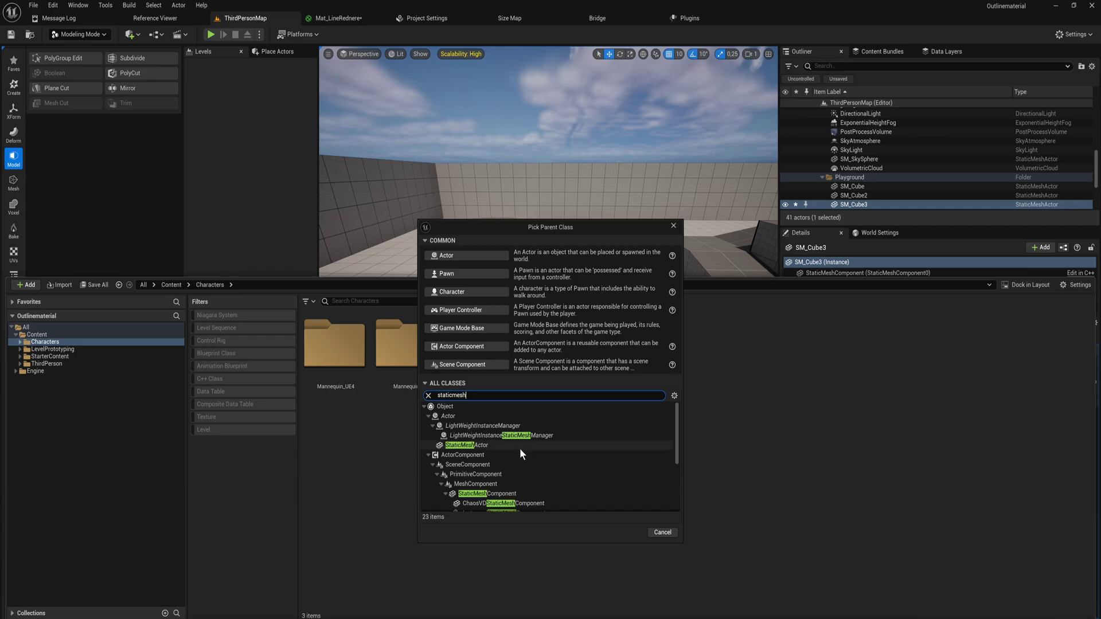
scroll(515, 469, down, 2)
double_click(497, 465)
- Name the new Blueprint class OutlinedStaticMesh and open its event graph
text(OutllinedStaticms)
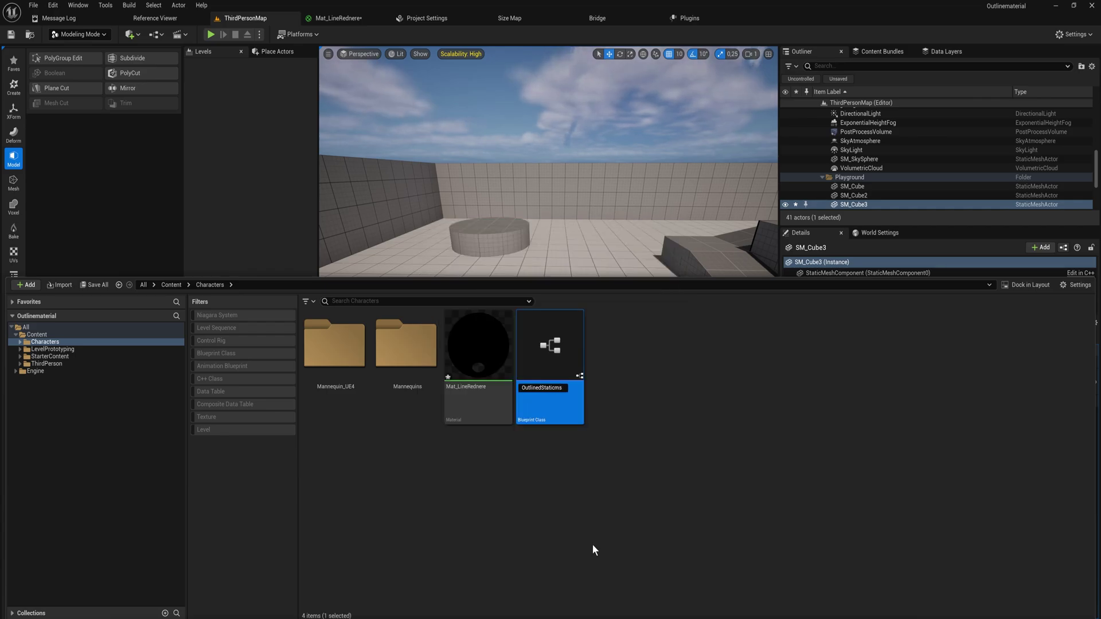
text(h)
key(Return)
right_drag(547, 254, 491, 271)
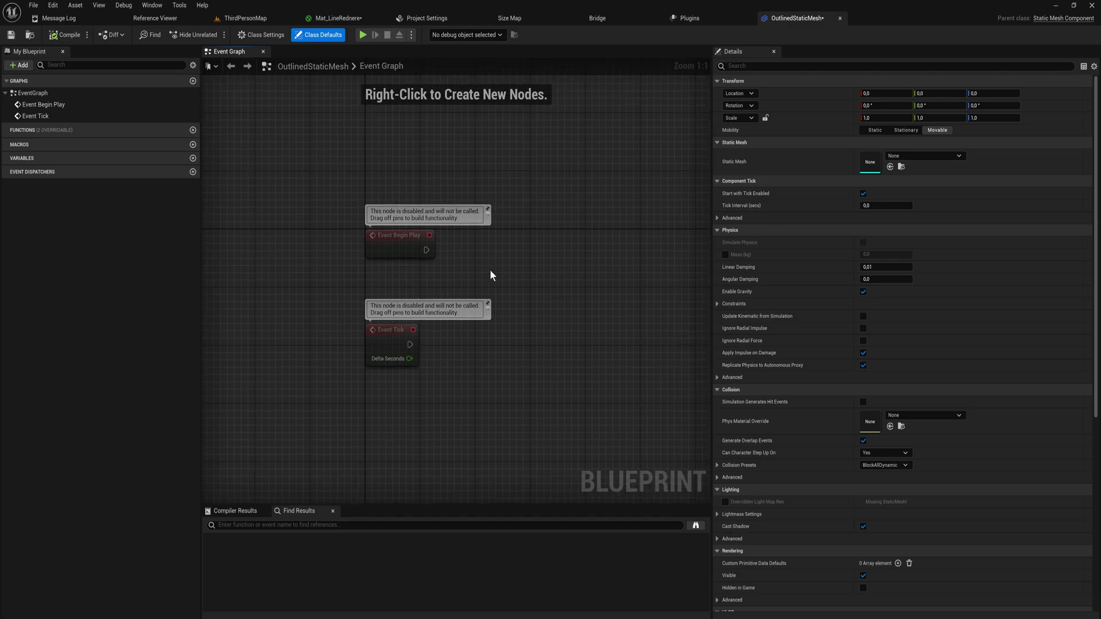
- Add a variable named Outlinemat to the OutlinedStaticMesh Blueprint and set its type to Material
click(192, 158)
text(Ou)
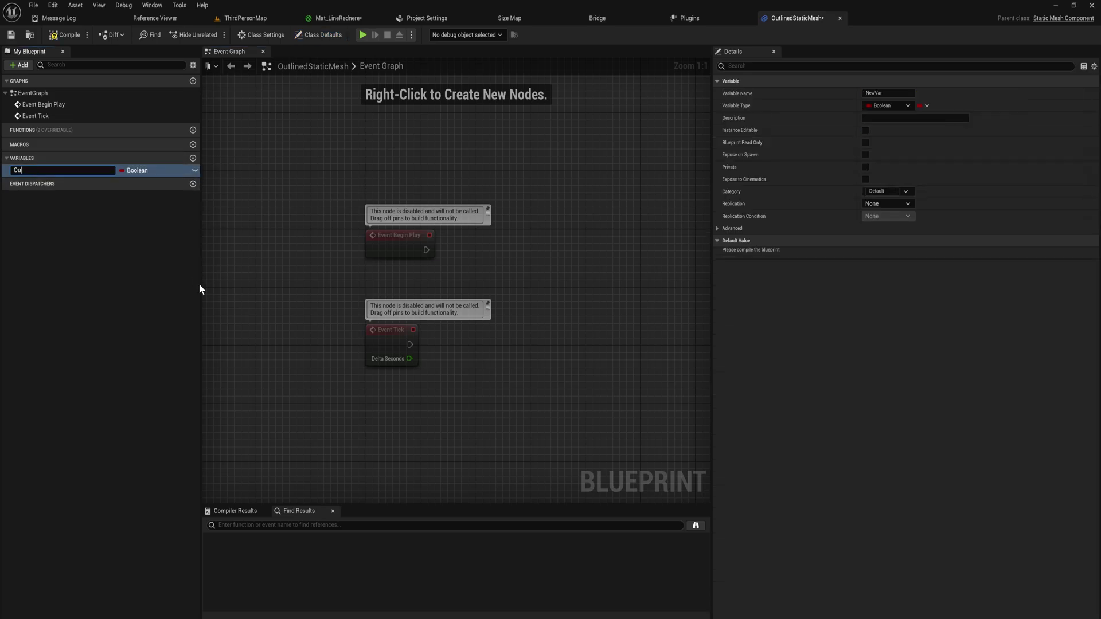
text(tlinemat)
key(Return)
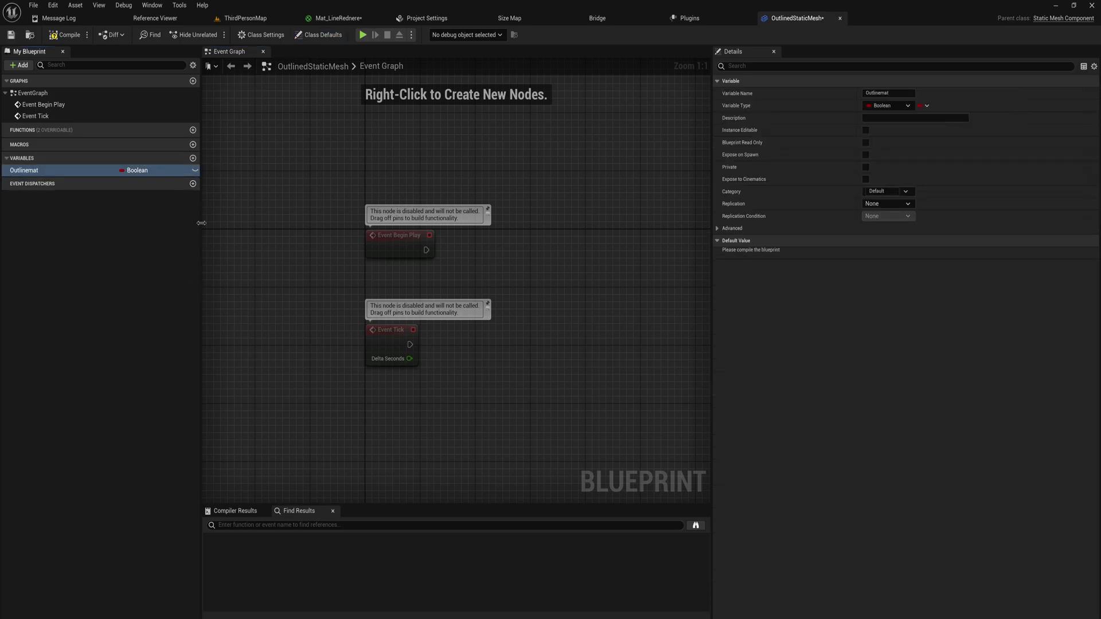
click(135, 170)
click(265, 277)
- Compile the Blueprint and set Outlinemat's default value to Mat_LineRednere
click(69, 35)
click(923, 254)
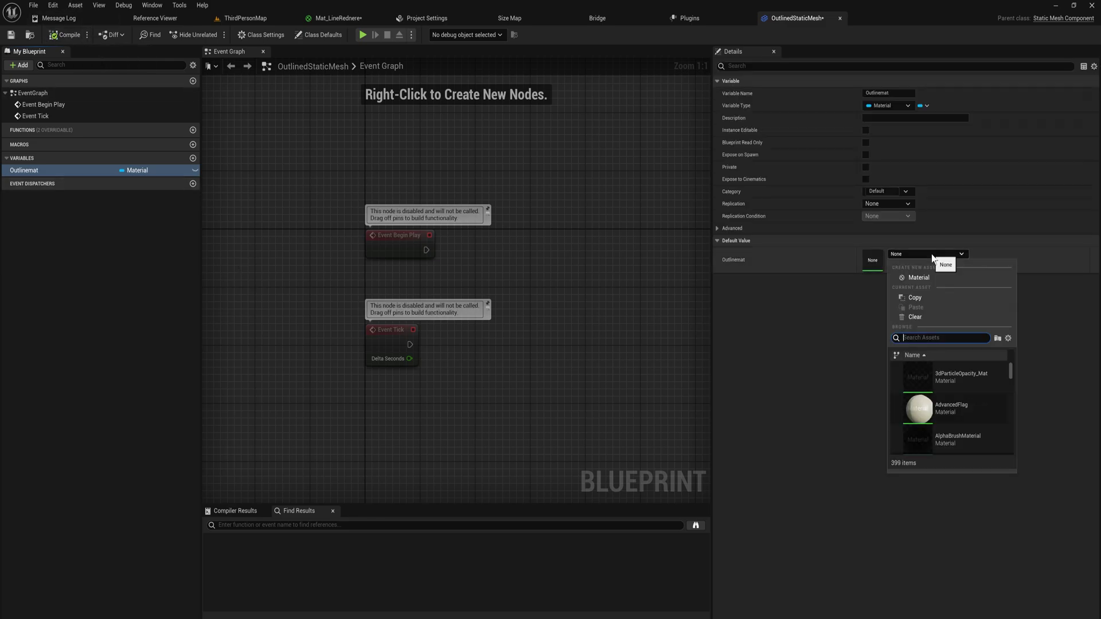
text(lines)
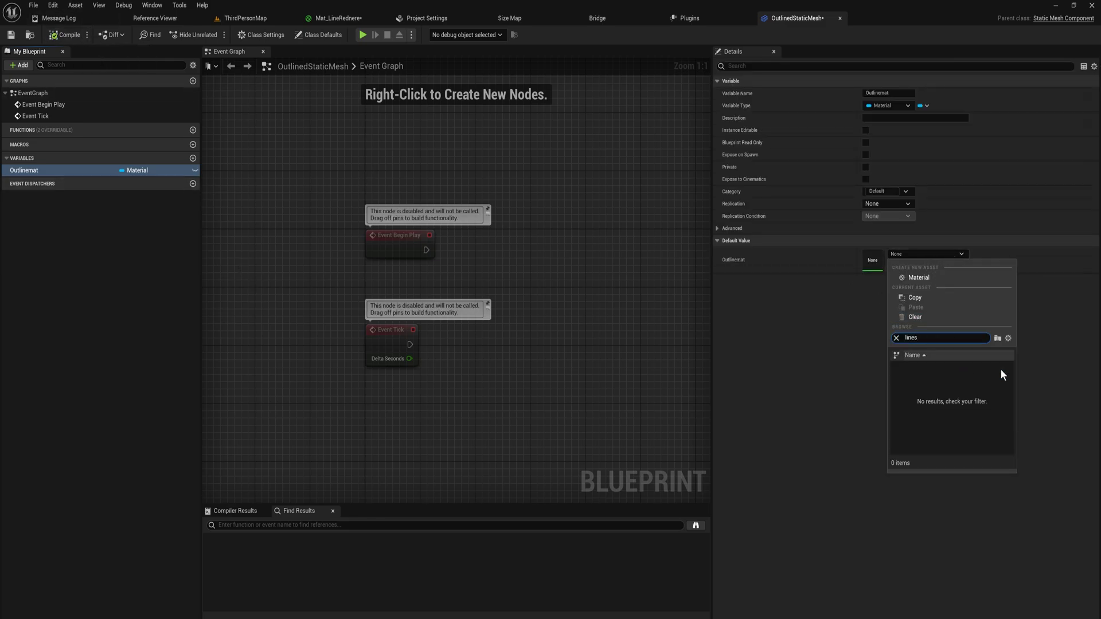
right_drag(669, 274, 583, 266)
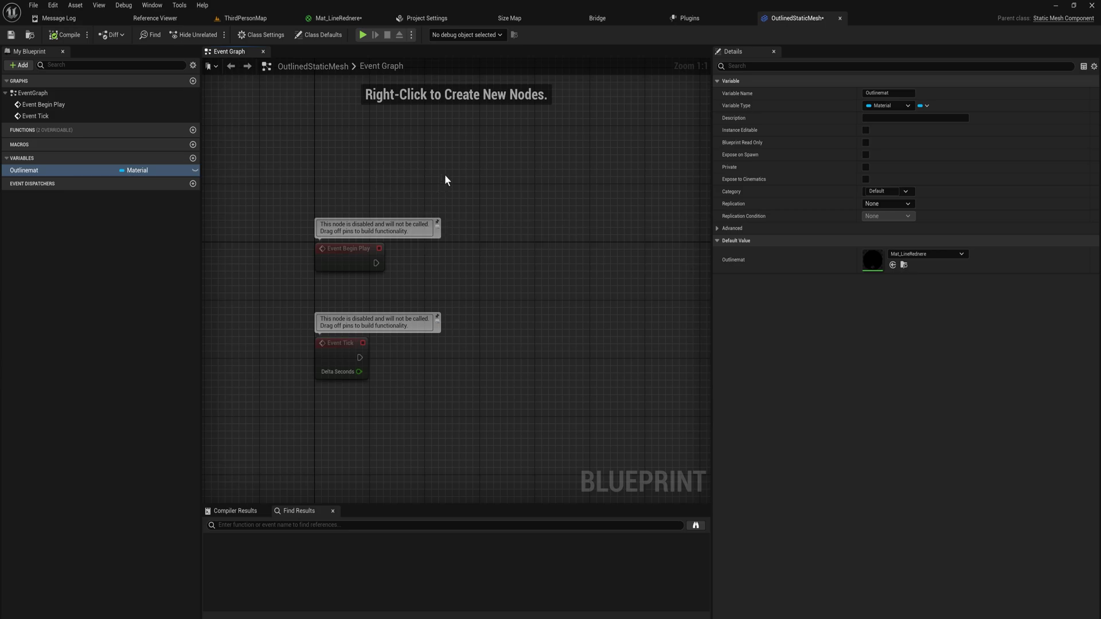
right_drag(431, 253, 447, 258)
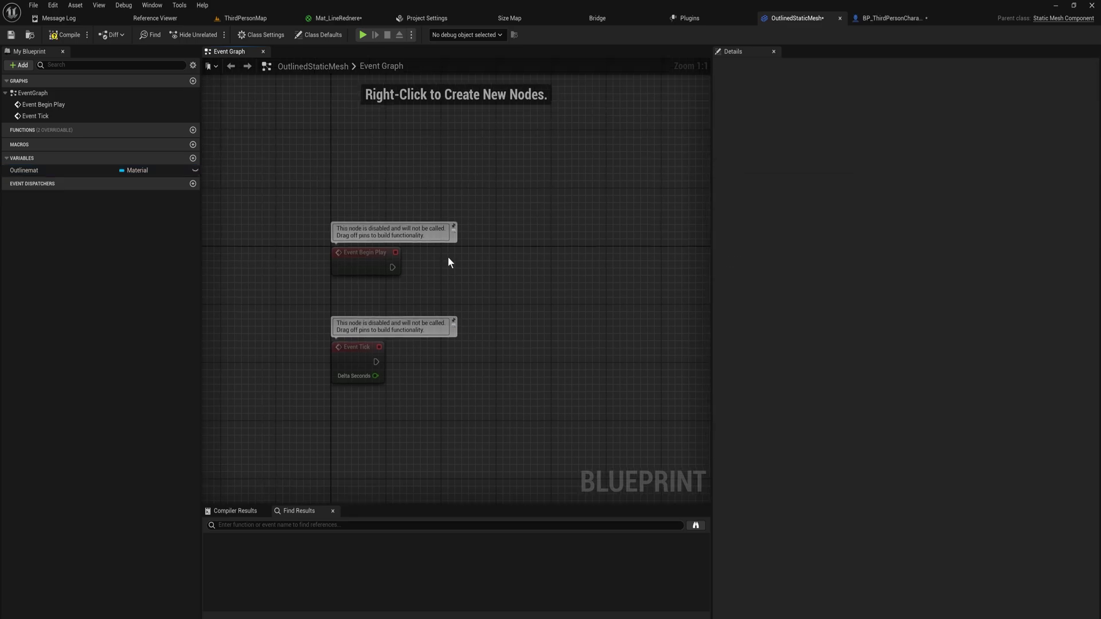
- Add a Set Overlay Material node to the event graph and place it beside Event Begin Play
right_click(448, 258)
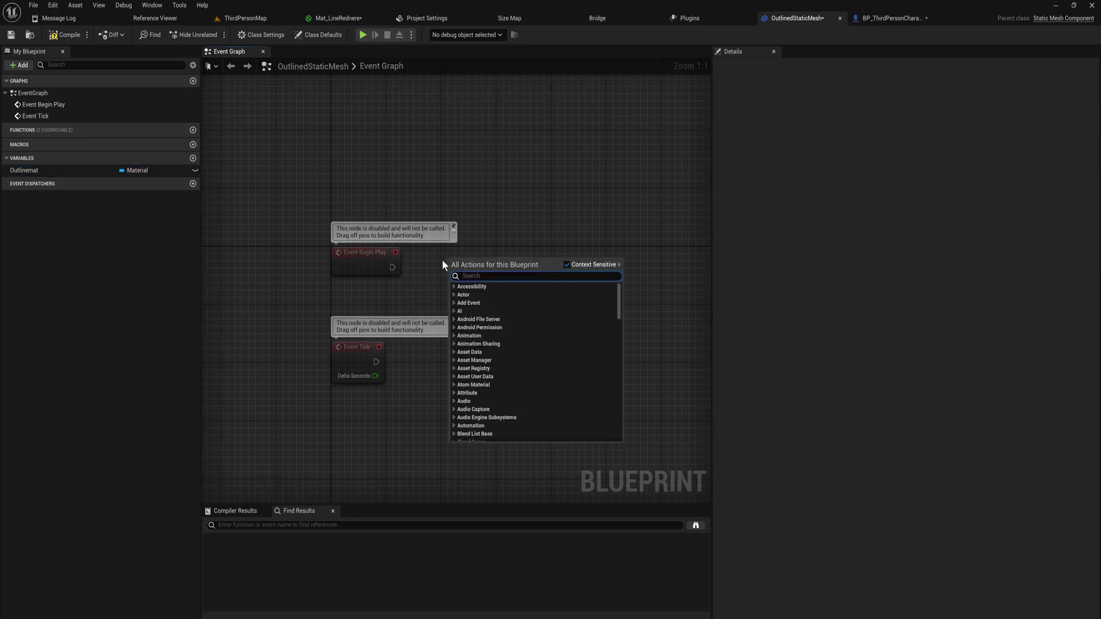
text(set overlay)
key(Return)
drag(478, 327, 516, 313)
- Set the node's New Overlay Material to Mat_LineRednere, then add an Outlinemat getter to the graph and compile
click(519, 306)
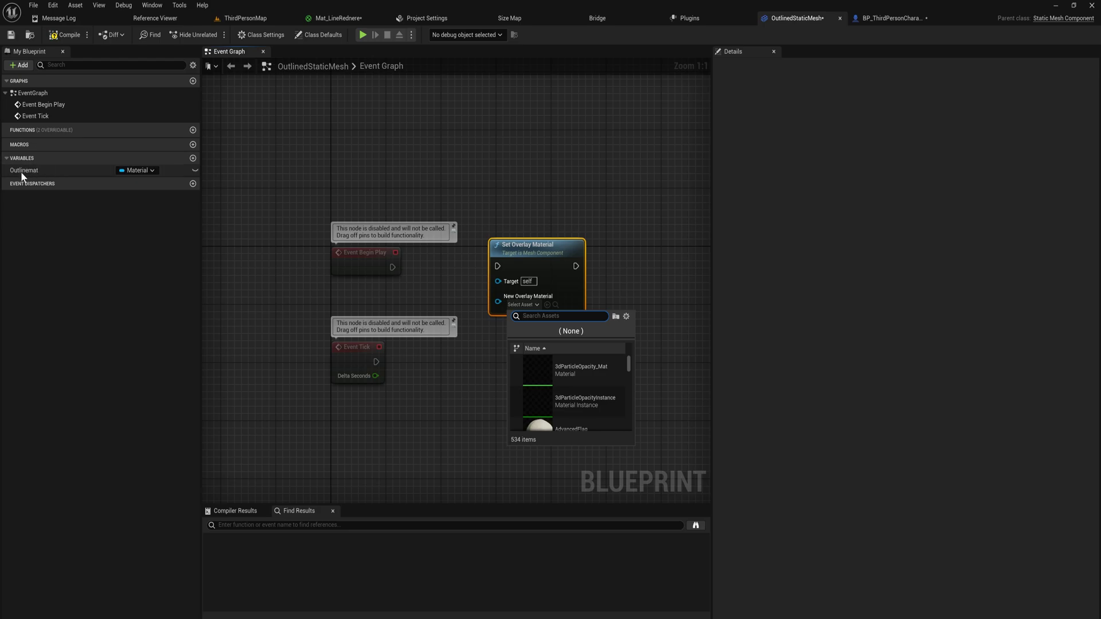
text(liner)
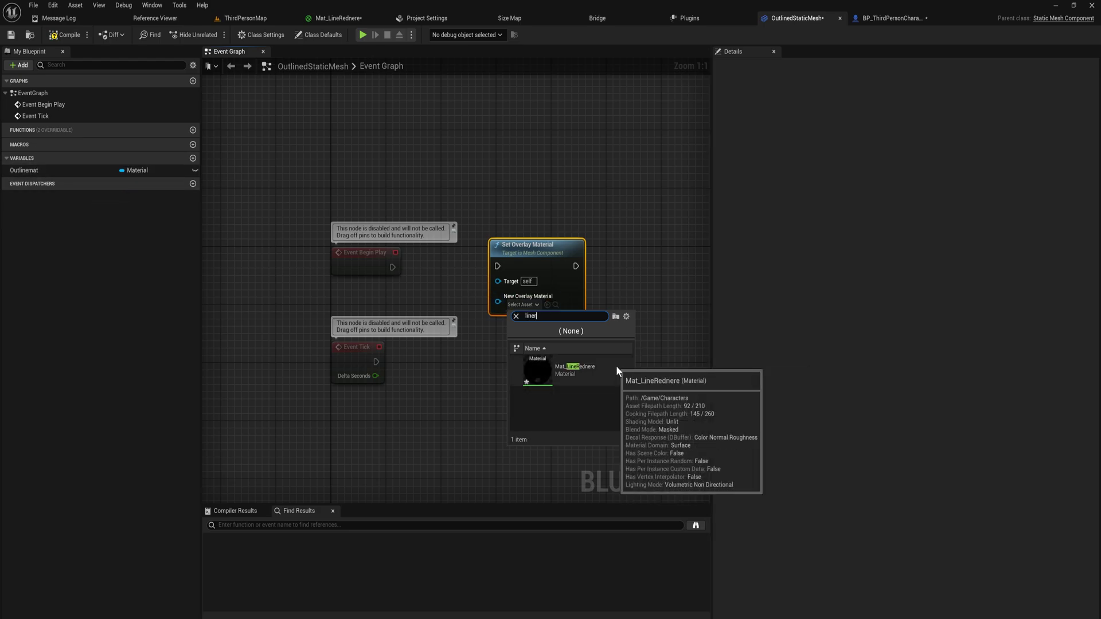
click(616, 366)
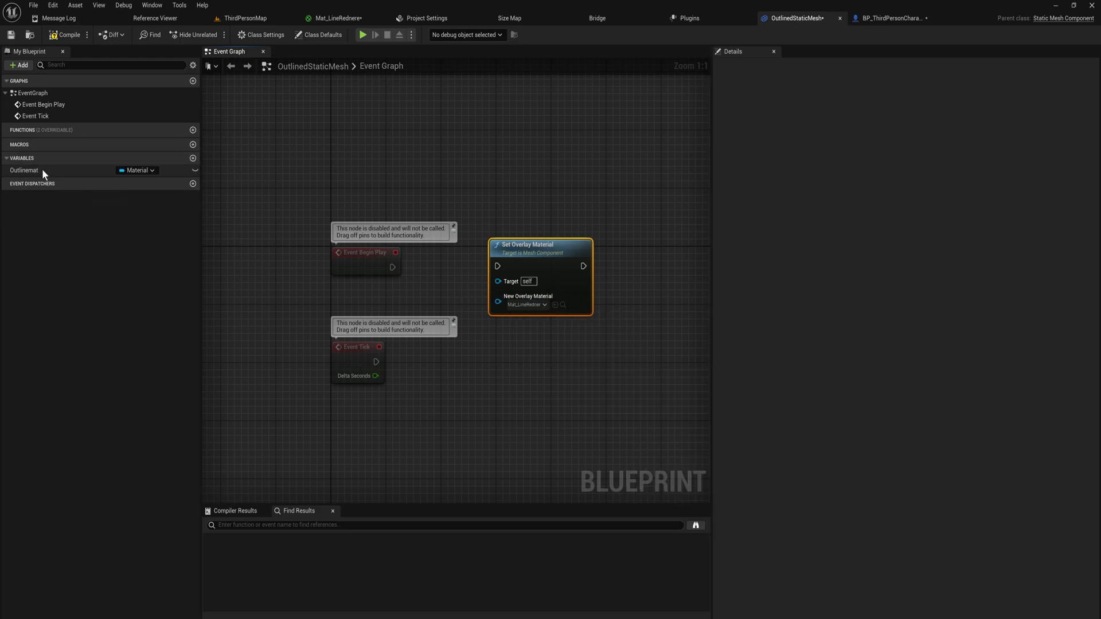
ctrl+drag(42, 170, 392, 266)
click(68, 35)
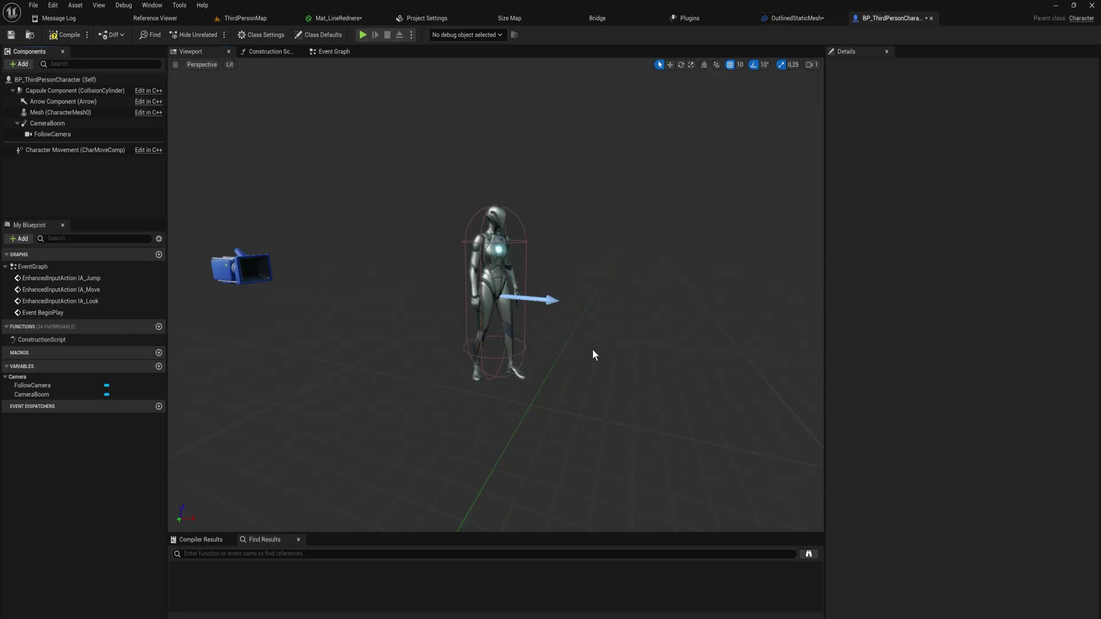
- Add an Outlined Static Mesh component to BP_ThirdPersonCharacter and assign ArcadeEditorSphere as its static mesh
click(22, 64)
text(outlin)
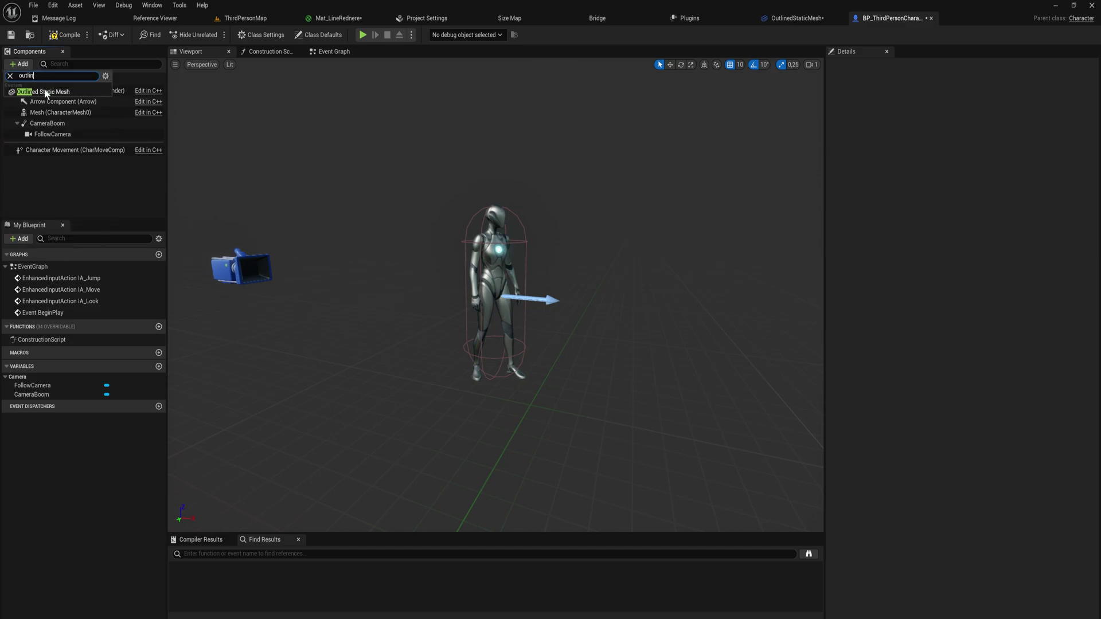
click(47, 91)
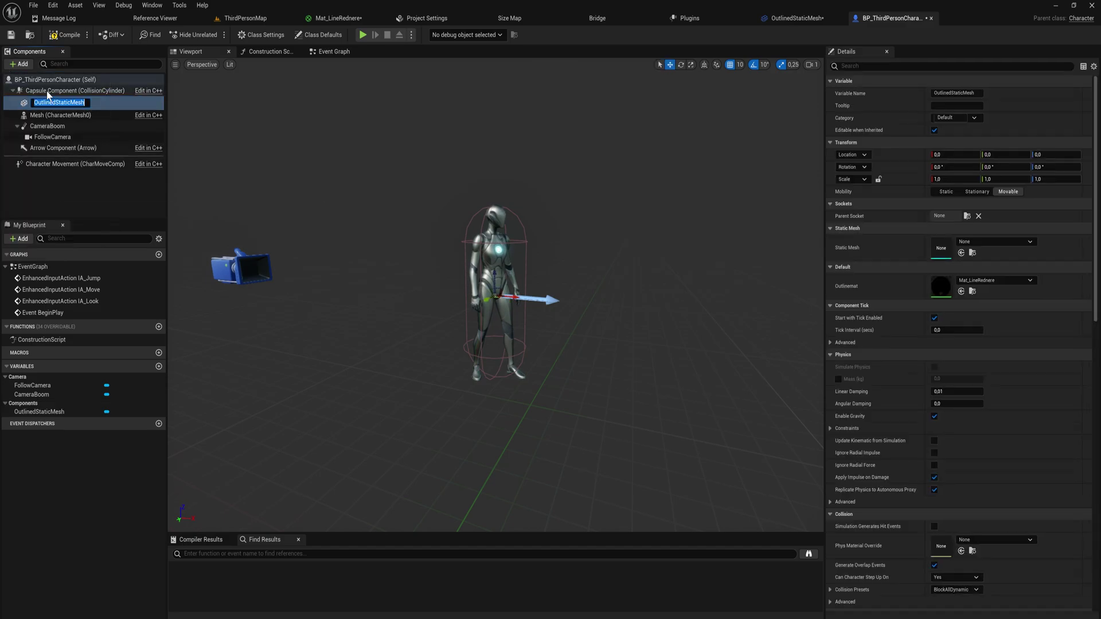
key(Return)
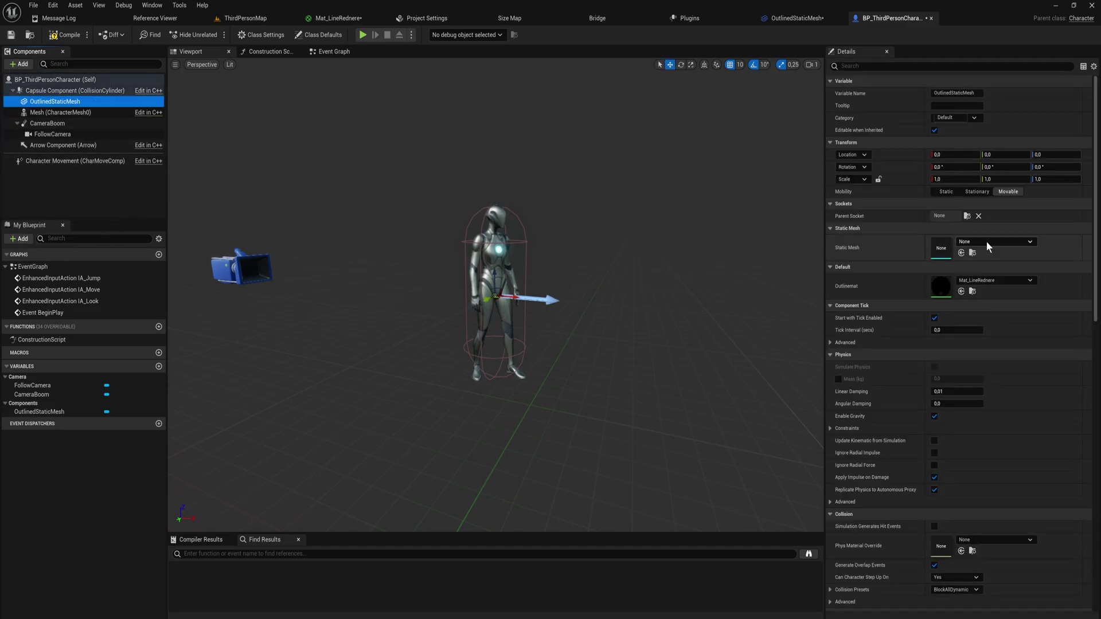
click(989, 240)
scroll(1034, 373, down, 2)
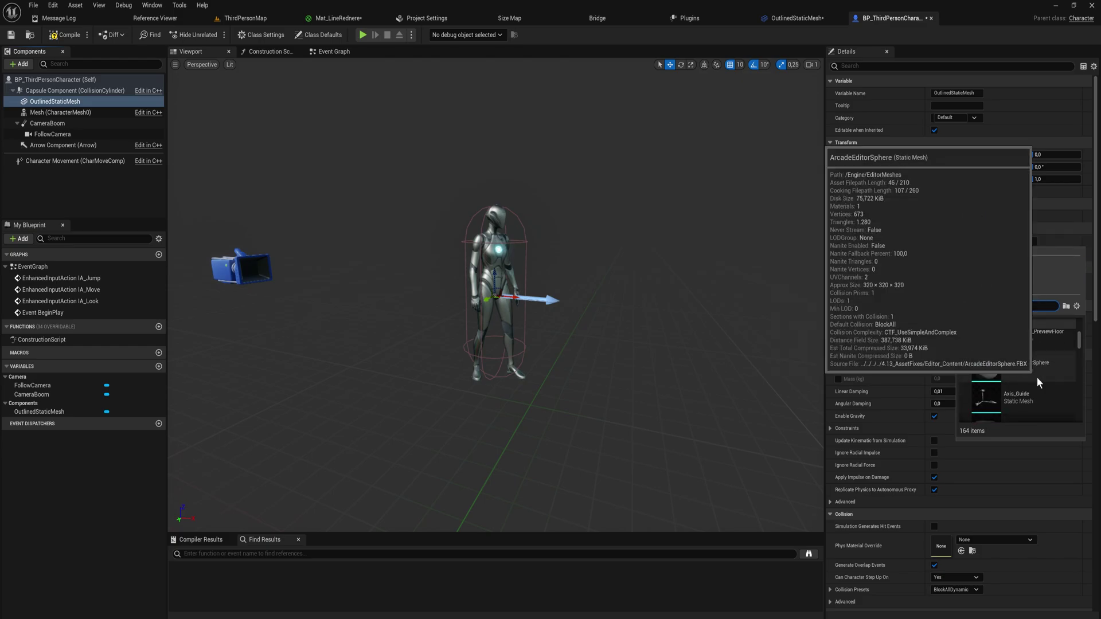
click(1035, 367)
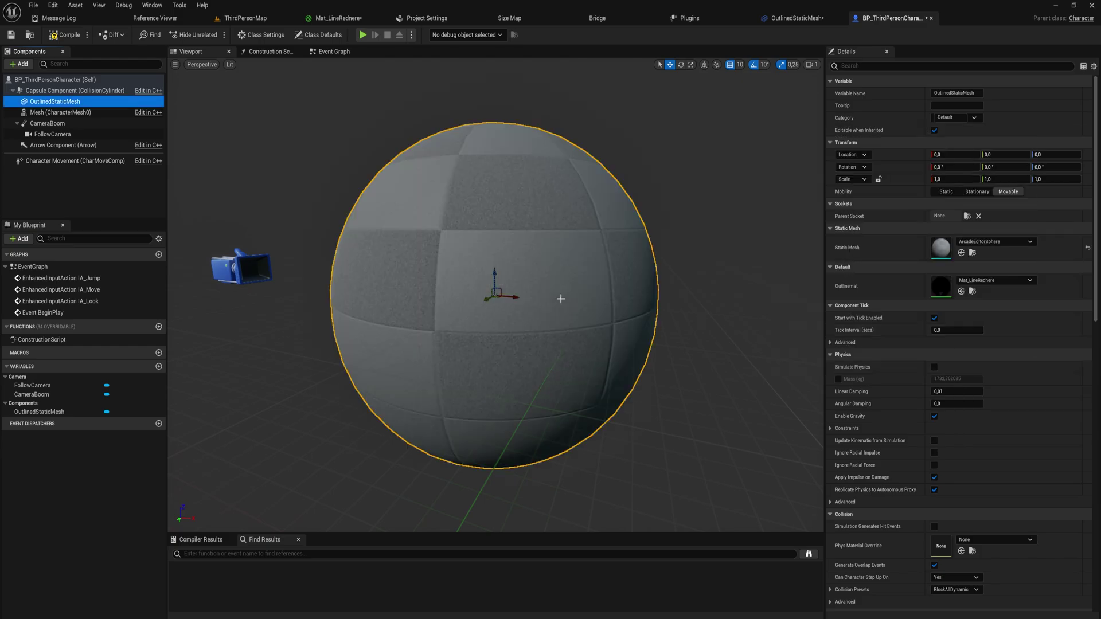
- Move the sphere component to X 210 in front of the character, scale it uniformly to 0.3, and compile the Blueprint
drag(519, 300, 752, 334)
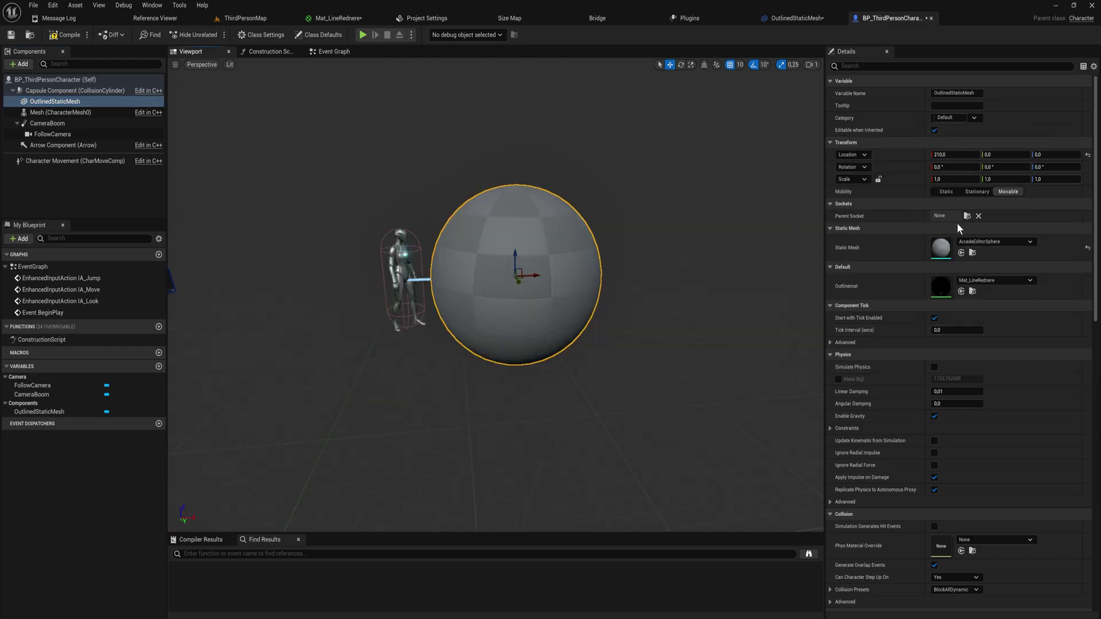
drag(963, 181, 905, 180)
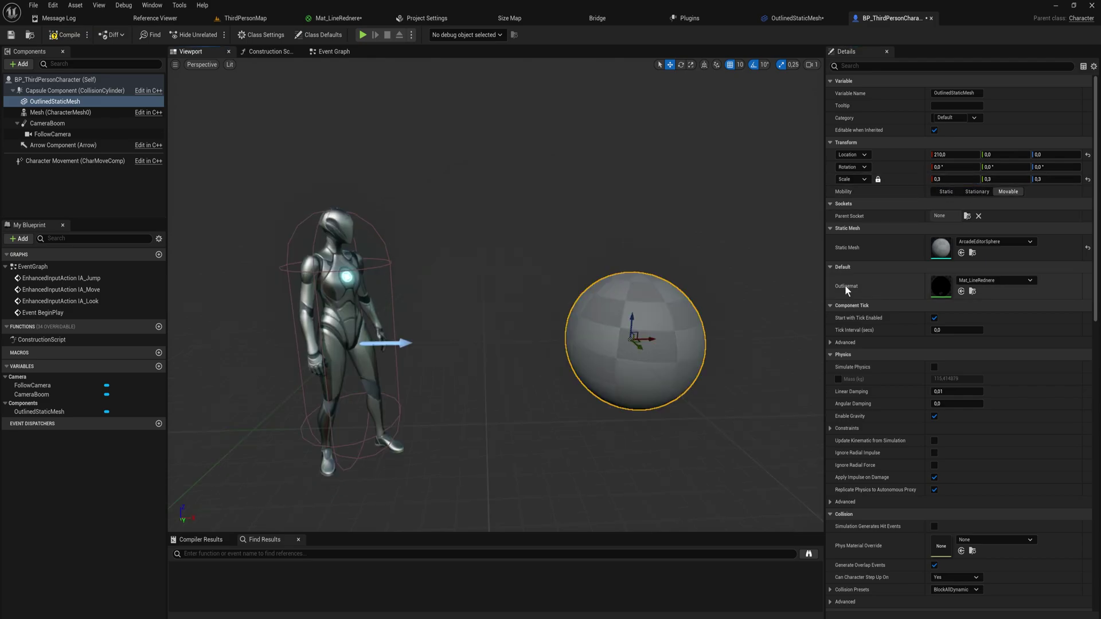
scroll(901, 367, down, 1)
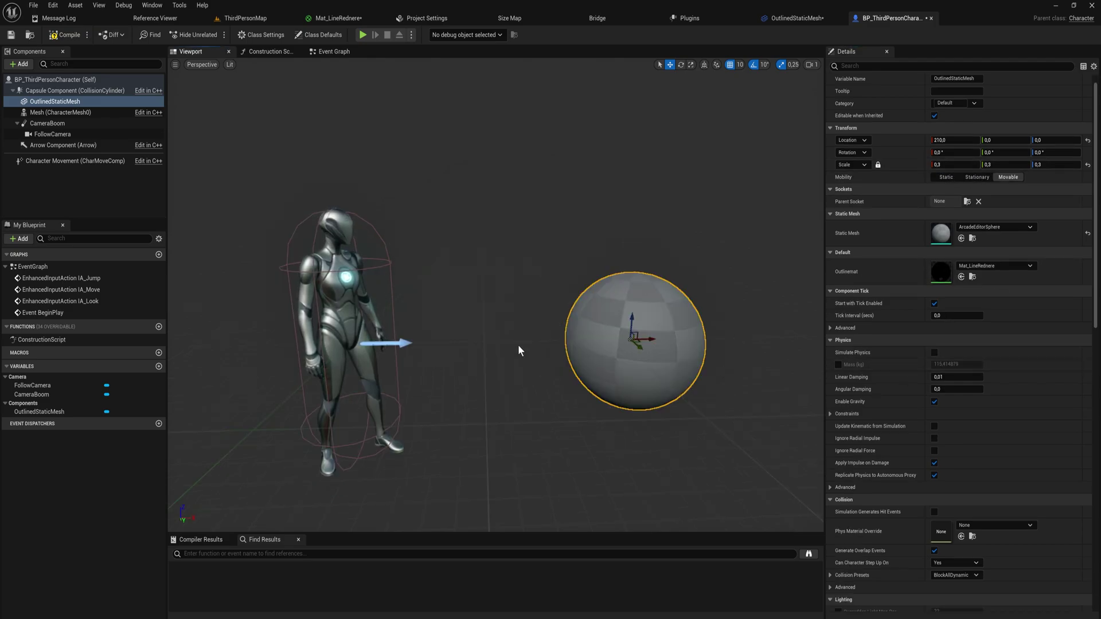
click(67, 35)
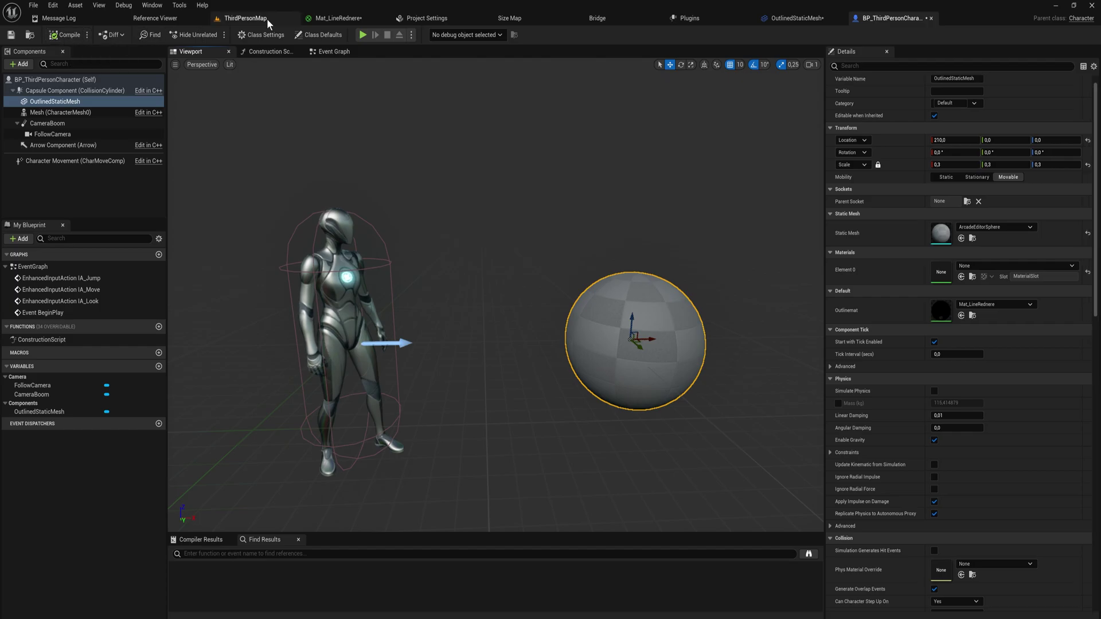
- Play-test ThirdPersonMap, moving the character around to examine the outline on its attached sphere, and end the play session
click(226, 18)
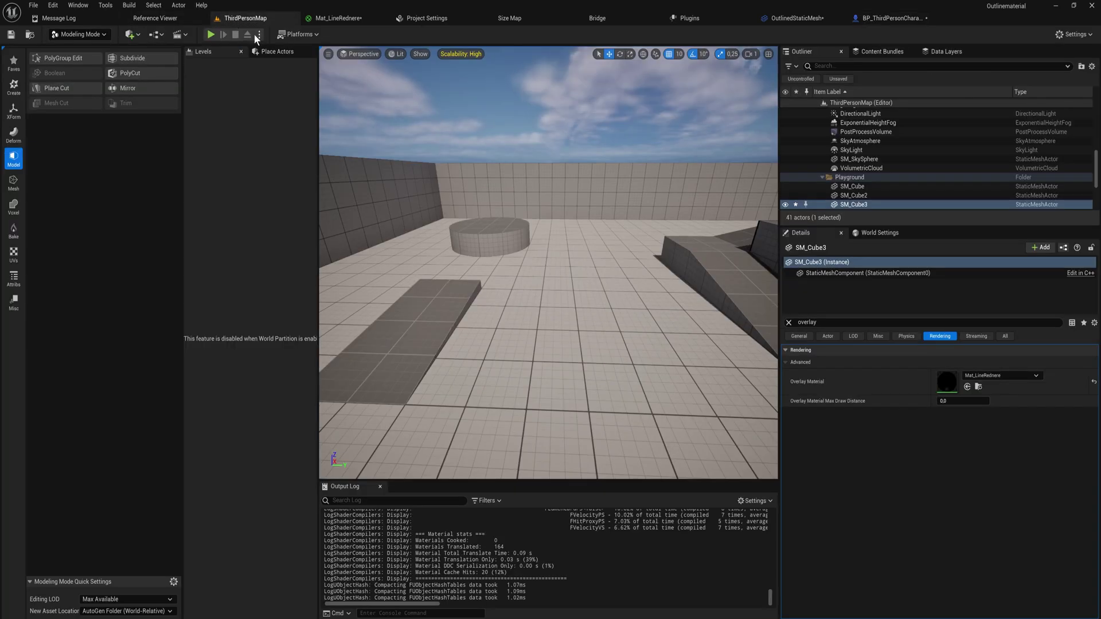
click(217, 34)
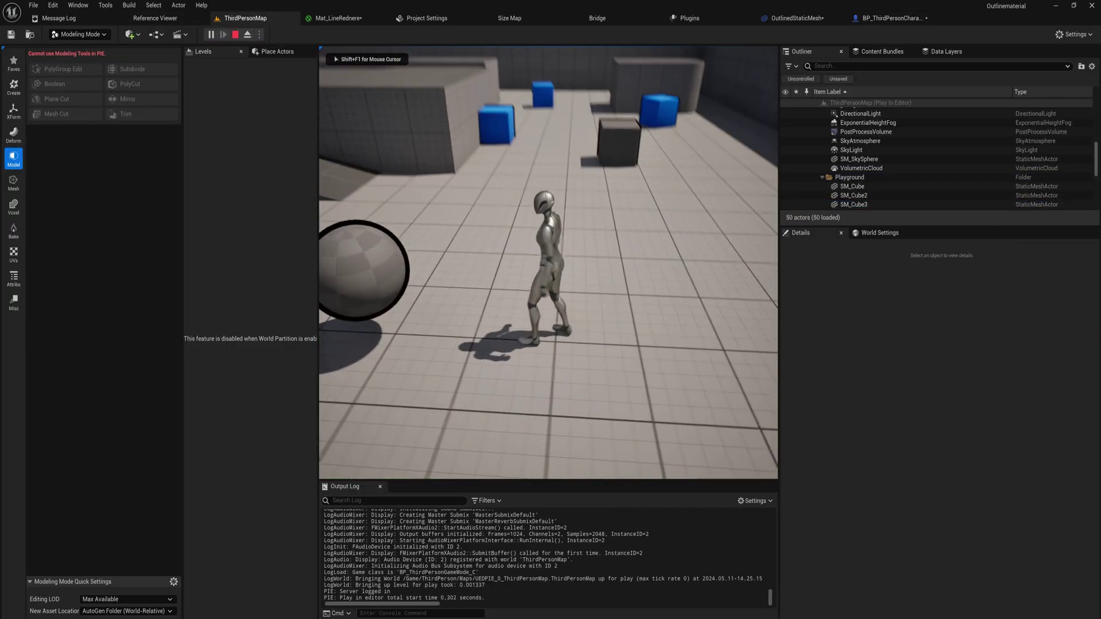
key(a)
key(d)
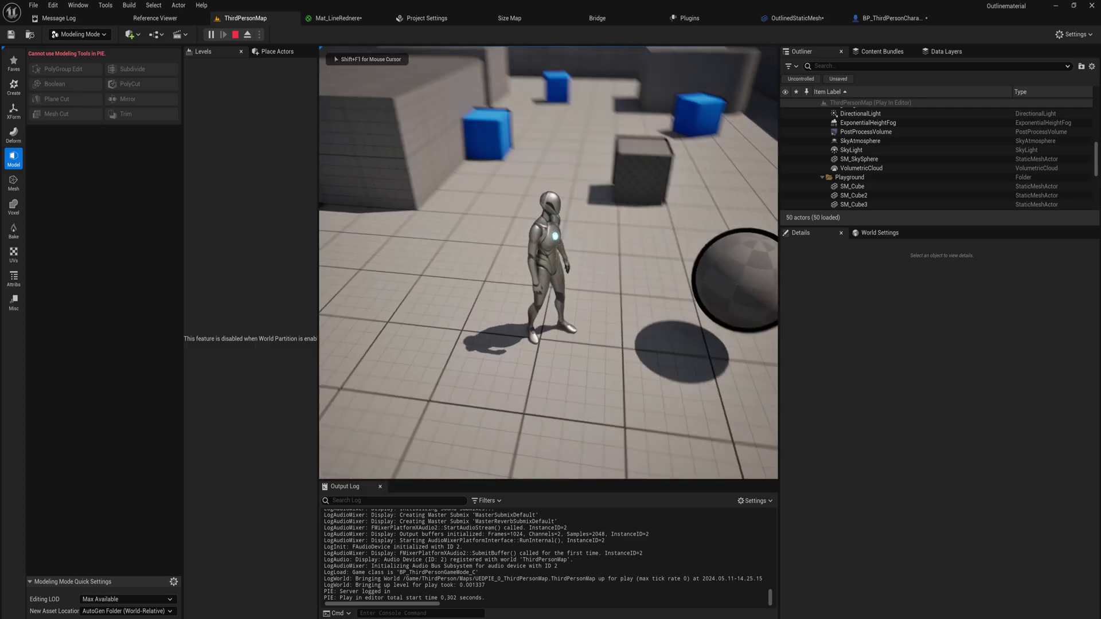
key(w)
key(d)
key(s)
key(a)
key(w)
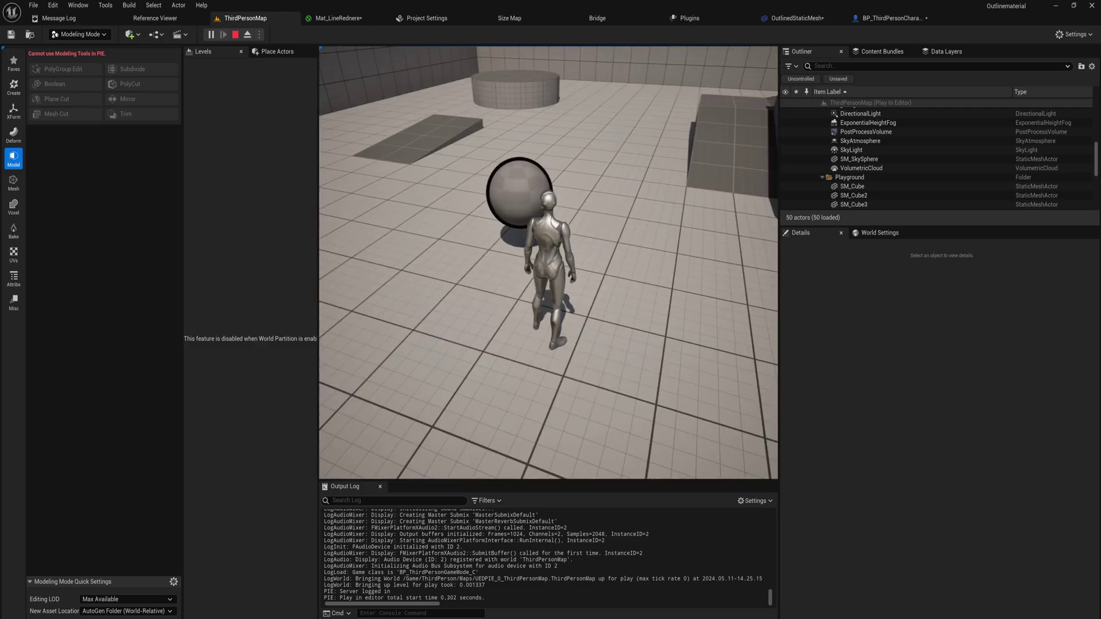
key(Escape)
- Create an Actor Blueprint class named OutlinedStaticMesh in the ThirdPerson Blueprints folder and open it for editing
right_drag(541, 260, 530, 252)
key(s)
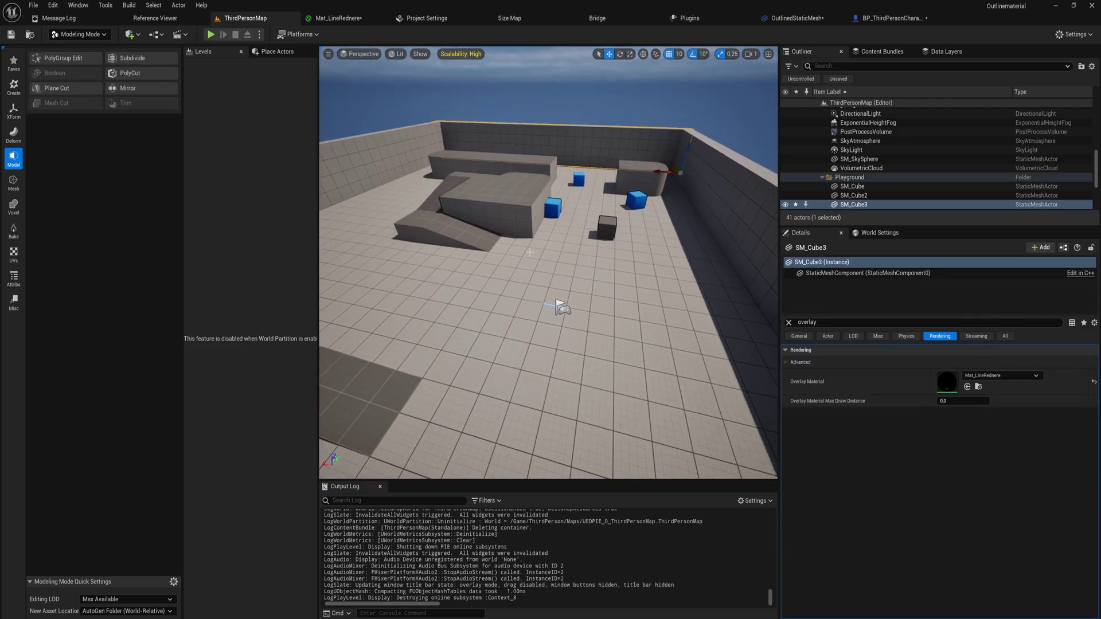
key(ctrl+space)
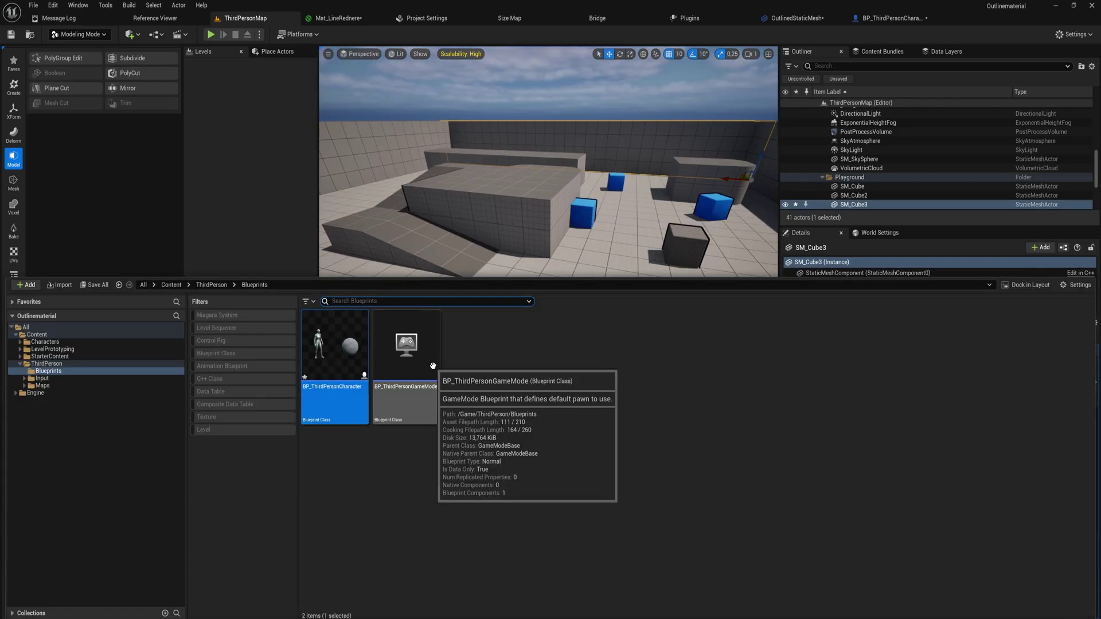
right_click(501, 364)
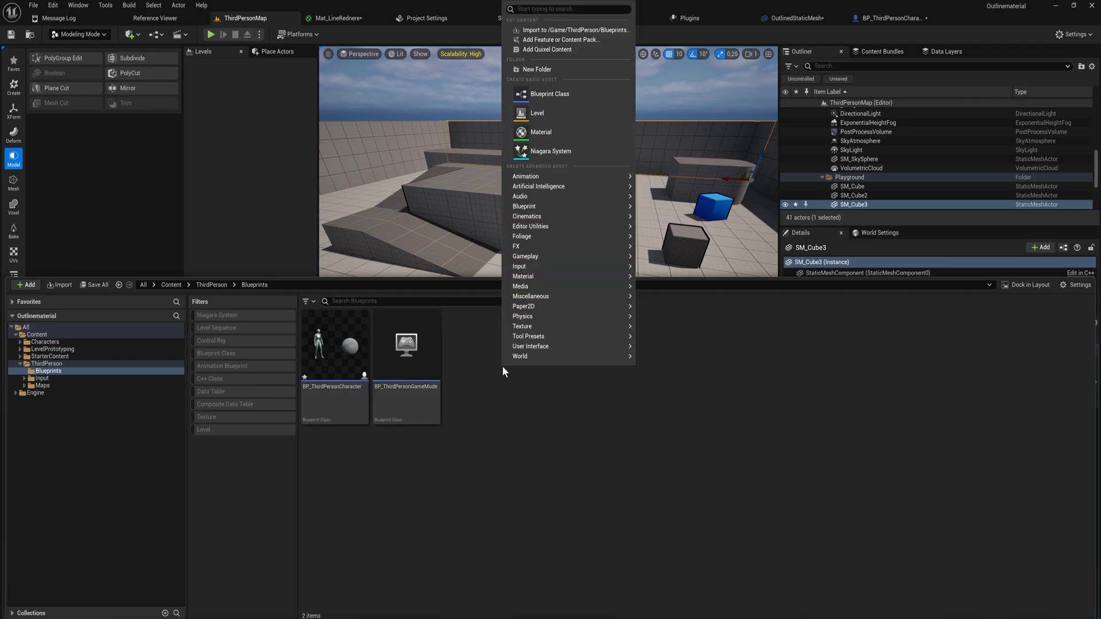
click(571, 93)
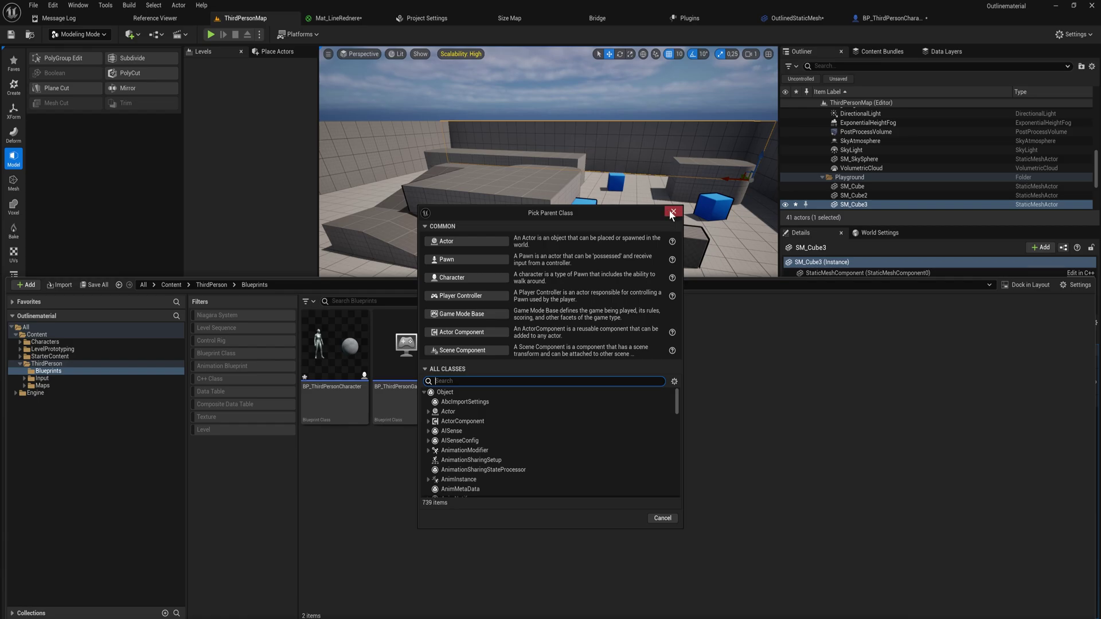
click(493, 244)
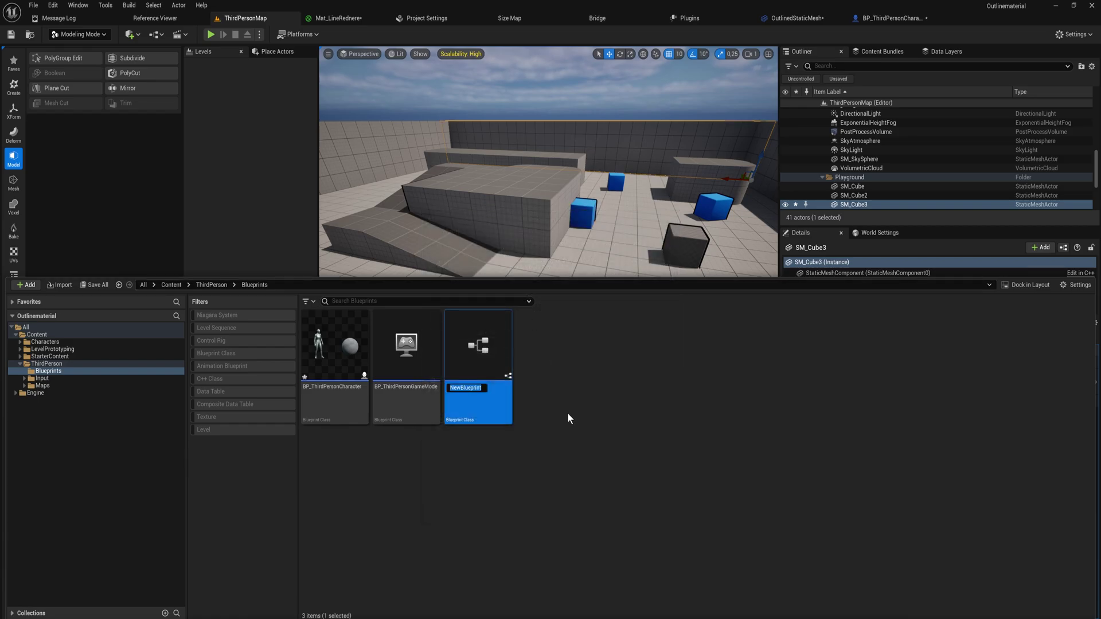
text(OutlinedStaticMesh)
double_click(496, 348)
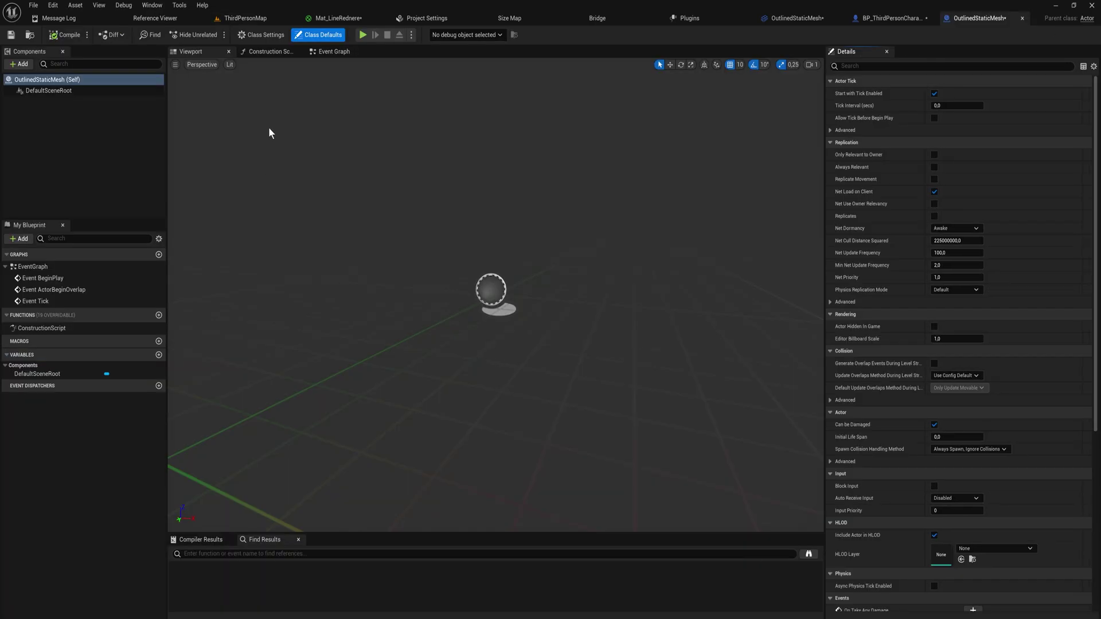
- Add an Outlined Static Mesh component to the new actor Blueprint and assign ArcadeEditorSphere as its static mesh
click(19, 63)
text(Static)
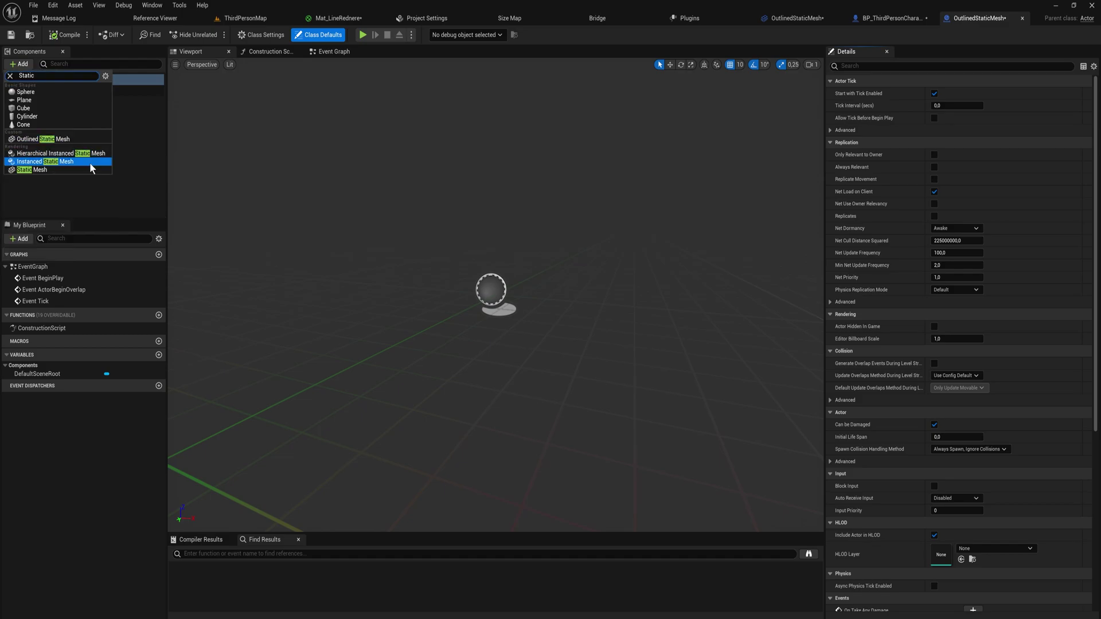
click(52, 139)
click(994, 241)
text(sphe)
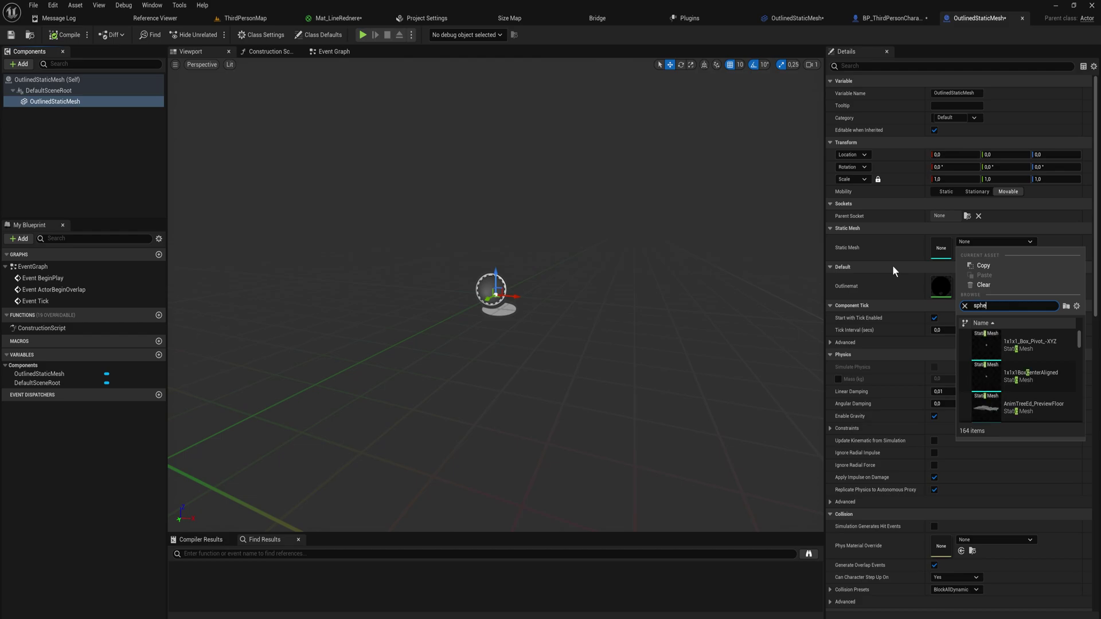
click(1015, 344)
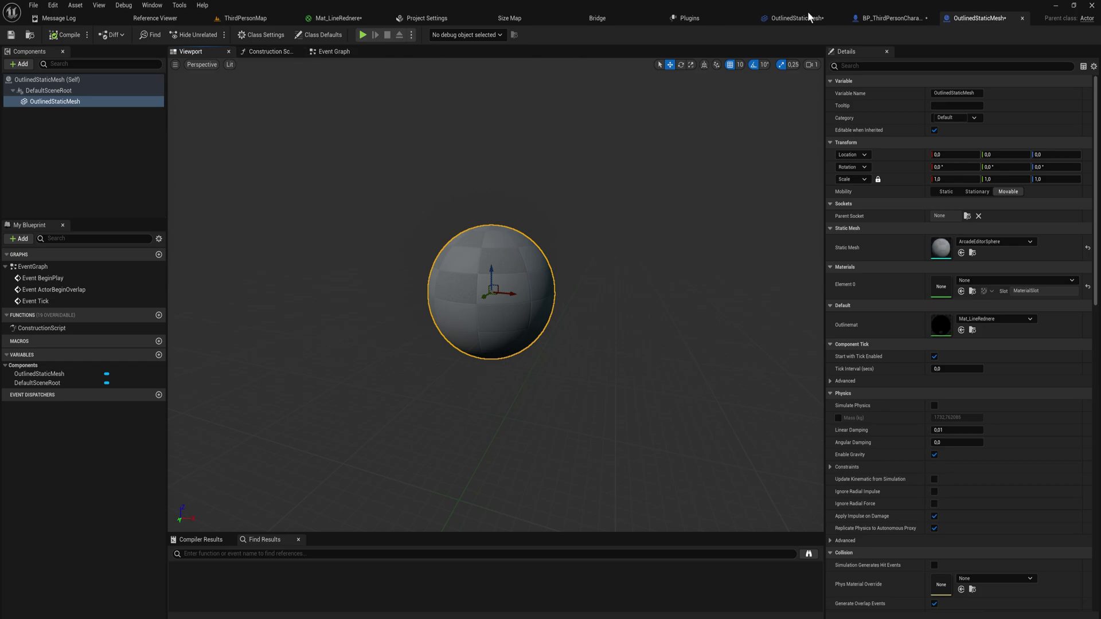
- Add an Outlined Static Mesh reference with a Set Overlay Material node targeting it in the actor's Construction Script
click(797, 18)
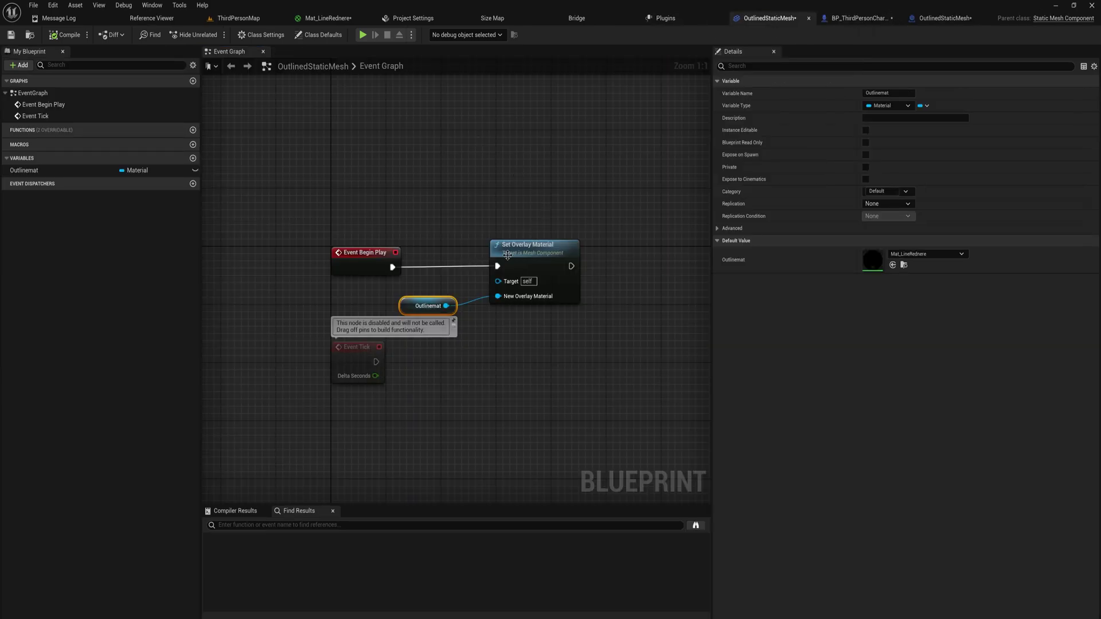
click(939, 20)
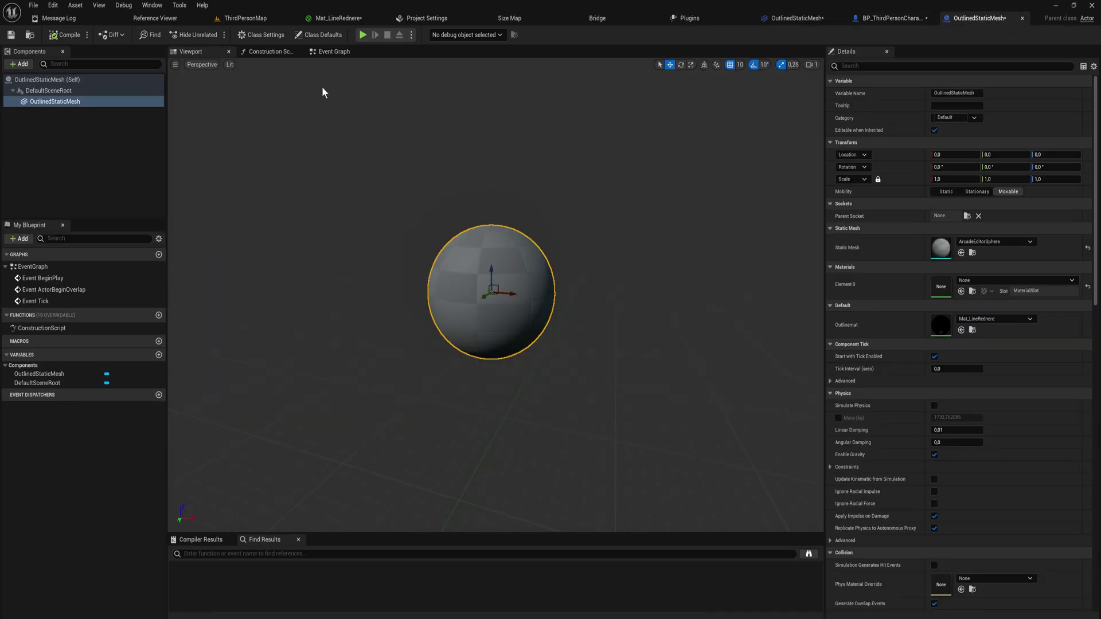
click(270, 52)
drag(57, 105, 600, 267)
text(s)
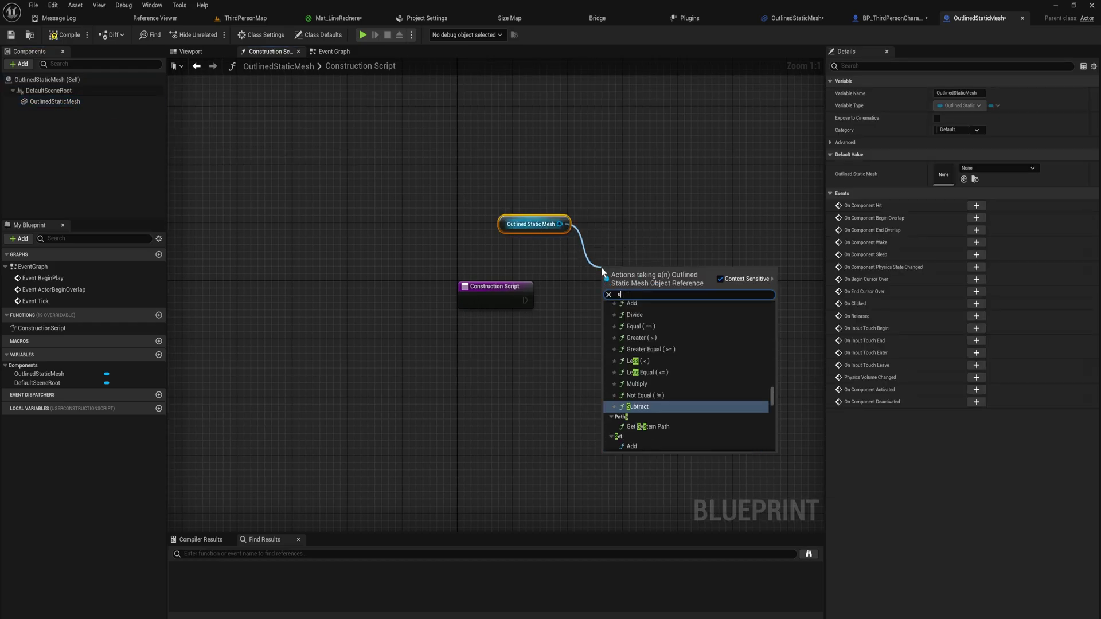
text(et overl)
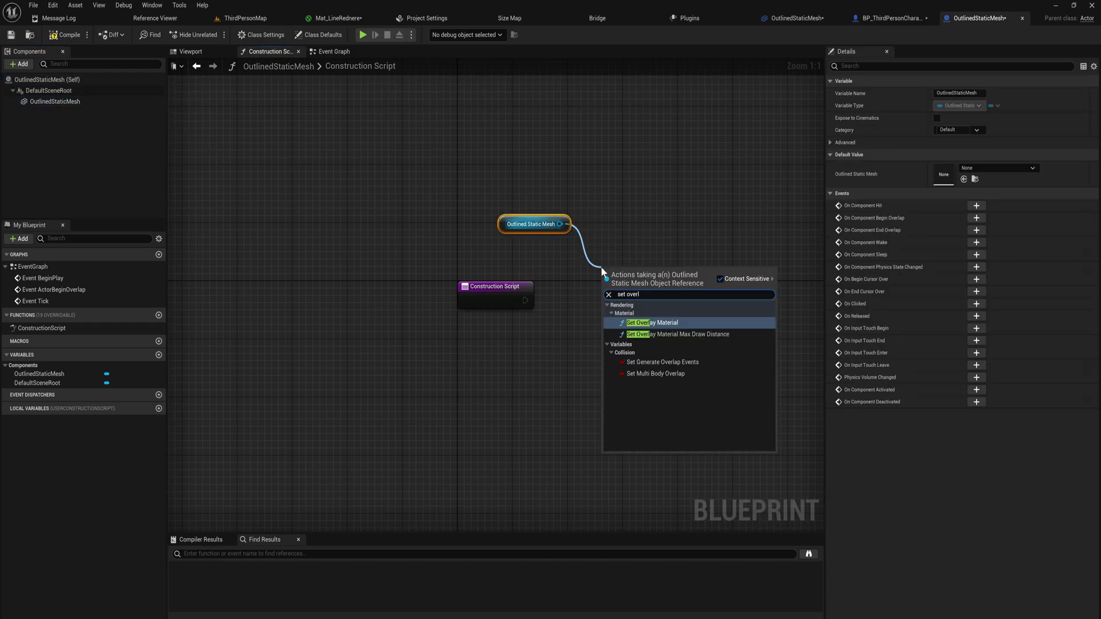
key(Return)
- Get the component's Outlinemat for the New Overlay Material input, connect Construction Script execution to the node, and compile
drag(559, 225, 627, 228)
text(outline)
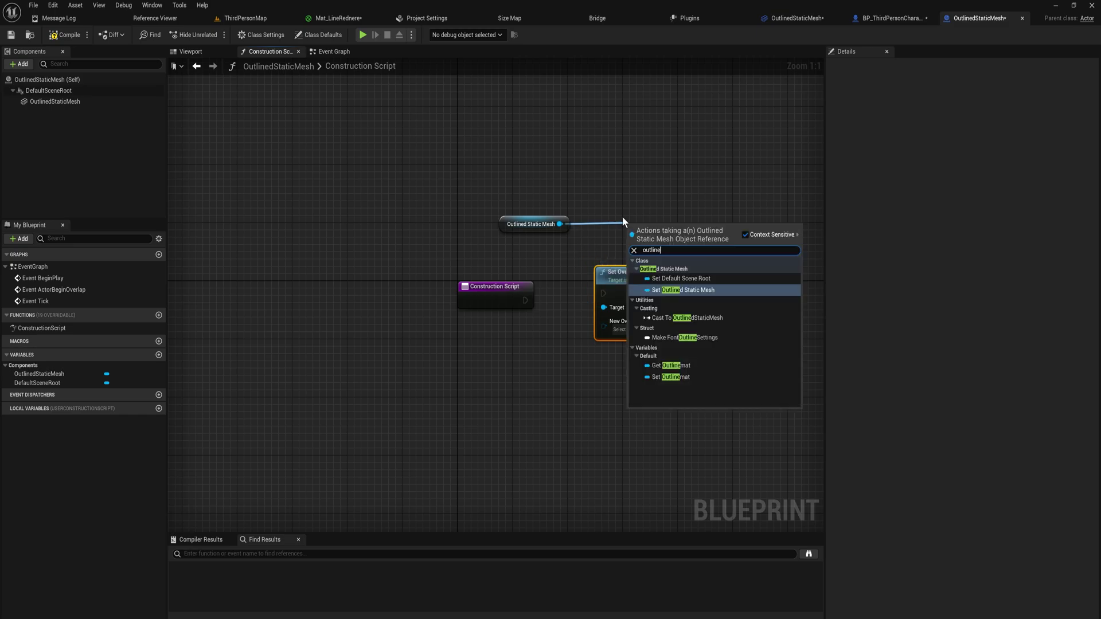
click(682, 366)
drag(603, 293, 525, 301)
click(66, 35)
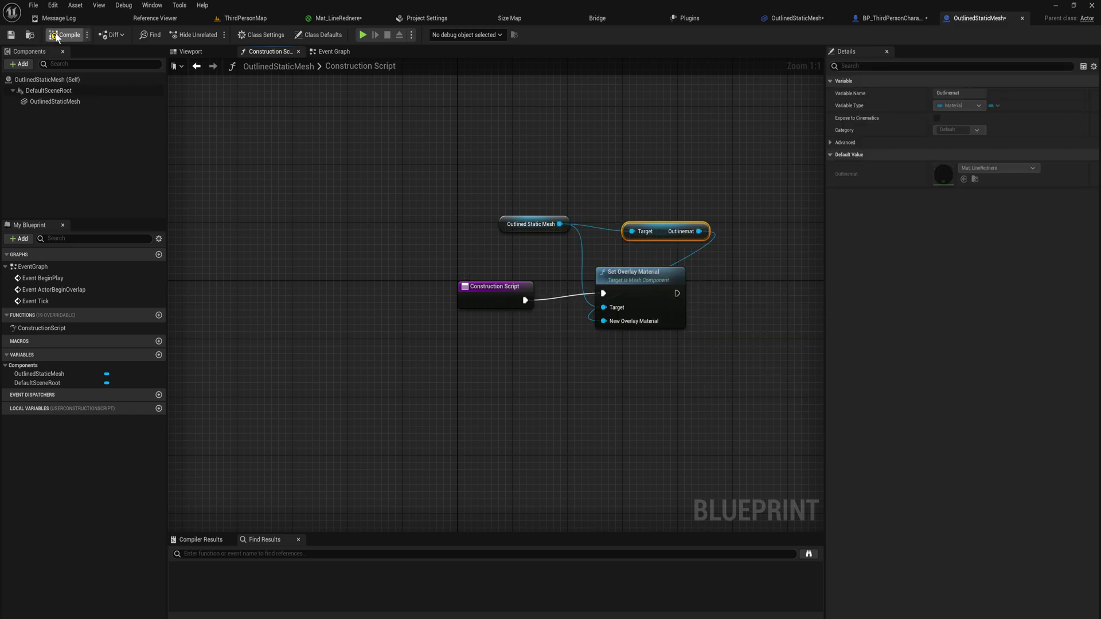
- Try Mat_LineRednere as the Element 0 material of the sphere component and examine the sphere in the viewport
click(194, 52)
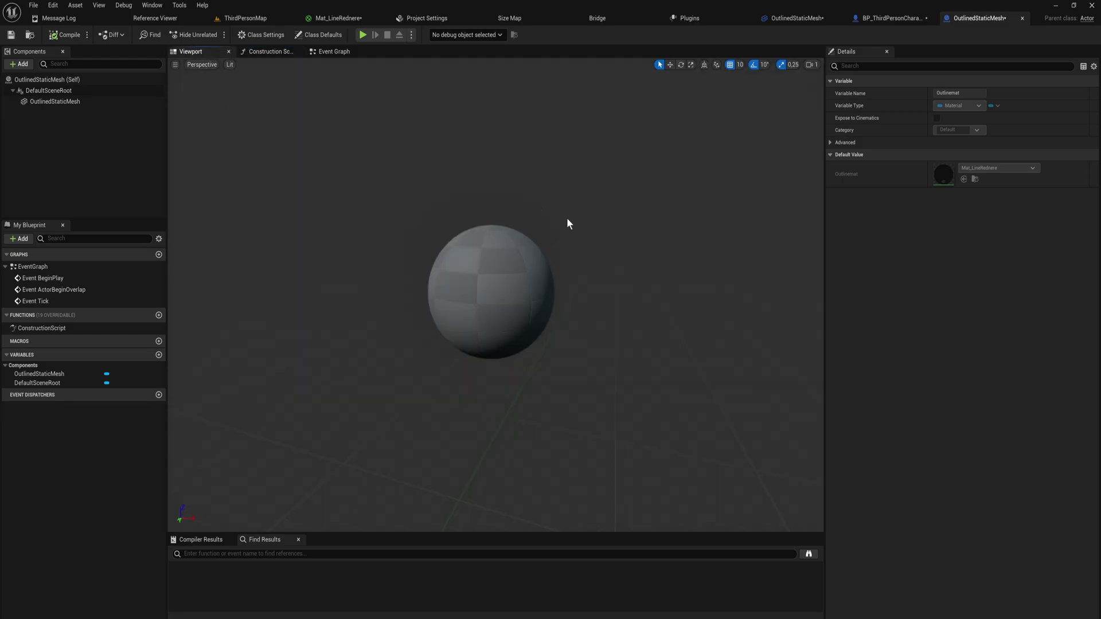
click(471, 256)
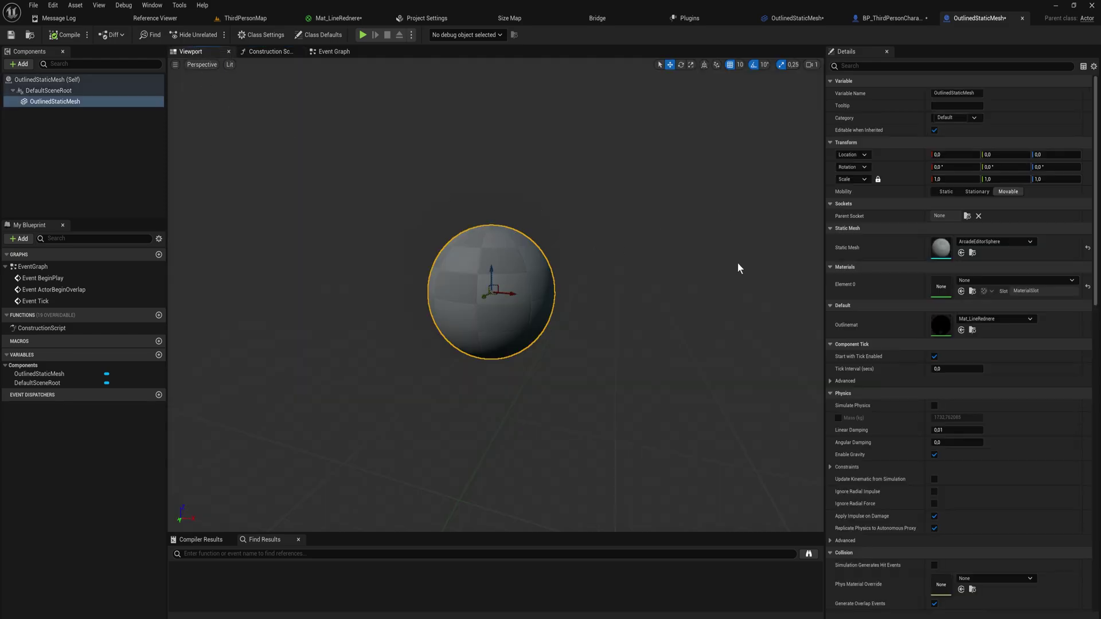
click(940, 289)
text(out)
text(linere)
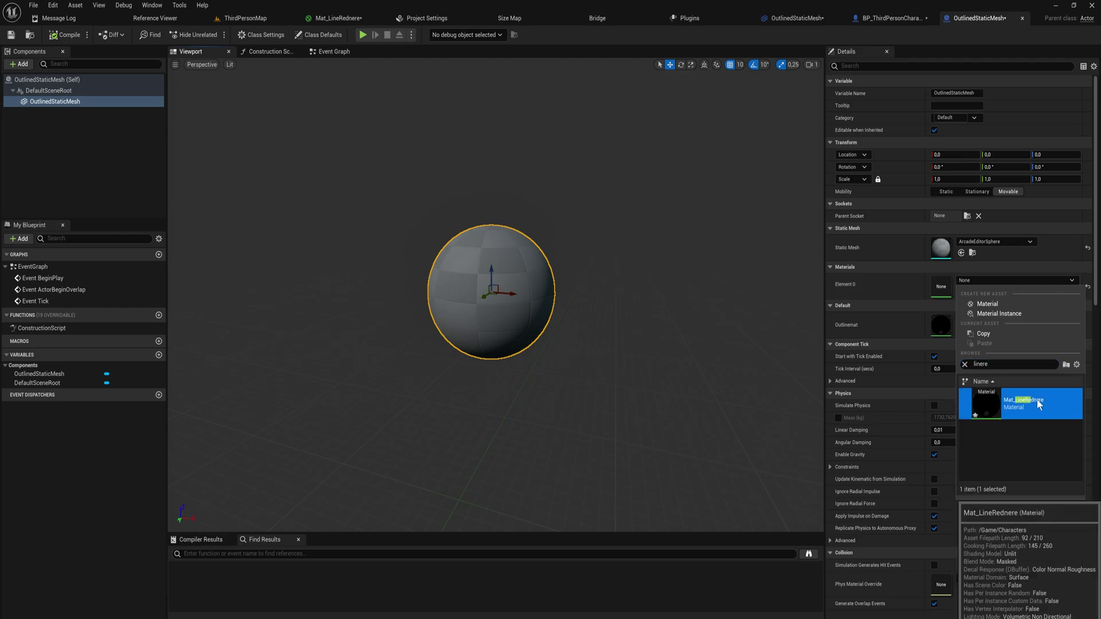
click(1037, 400)
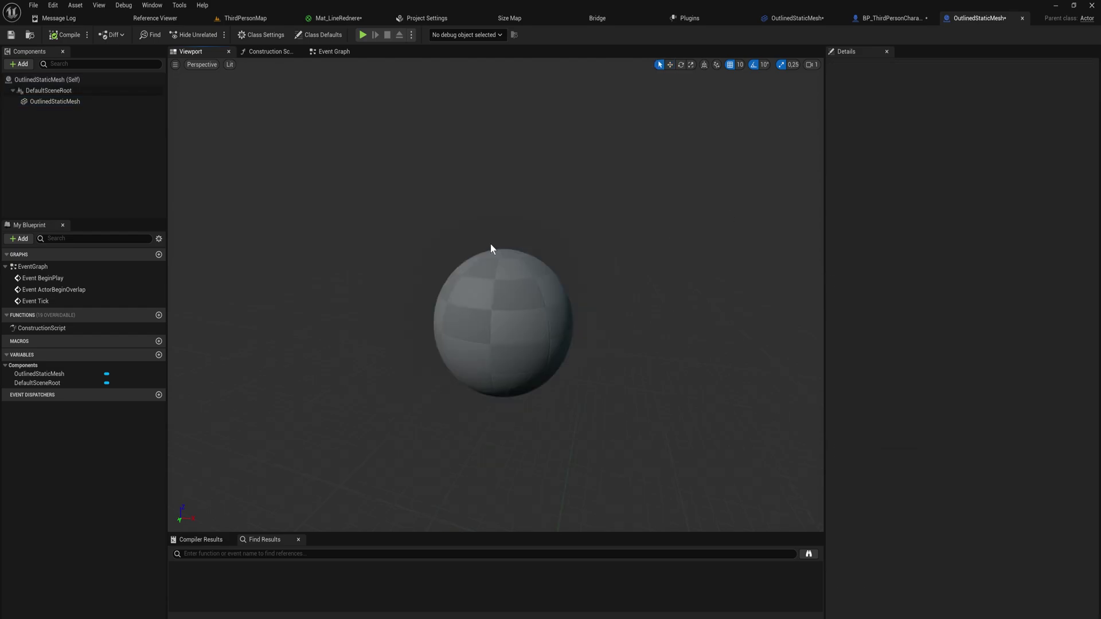
click(494, 264)
mouse_move(493, 266)
right_down()
mouse_move(625, 246)
mouse_move(493, 275)
mouse_move(439, 272)
mouse_move(489, 266)
right_up()
key(s)
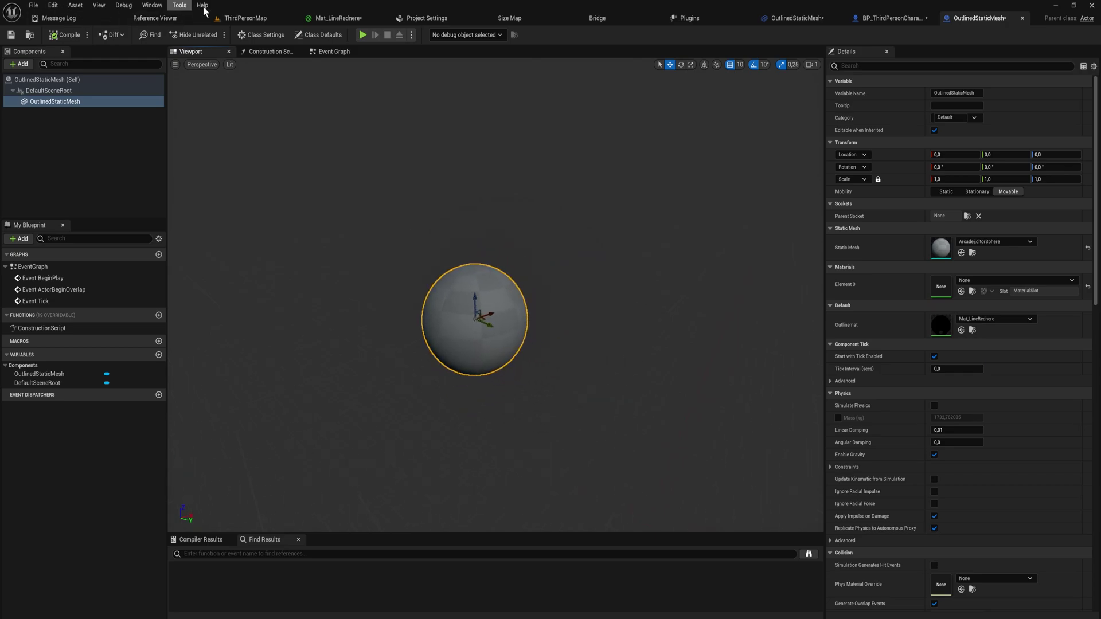
- Place the OutlinedStaticMesh Blueprint in ThirdPersonMap to examine its outline from several angles, and delete the placed actor
click(236, 19)
key(ctrl+space)
drag(483, 362, 520, 303)
key(f)
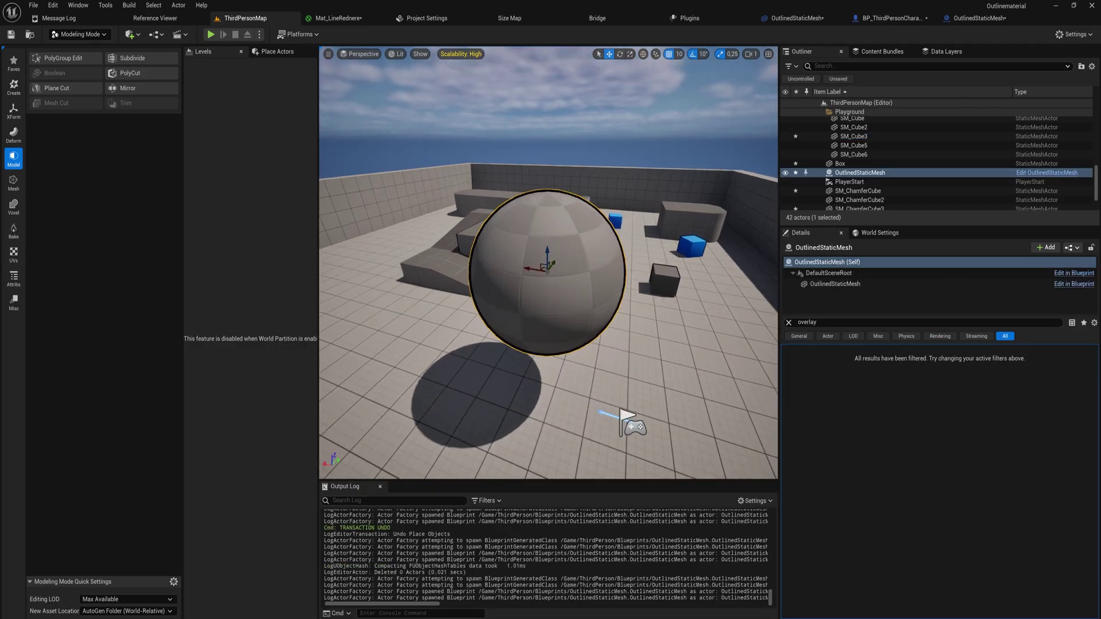
right_drag(548, 287, 636, 319)
scroll(523, 197, down, 4)
scroll(523, 196, up, 2)
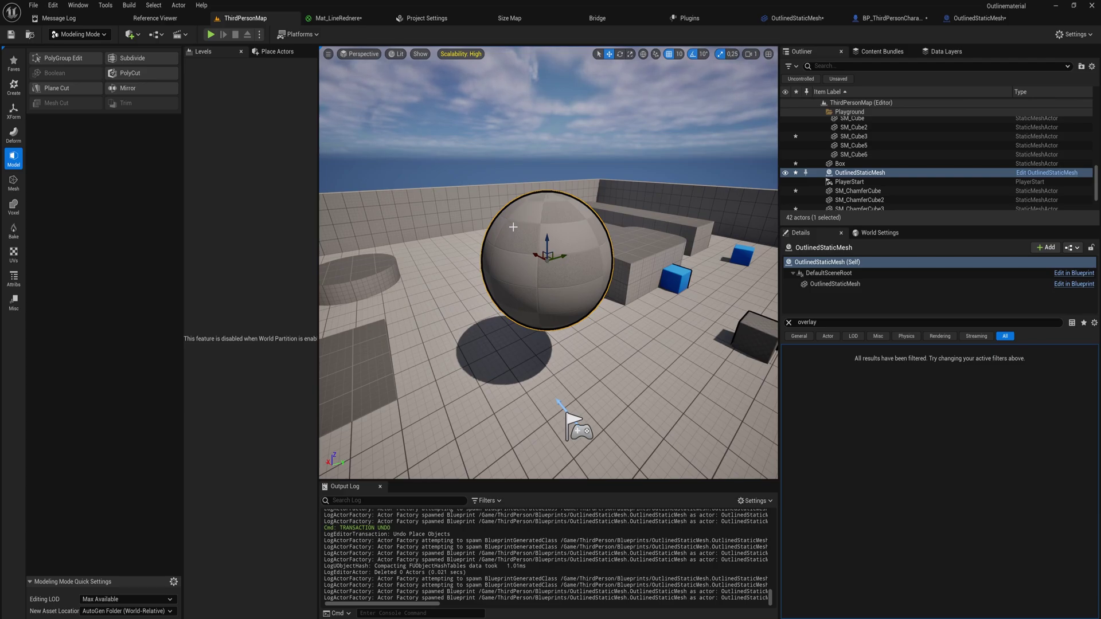
right_drag(520, 236, 563, 266)
key(ctrl+space)
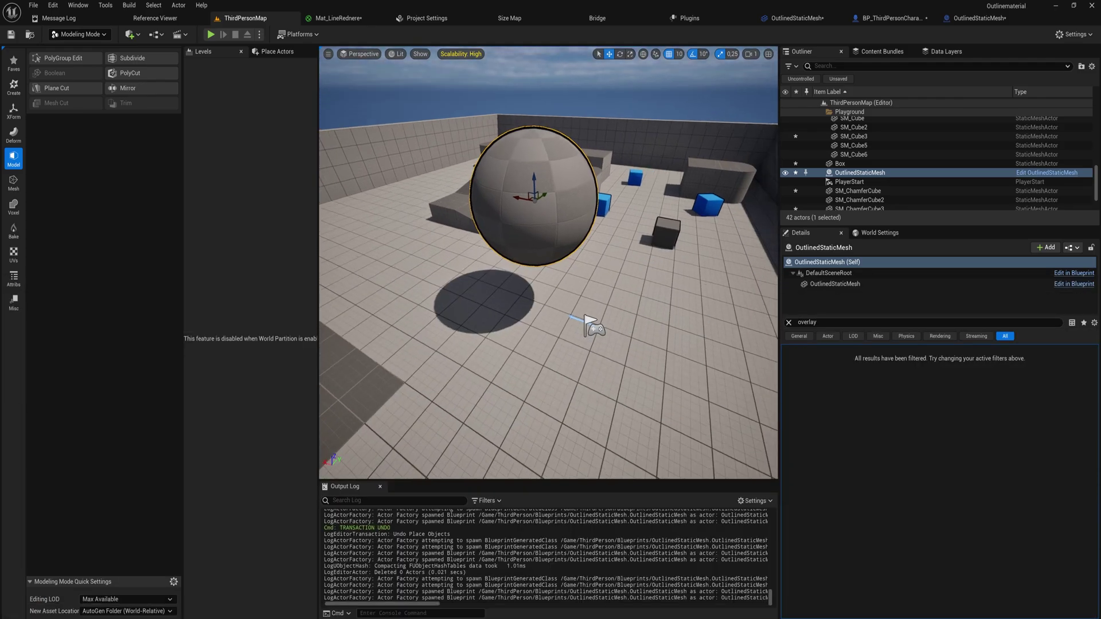
key(Delete)
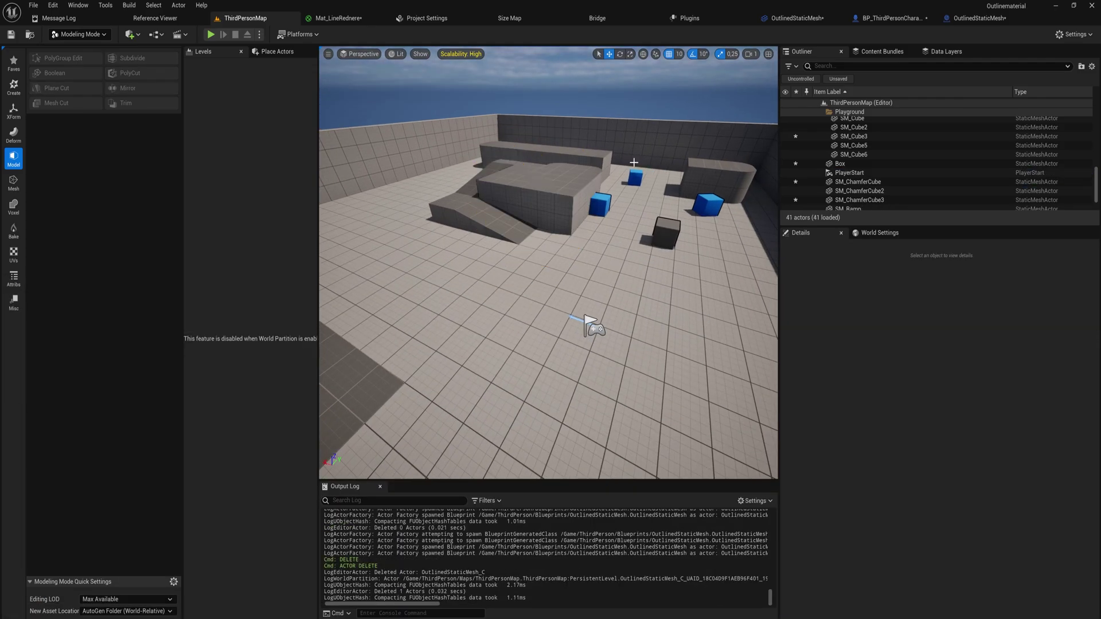
- Replace the Outlined Static Mesh component in BP_ThirdPersonCharacter with a Child Actor component
click(889, 18)
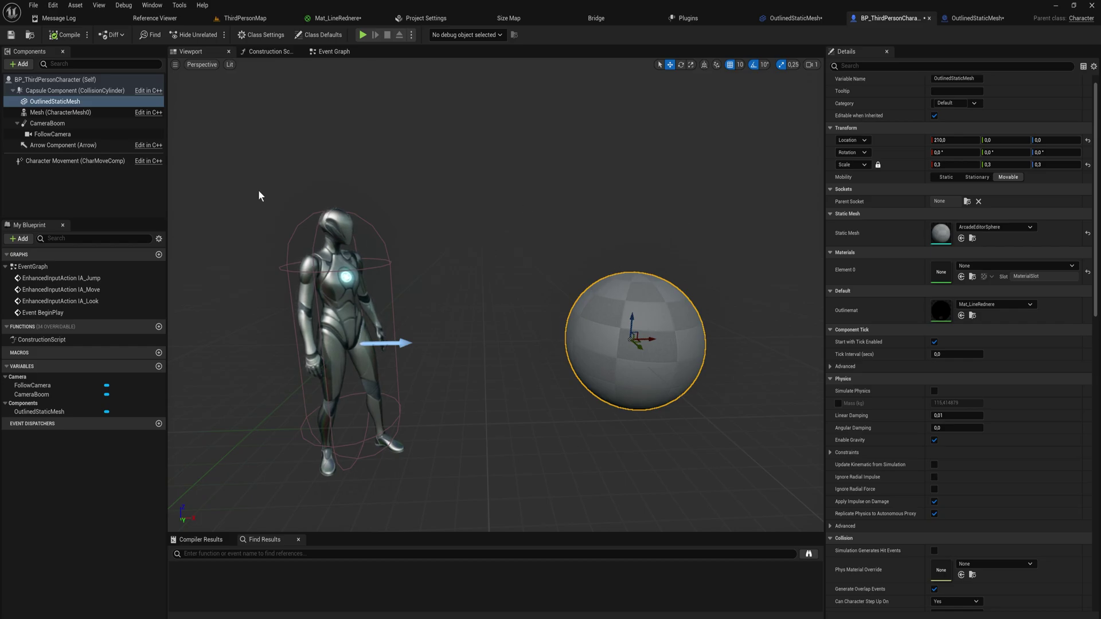
click(112, 103)
key(Delete)
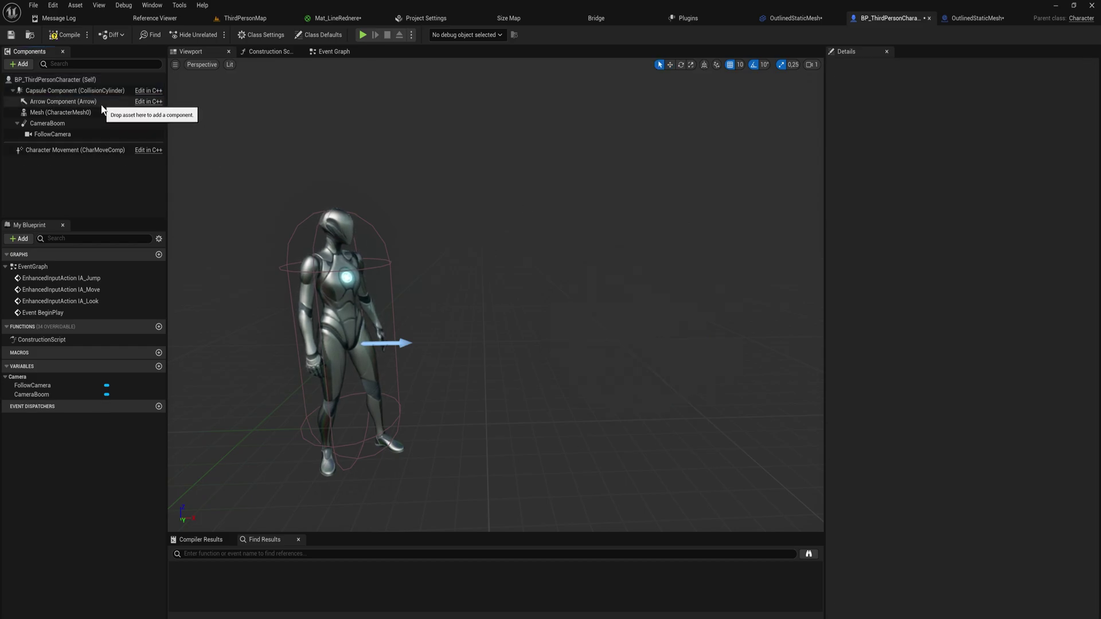
click(20, 63)
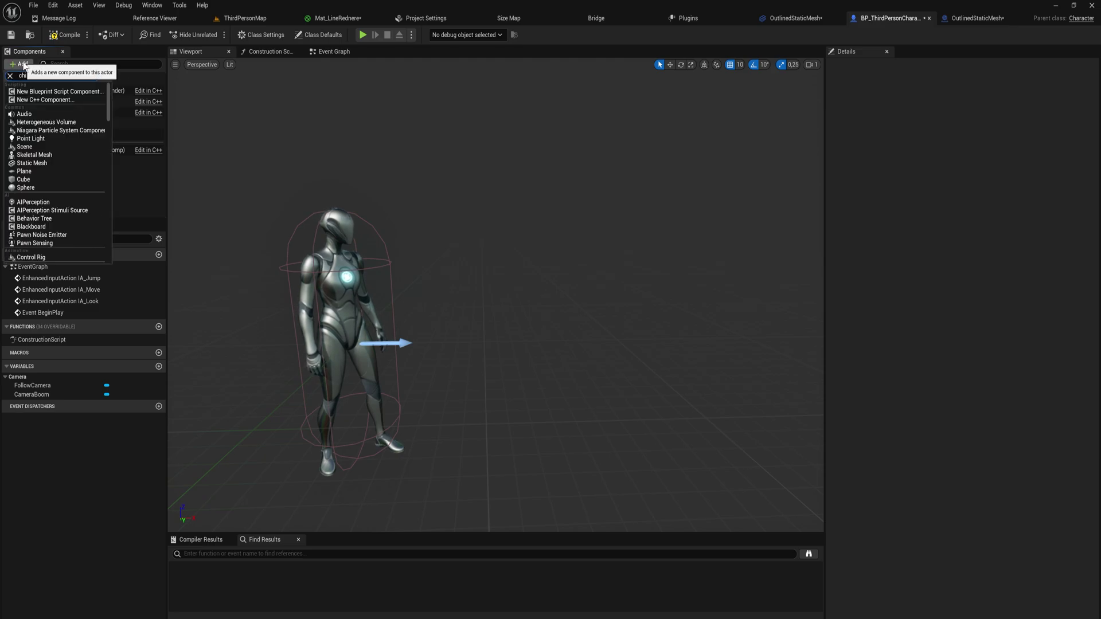
text(childact)
click(54, 93)
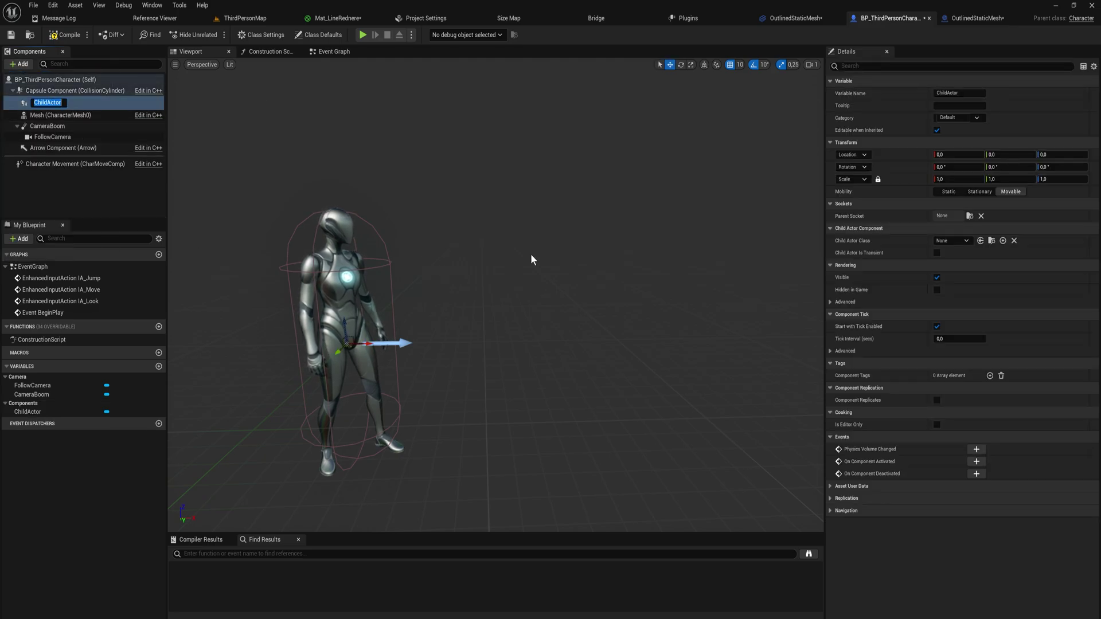
key(Return)
- Set the child actor class to OutlinedStaticMesh, scale it uniformly to 0.3, and move it to X 210
click(956, 241)
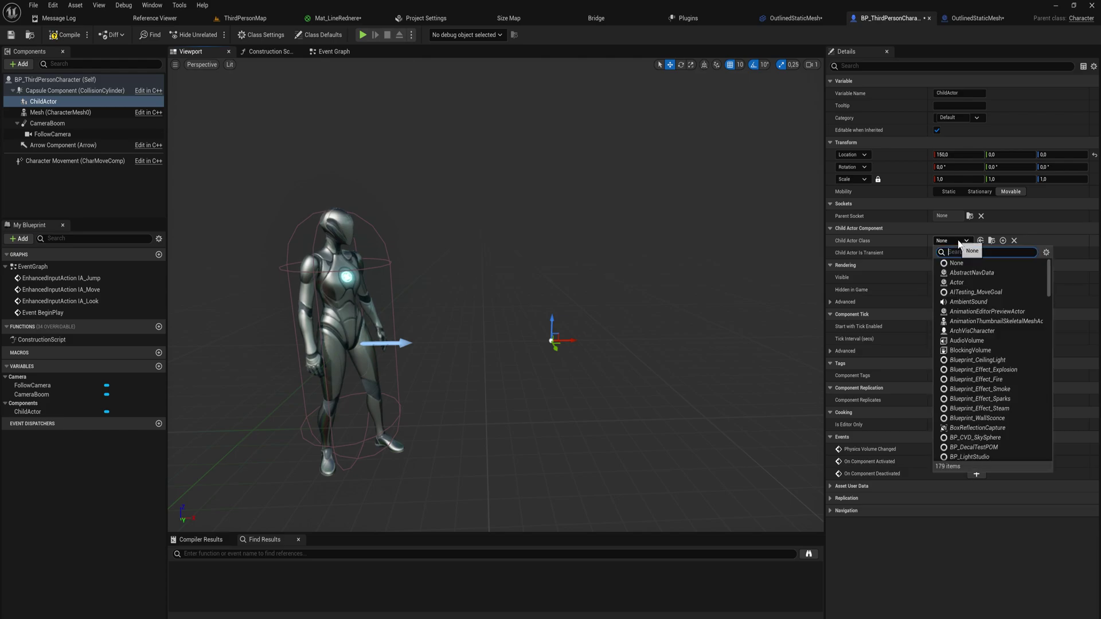
text(stati)
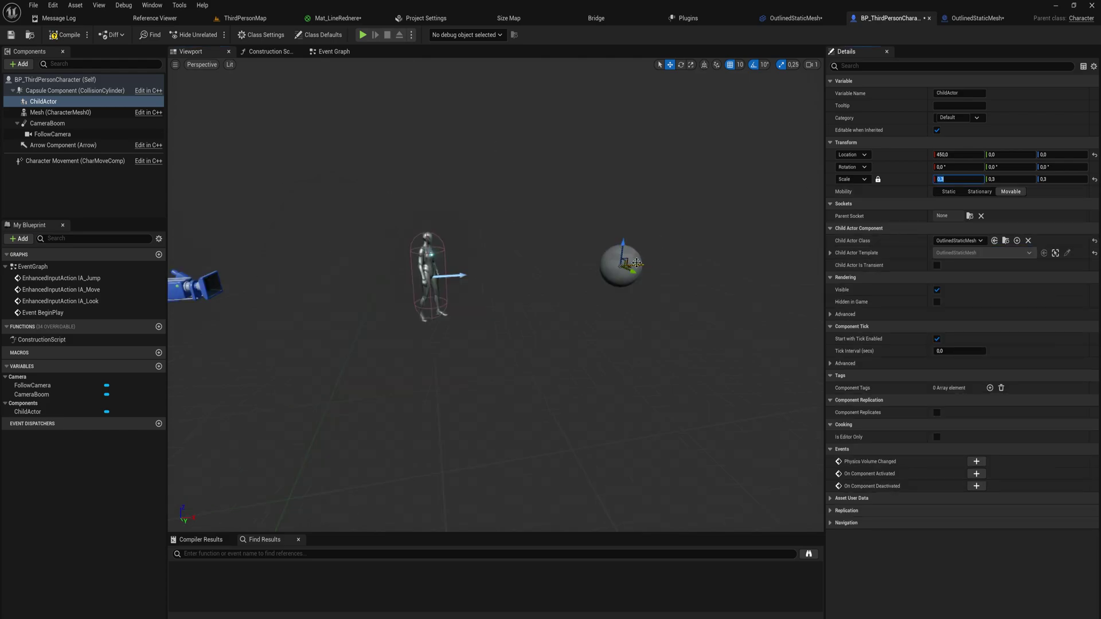
drag(637, 264, 539, 269)
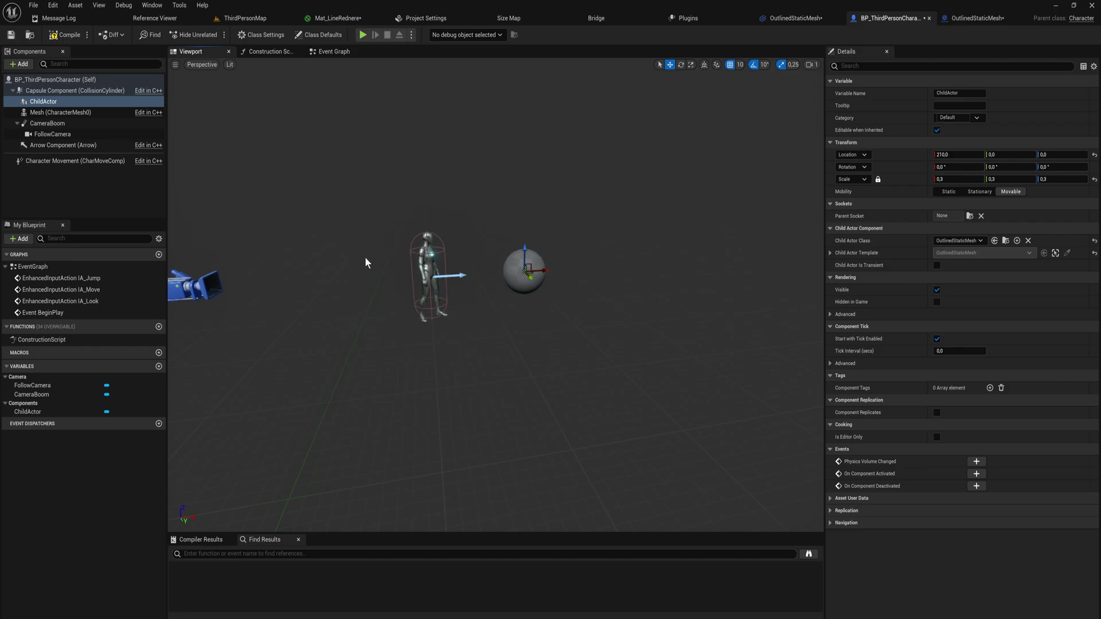
- Play-test ThirdPersonMap, moving the character around to examine the outline on the attached sphere, and end the session
click(243, 18)
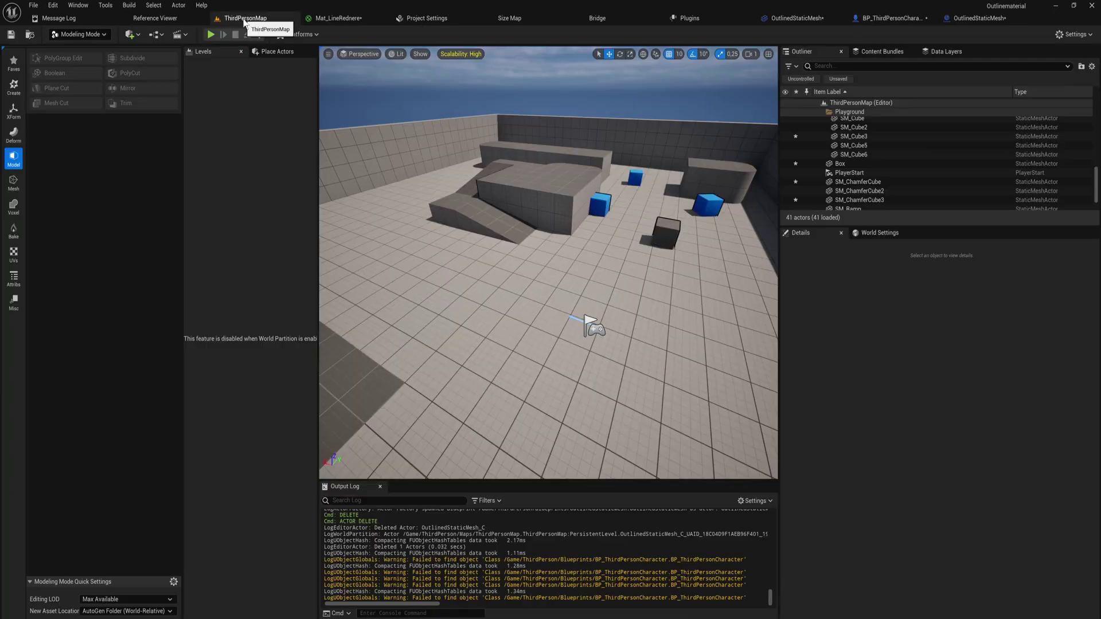
click(211, 34)
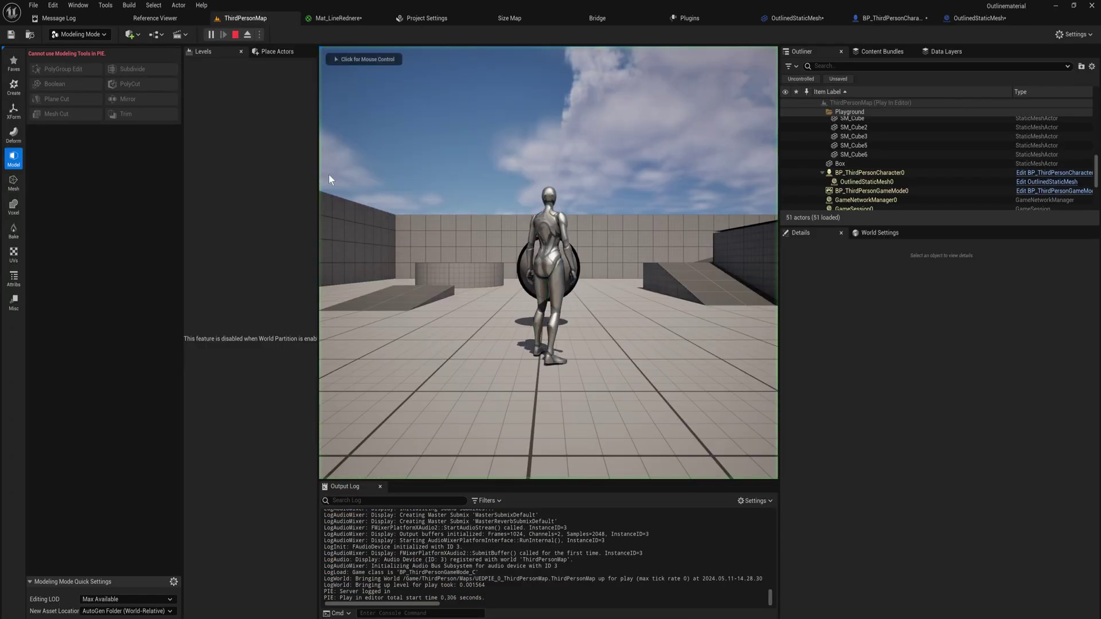
key(w)
key(a)
key(d)
key(Escape)
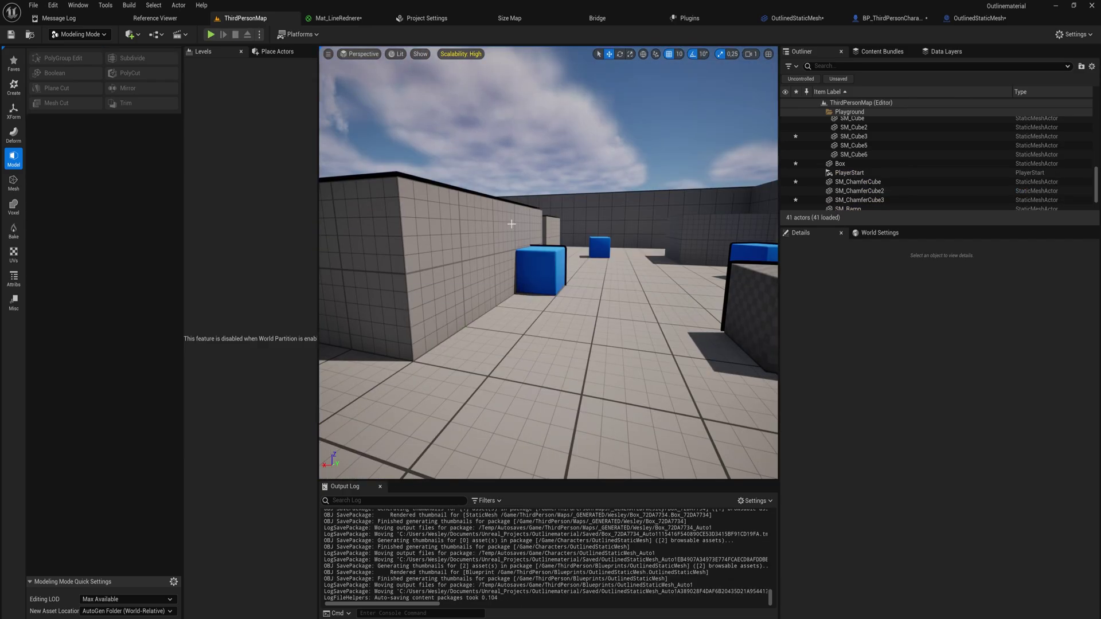
key(s)
mouse_move(522, 228)
right_down()
mouse_move(509, 241)
mouse_move(522, 229)
right_up()
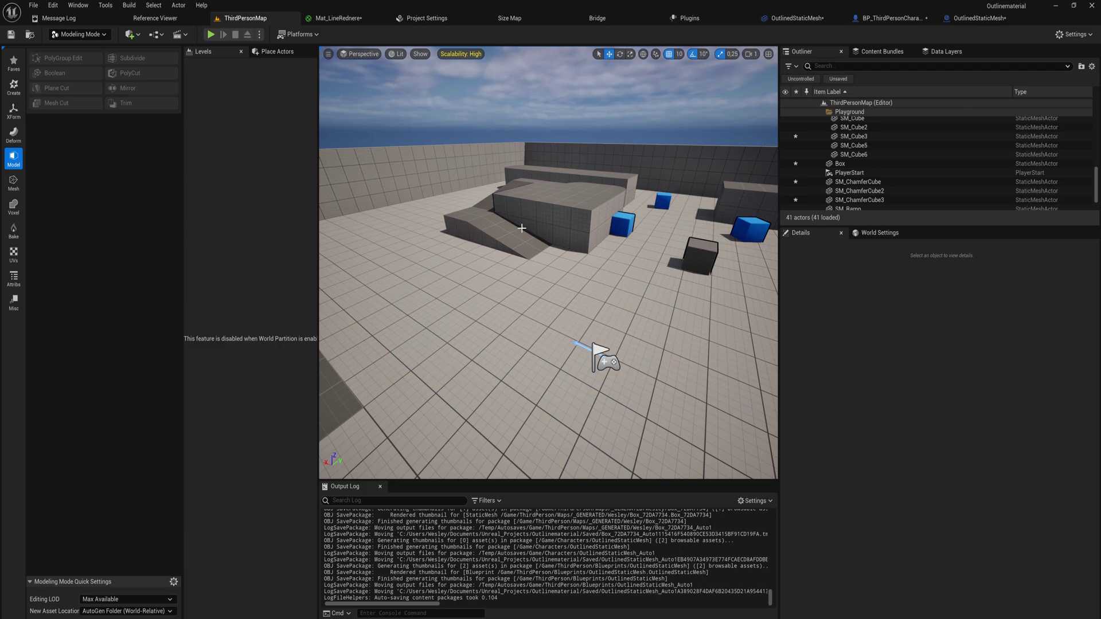
- Delete the Outlinemat and Set Overlay Material nodes from the OutlinedStaticMesh component's event graph and compile the Blueprint
click(757, 18)
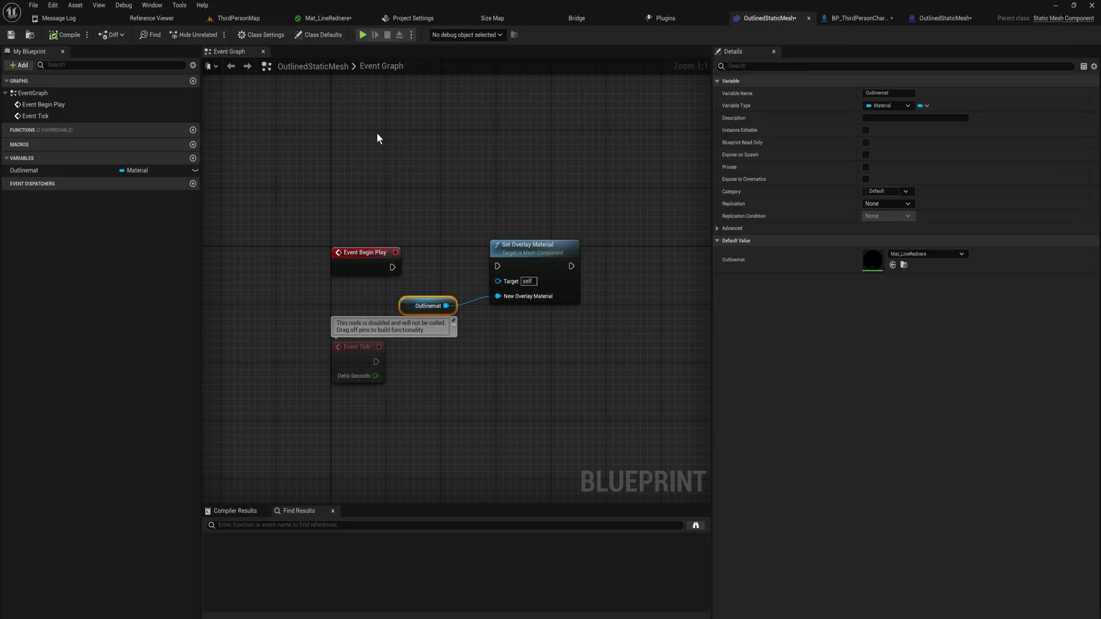
drag(532, 215, 440, 349)
key(Delete)
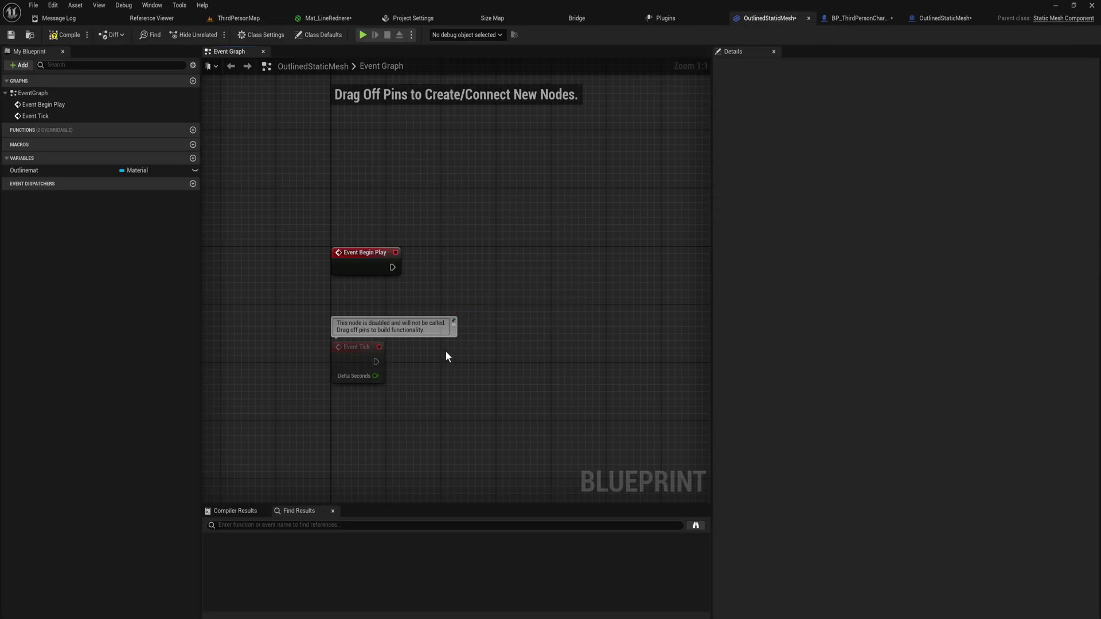
click(65, 35)
- Create a Blueprint class based on SkeletalMeshComponent in the ThirdPerson Blueprints folder and name it OutlineSkeletalMesh
click(859, 19)
scroll(633, 260, up, 6)
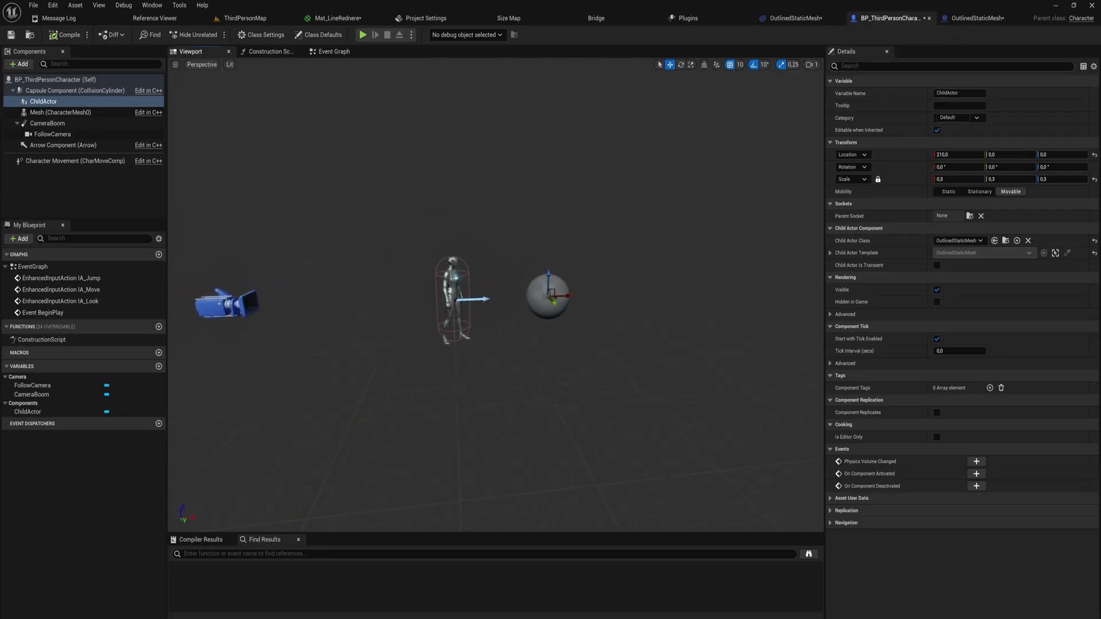
key(ctrl+space)
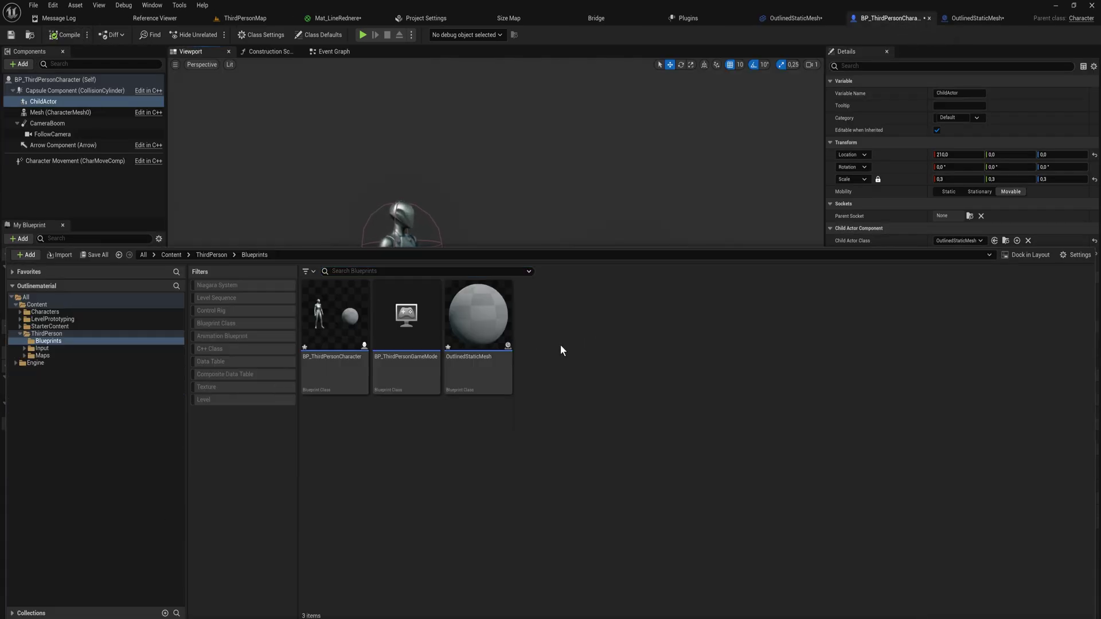
right_click(560, 345)
click(599, 365)
text(skeletal)
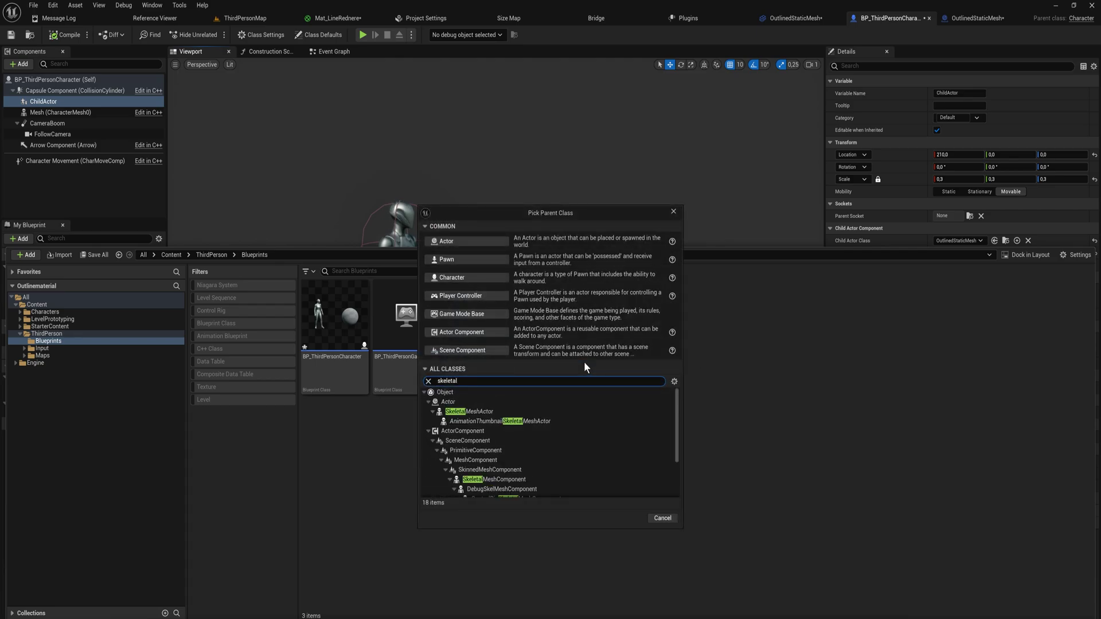
click(530, 482)
scroll(532, 487, down, 2)
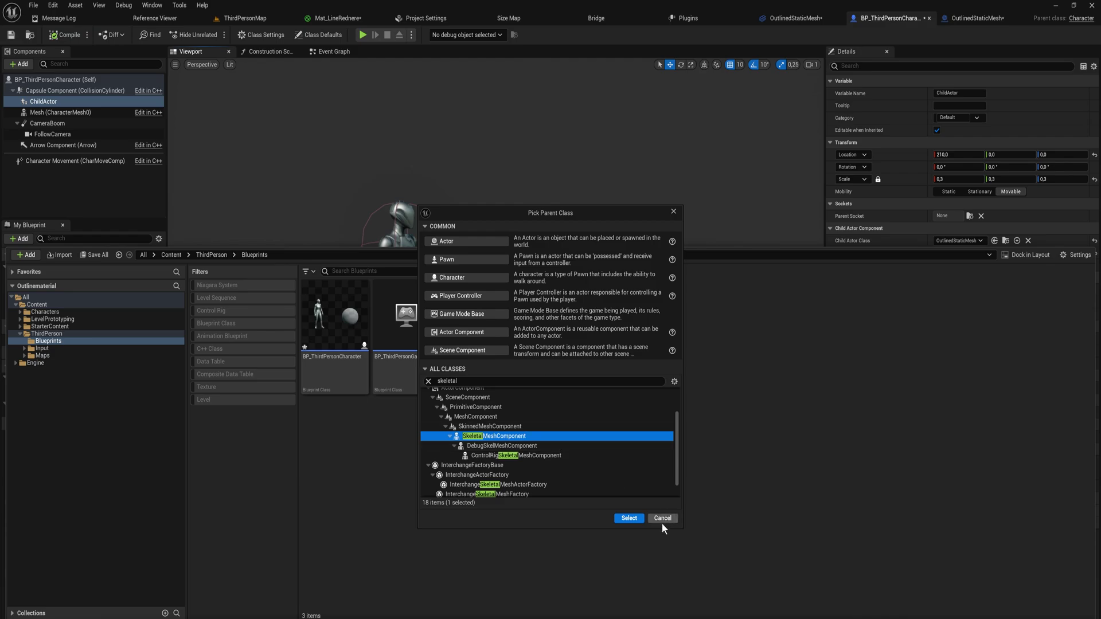
click(628, 518)
text(OutlineSkeletalMesh)
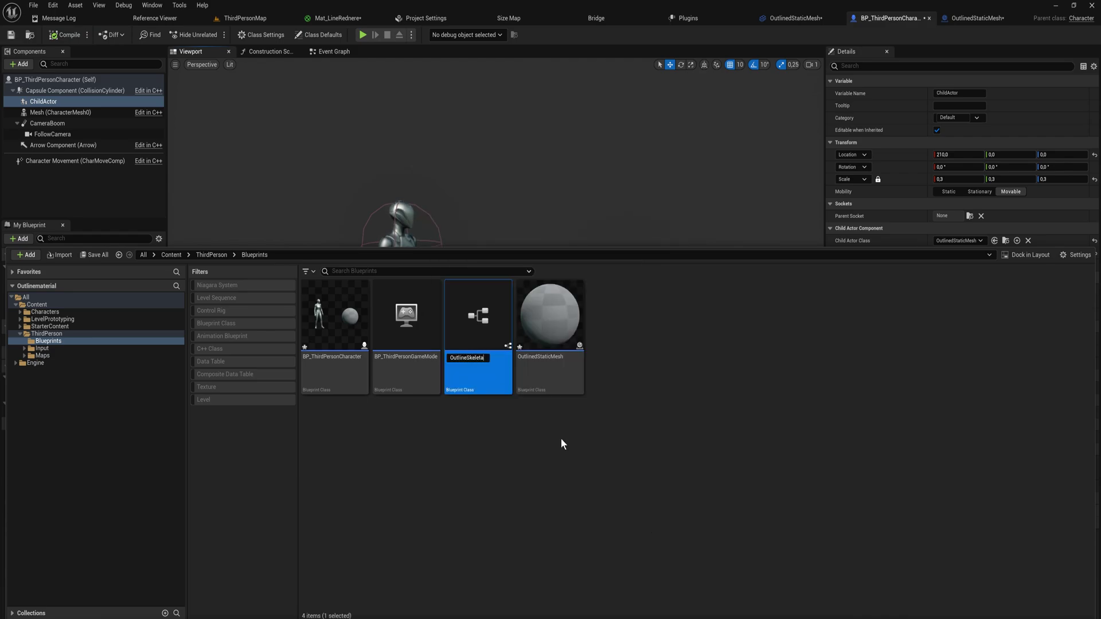
key(Return)
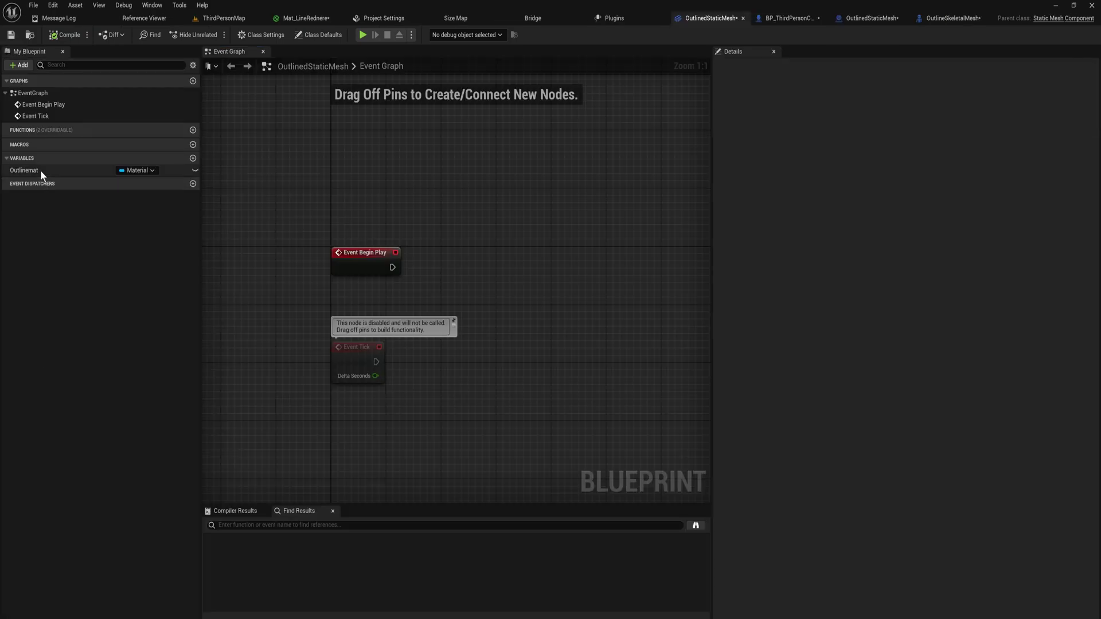
- Copy the Outlinemat variable from the OutlinedStaticMesh component Blueprint into OutlineSkeletalMesh
click(42, 171)
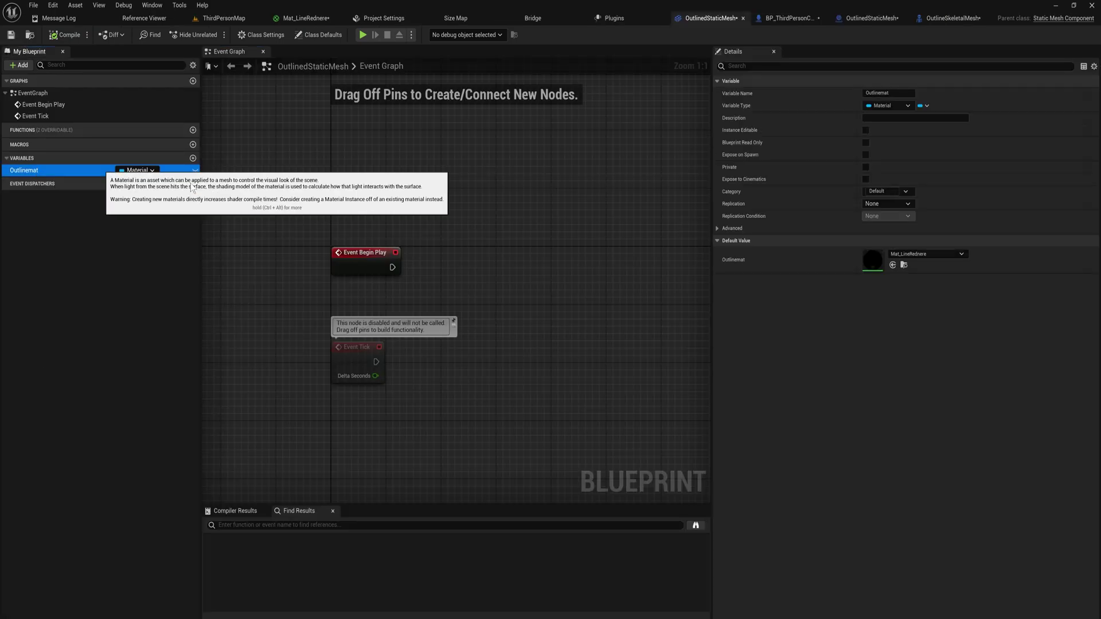
click(967, 19)
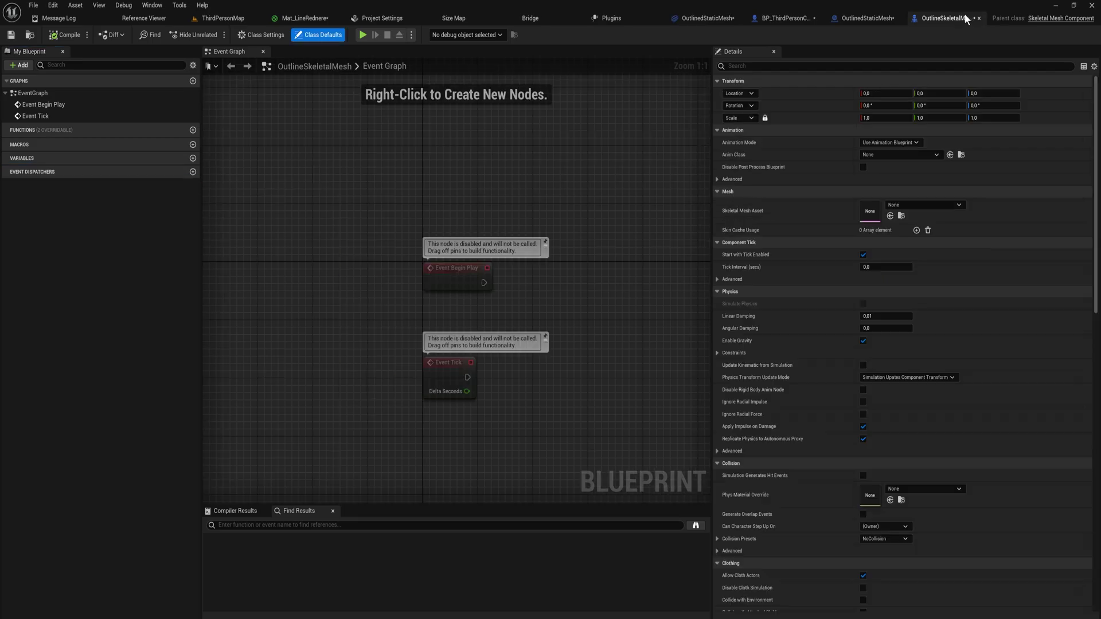
click(95, 321)
key(ctrl+v)
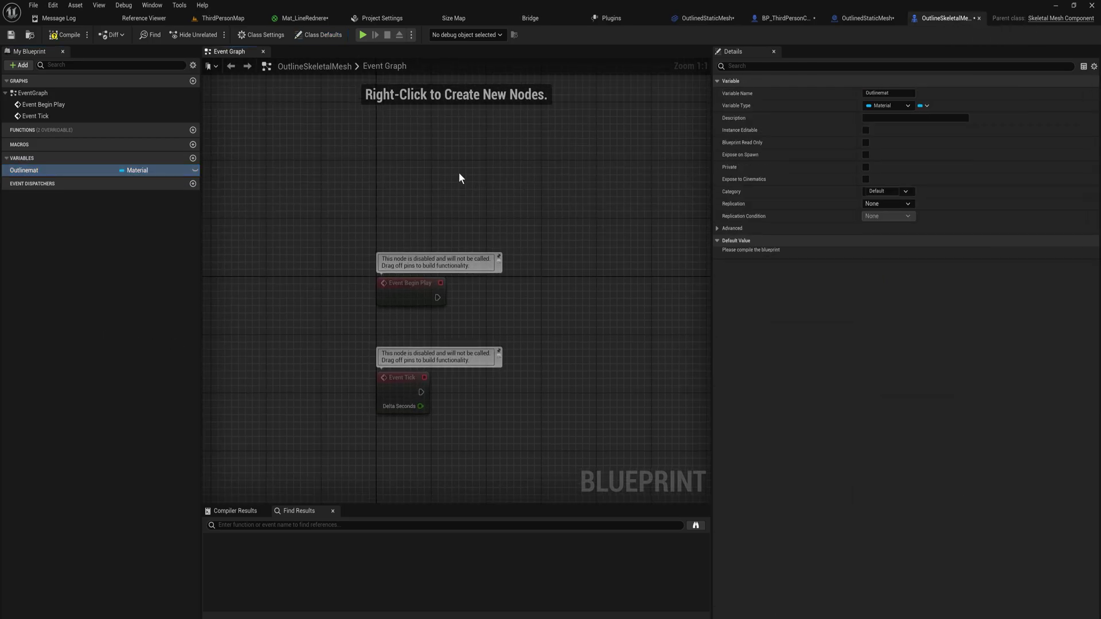
- Add a Set Overlay Material node fed by Outlinemat and run it from Event Begin Play in OutlineSkeletalMesh
right_click(459, 173)
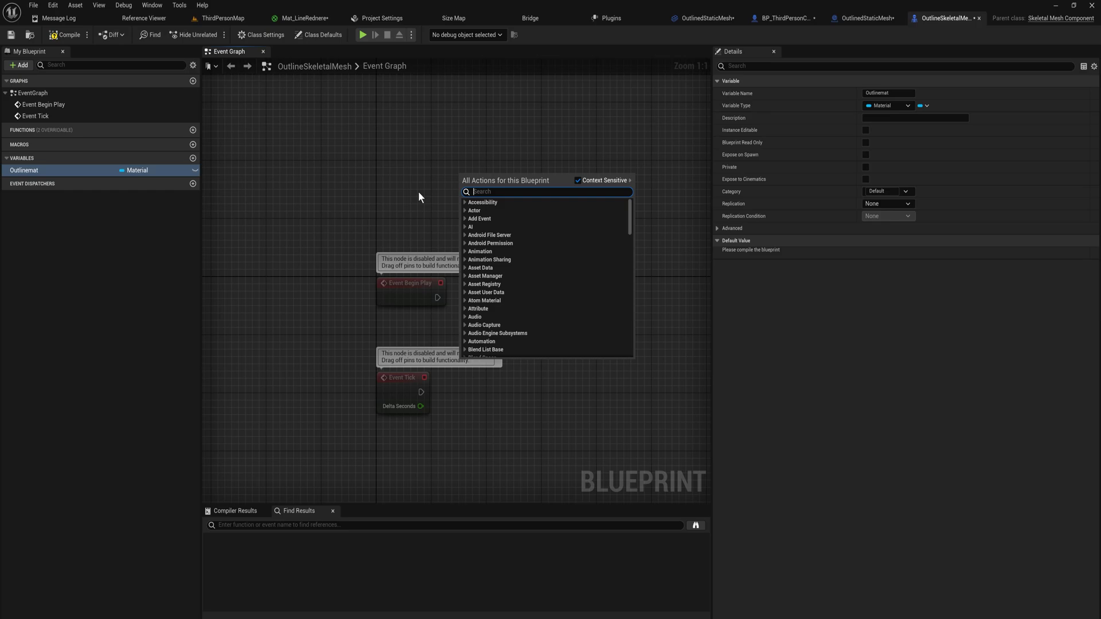
text(set overla)
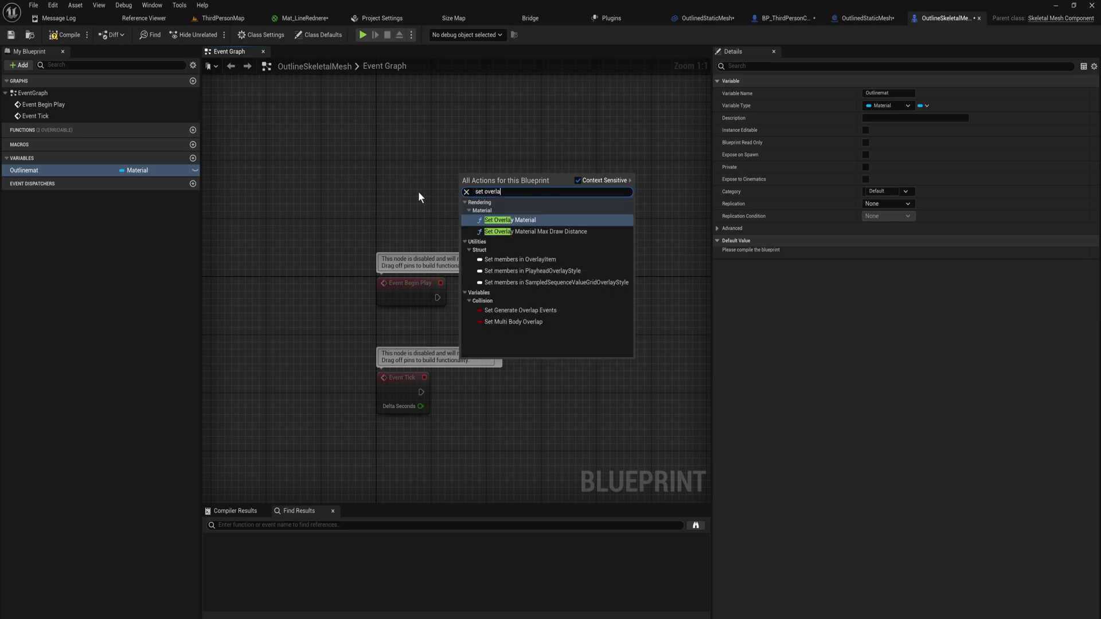
key(Return)
drag(40, 171, 465, 230)
drag(437, 297, 467, 195)
- Arrange the Set Overlay Material, Outlinemat and Event Tick nodes neatly around Event Begin Play
drag(506, 199, 539, 291)
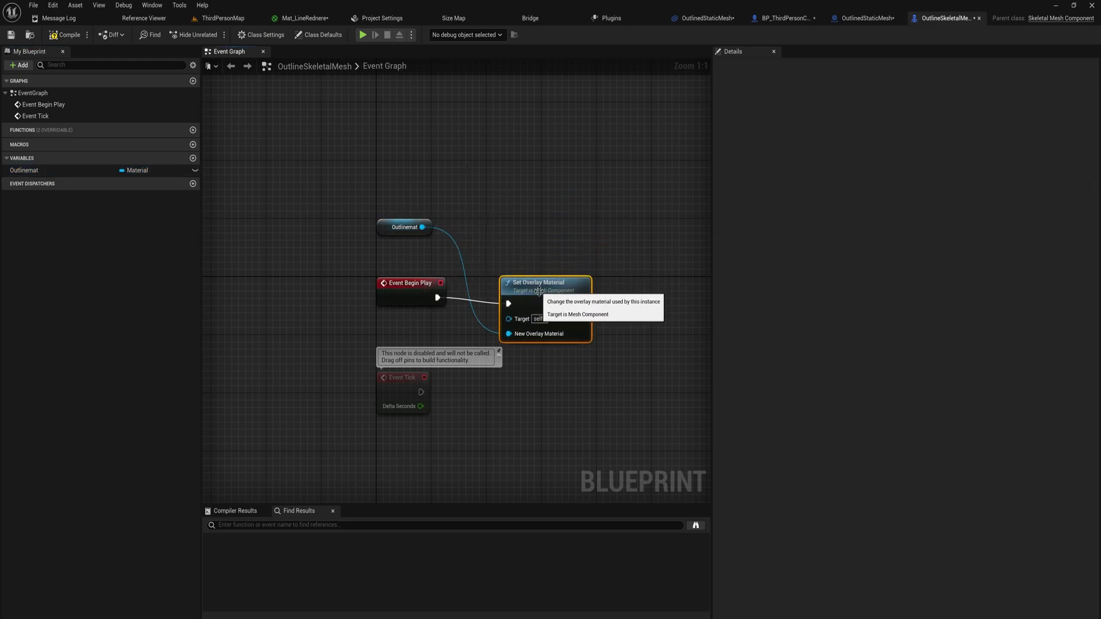
drag(379, 232, 392, 326)
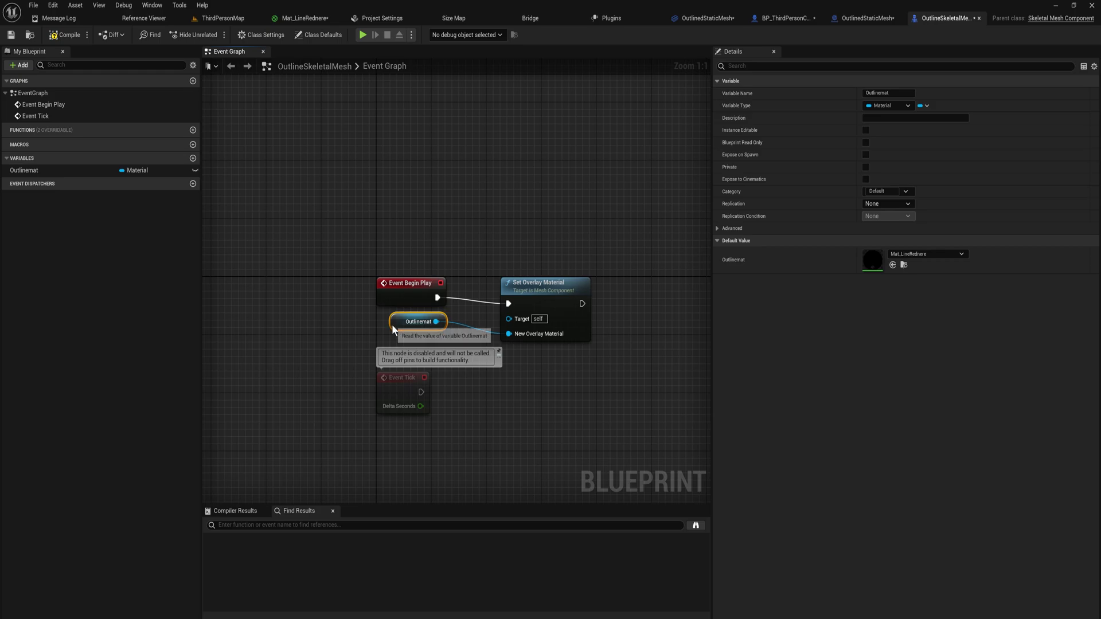
drag(391, 386, 315, 430)
drag(405, 326, 411, 333)
drag(535, 301, 550, 293)
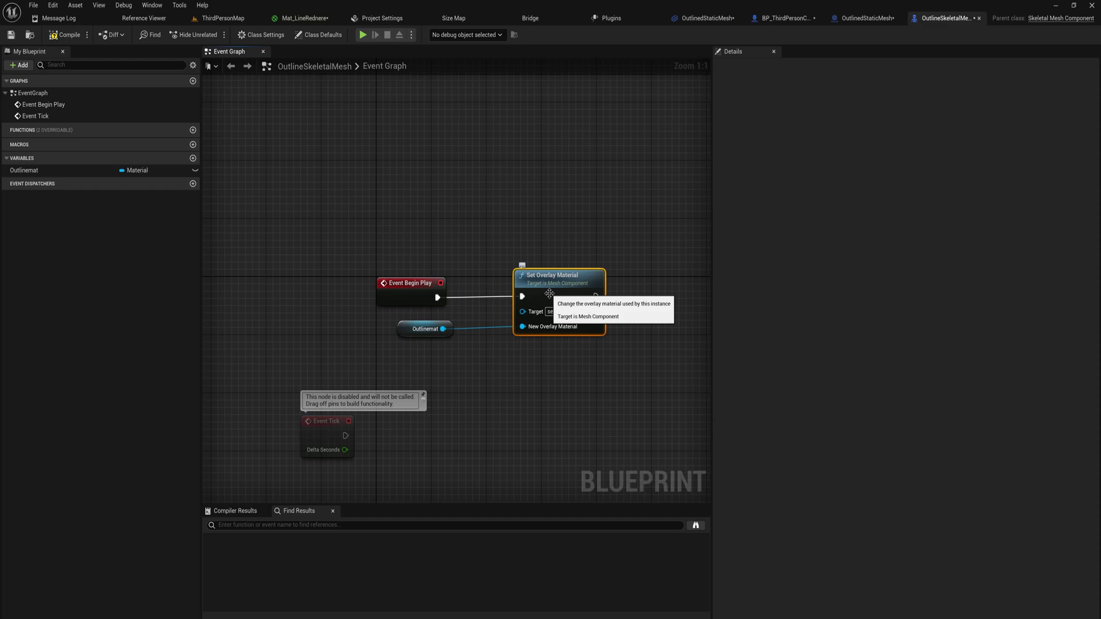
drag(550, 294, 535, 287)
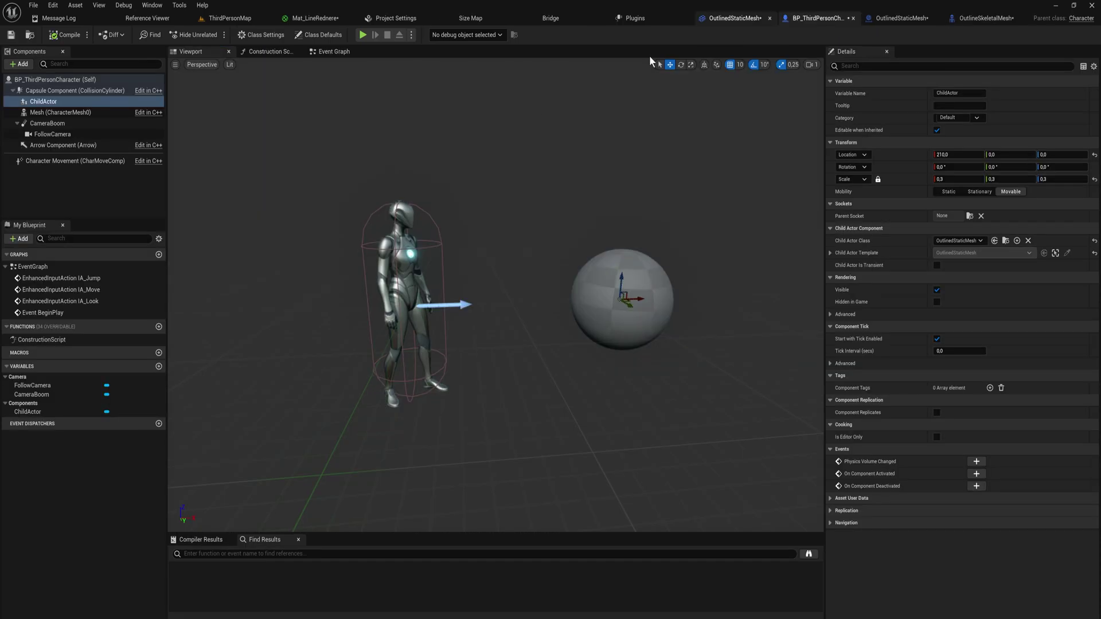
- Open the Examplepawn Blueprint and add an Outline Skeletal Mesh component to it
click(57, 113)
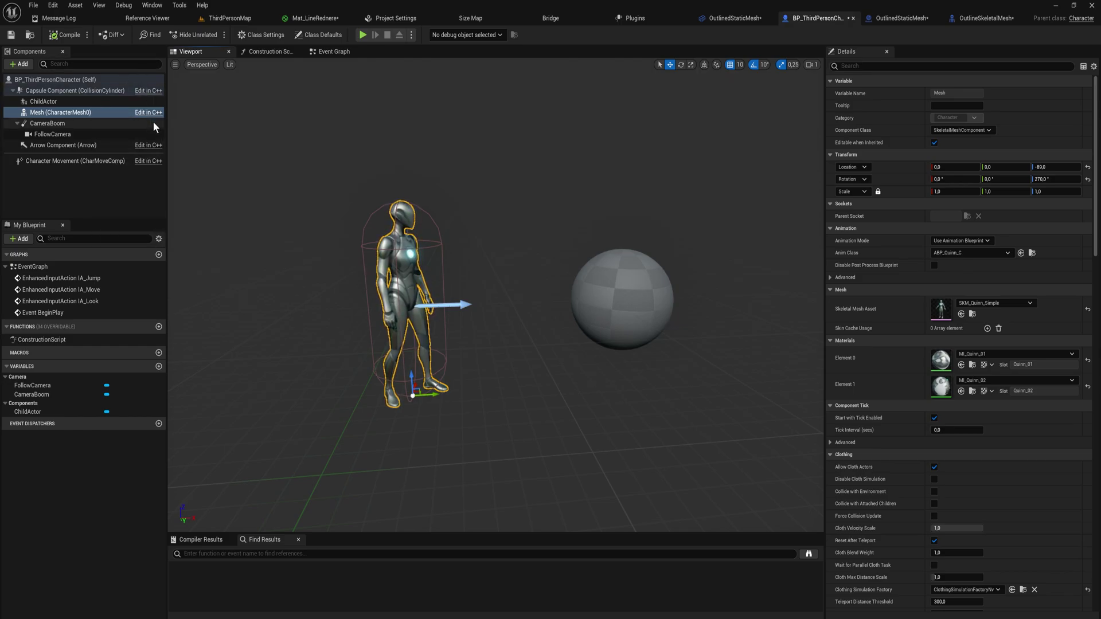
key(ctrl+space)
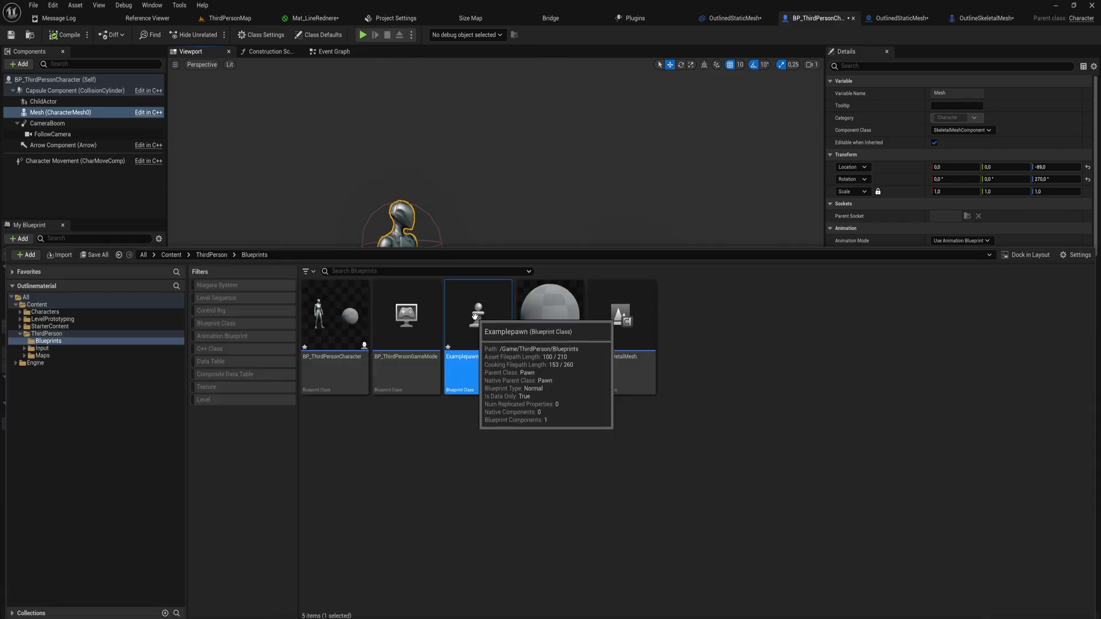
double_click(474, 315)
click(19, 64)
text(outline)
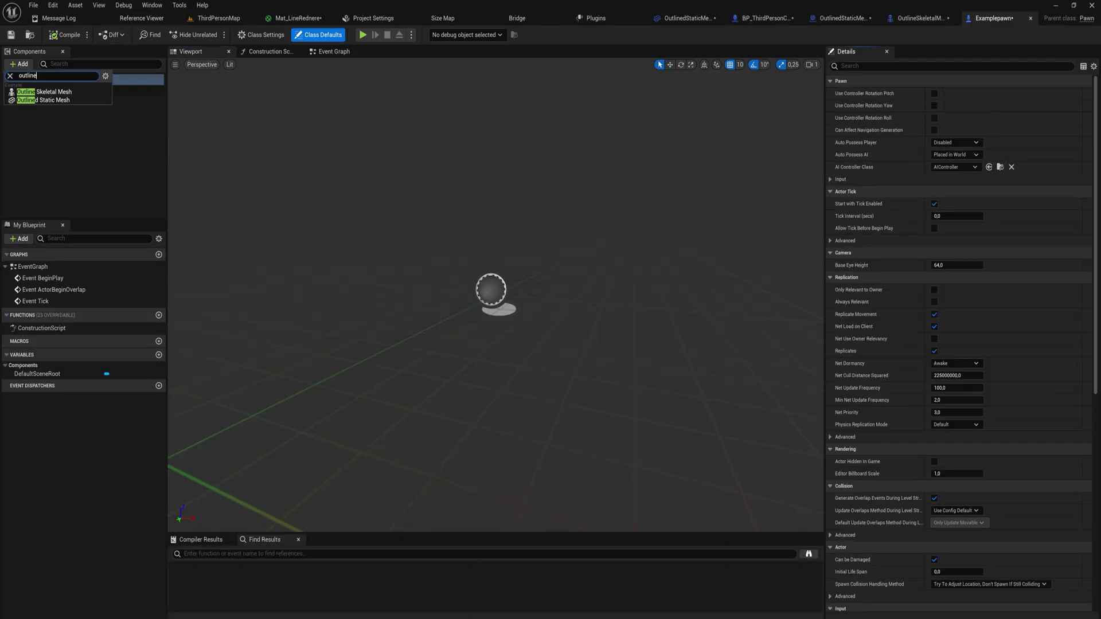
click(69, 92)
- Assign SKM_Quinn as the component's skeletal mesh with the ABP_Quinn_C anim class, and compile Examplepawn
click(1011, 293)
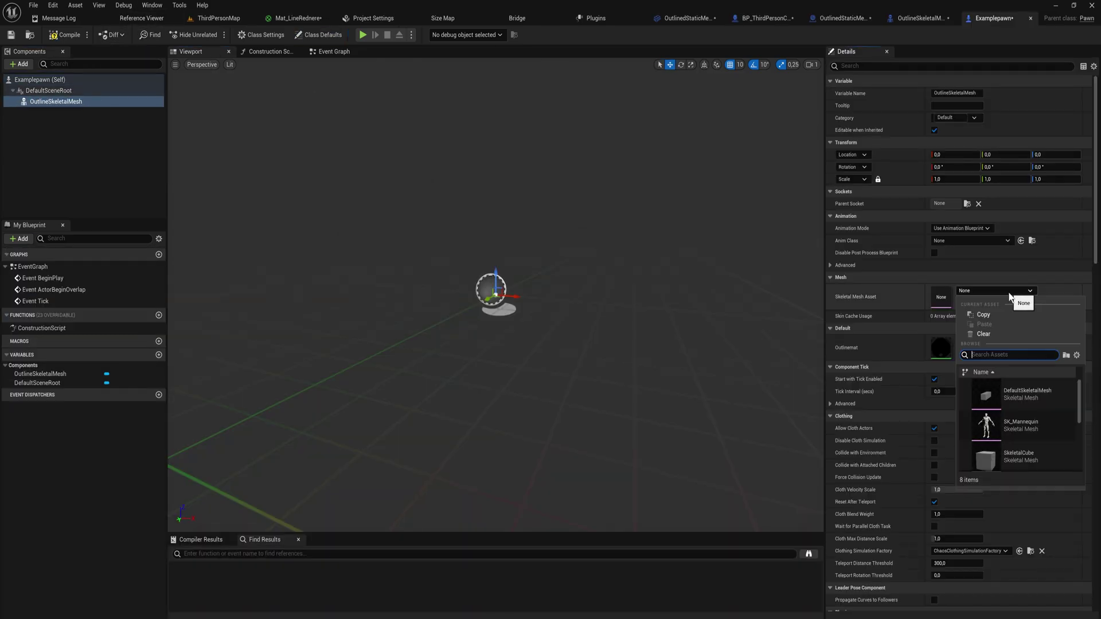
text(quin)
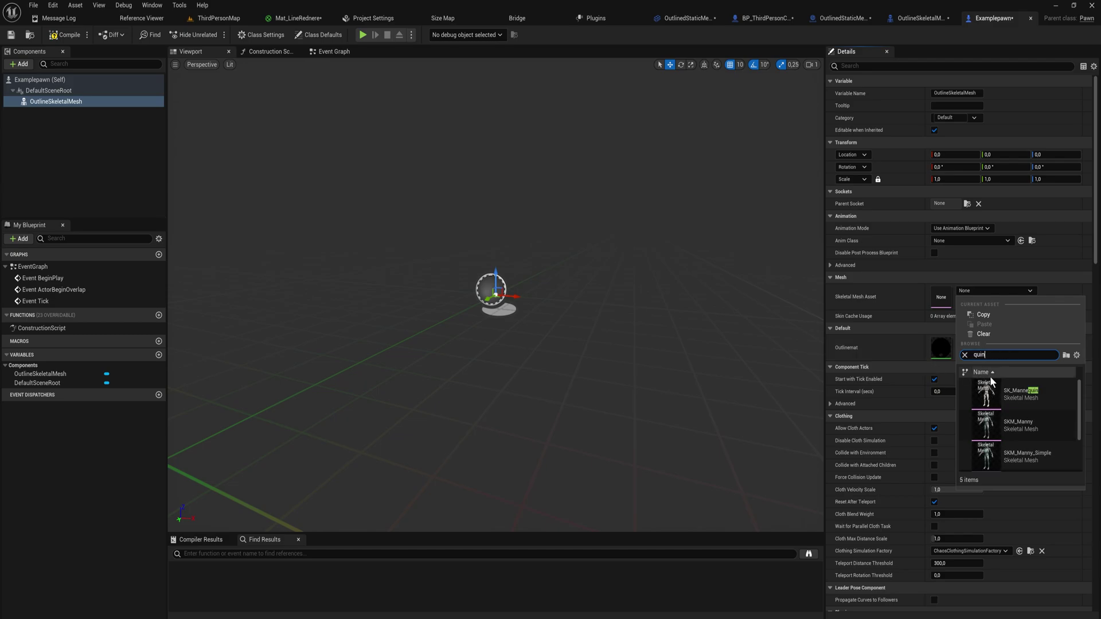
scroll(983, 422, down, 2)
click(1044, 429)
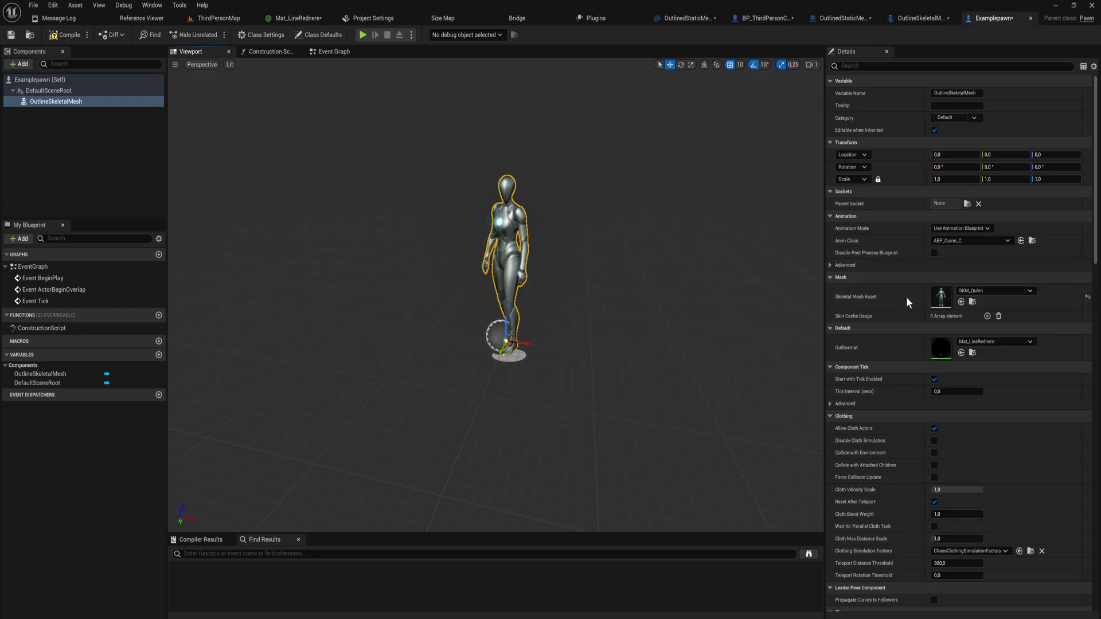
click(64, 35)
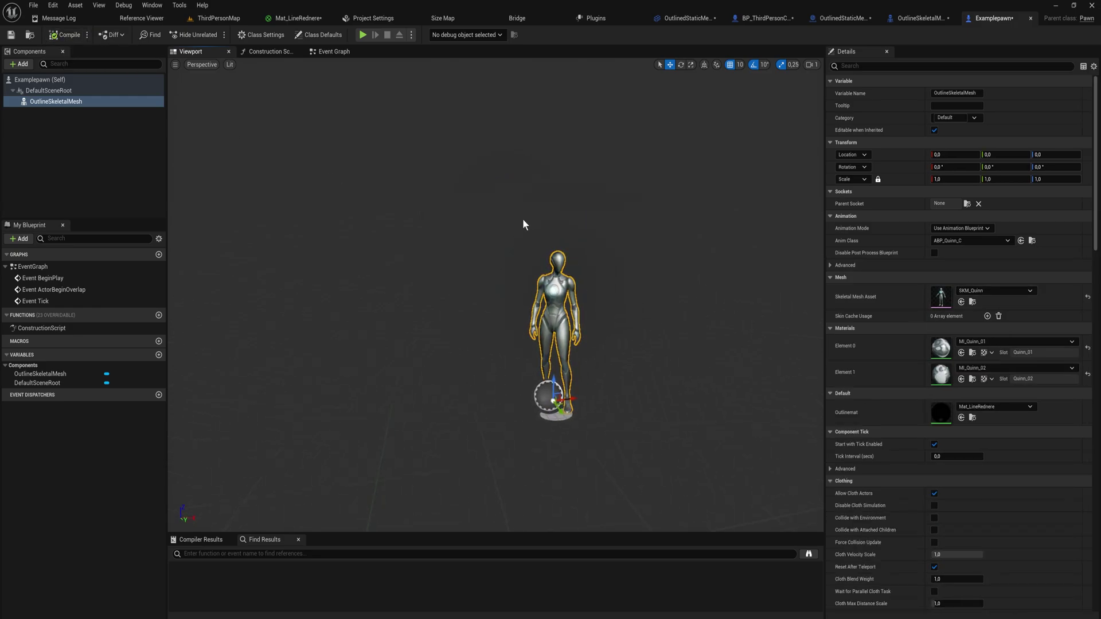
click(49, 91)
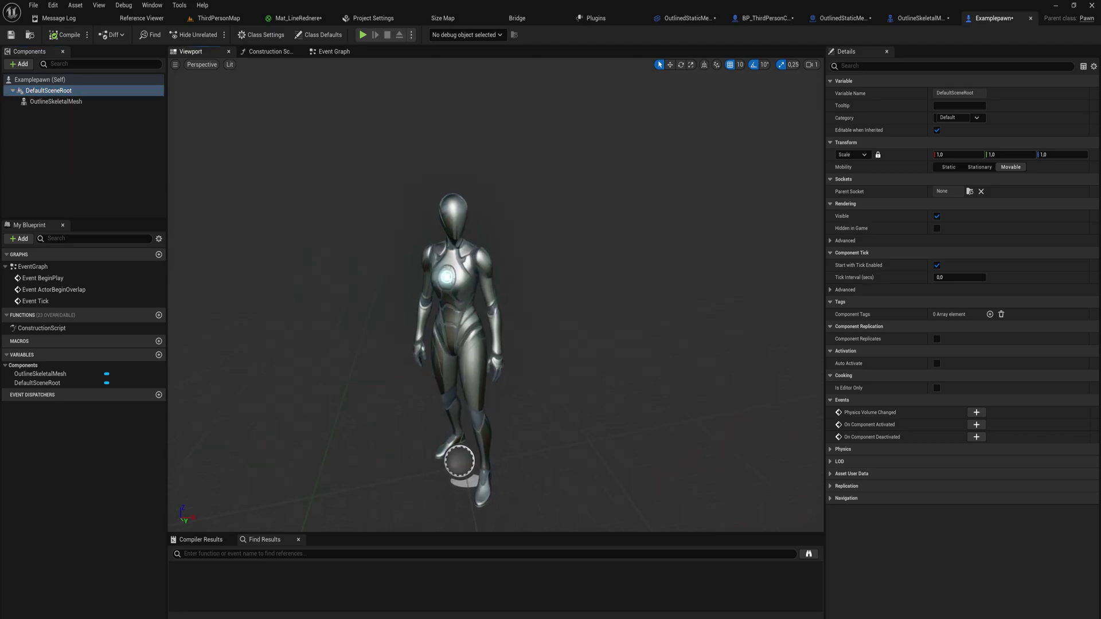
- Place the Examplepawn Blueprint on the floor of ThirdPersonMap near the player start
click(215, 21)
right_drag(548, 304, 546, 367)
key(ctrl+space)
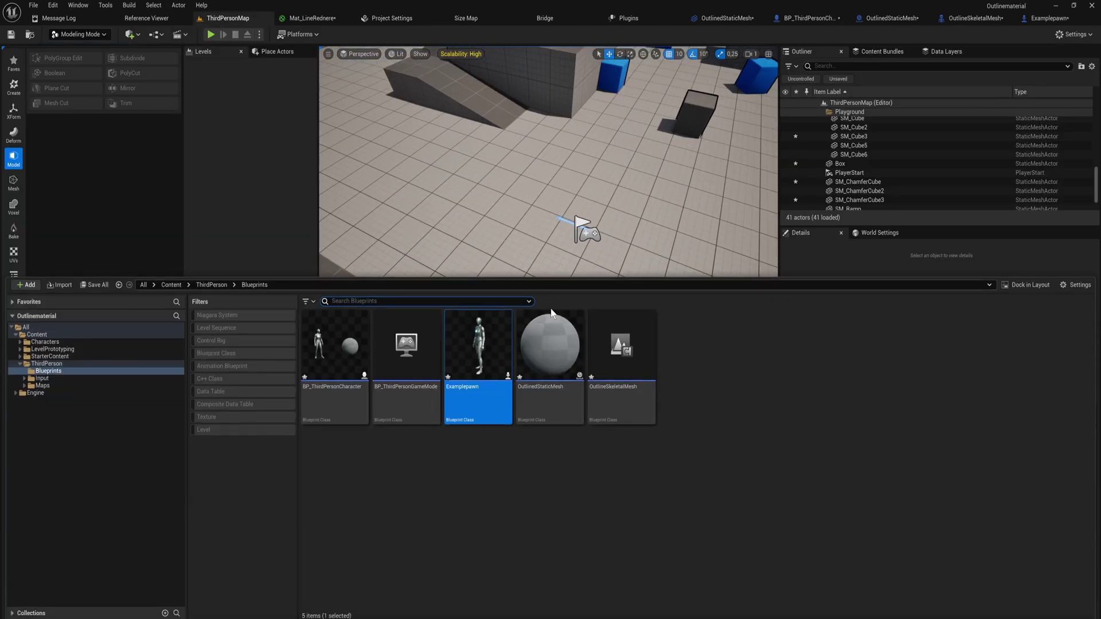
drag(478, 367, 496, 198)
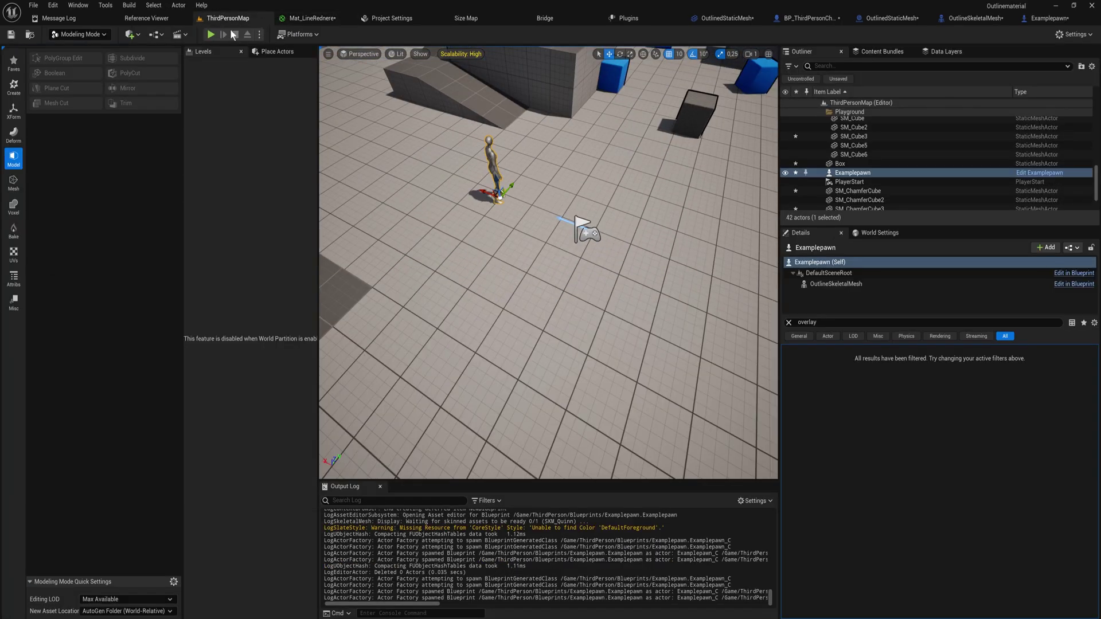
- Play-test the level to examine the outline on the placed Examplepawn, and end the session
click(210, 34)
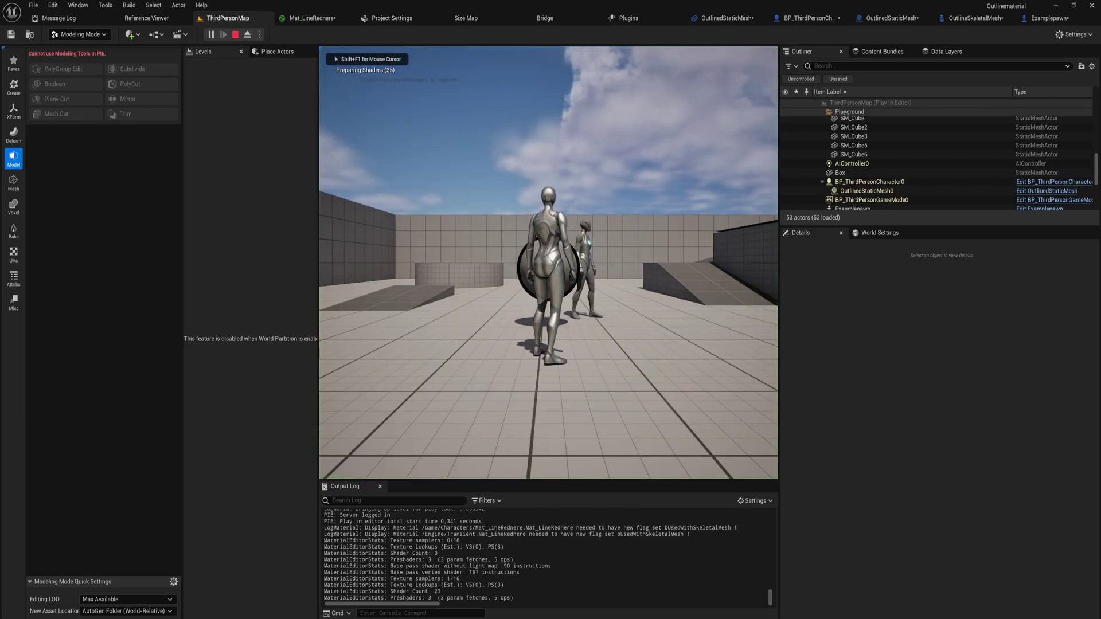
click(477, 203)
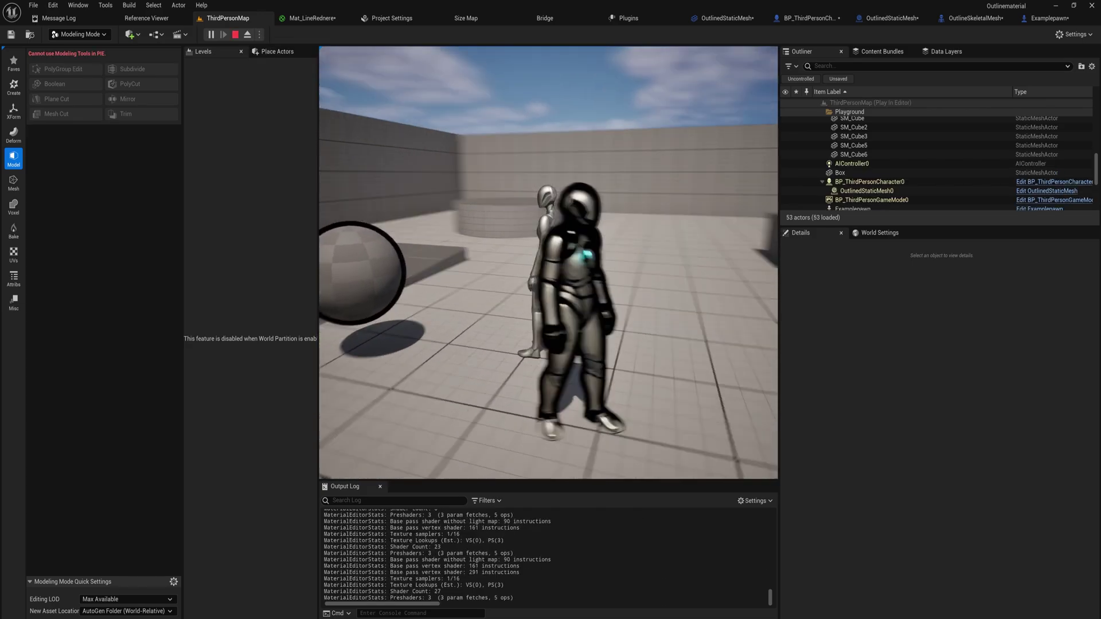
key(Escape)
right_drag(535, 264, 622, 281)
key(s)
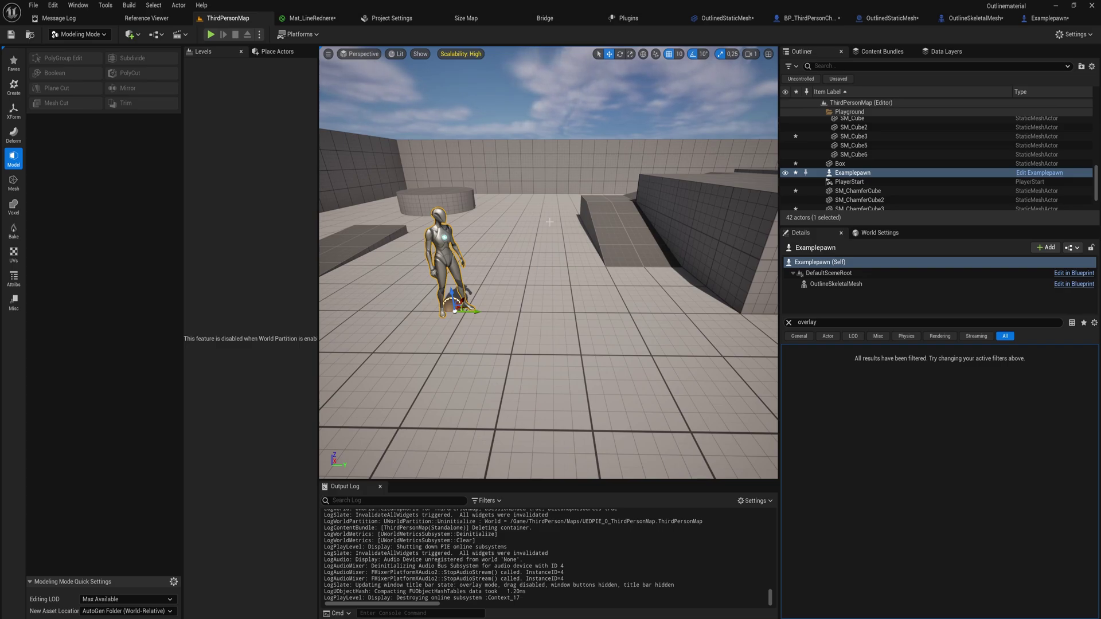
- Set the OutlineDistance parameter's default value to 1 in Mat_LineRednere and apply the material
click(310, 18)
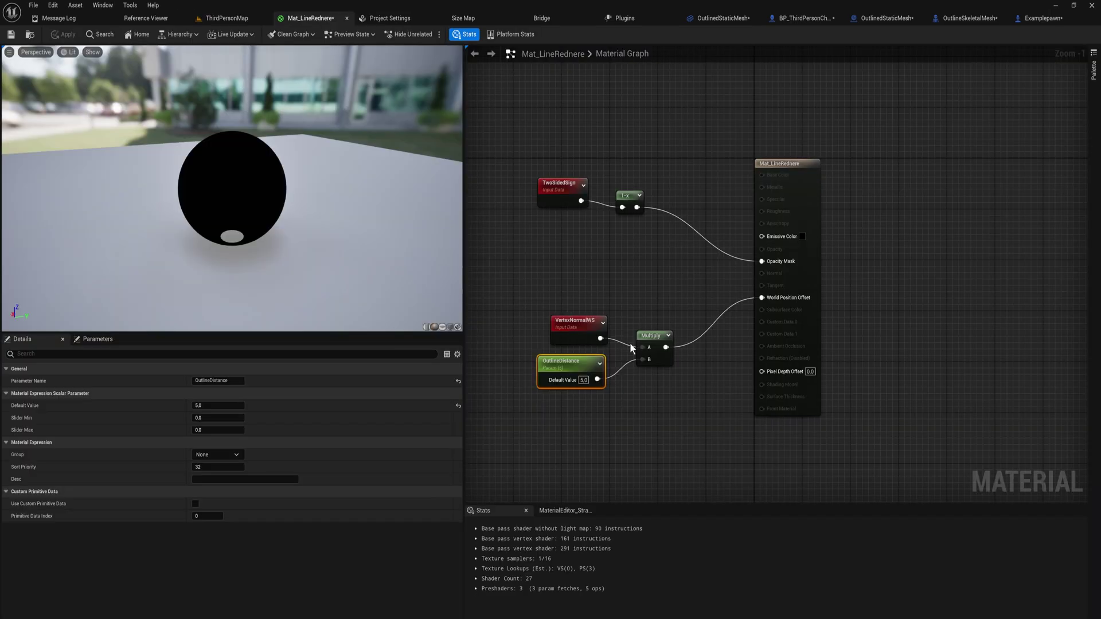
click(585, 380)
text(1)
click(613, 397)
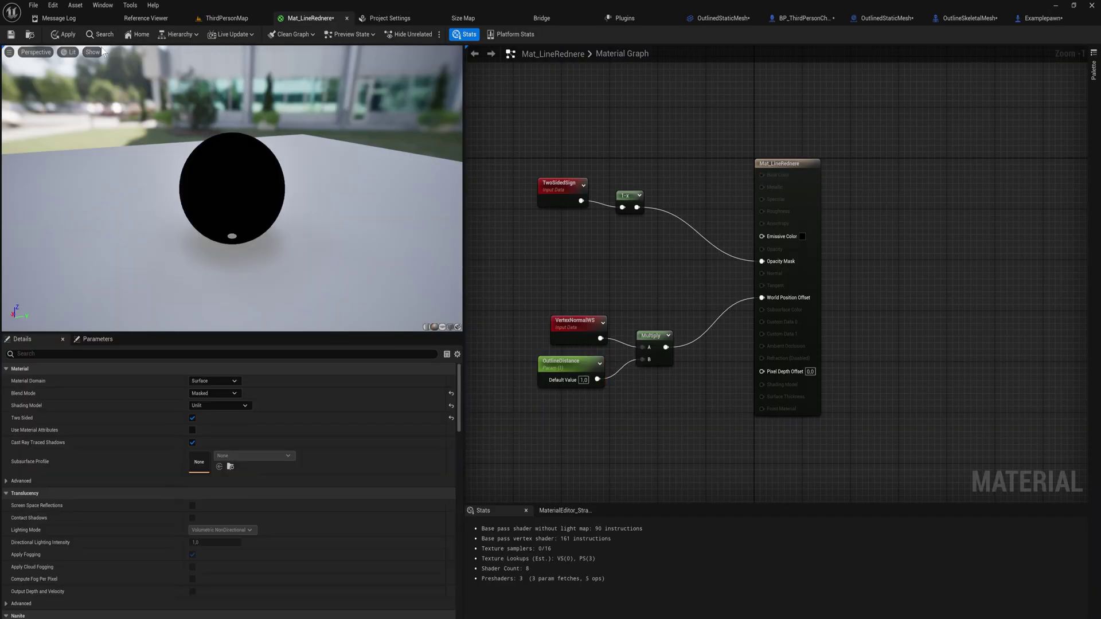
click(63, 35)
- Play ThirdPersonMap again to examine the outlines on the sphere and the pawn with the new distance
click(242, 18)
key(alt+p)
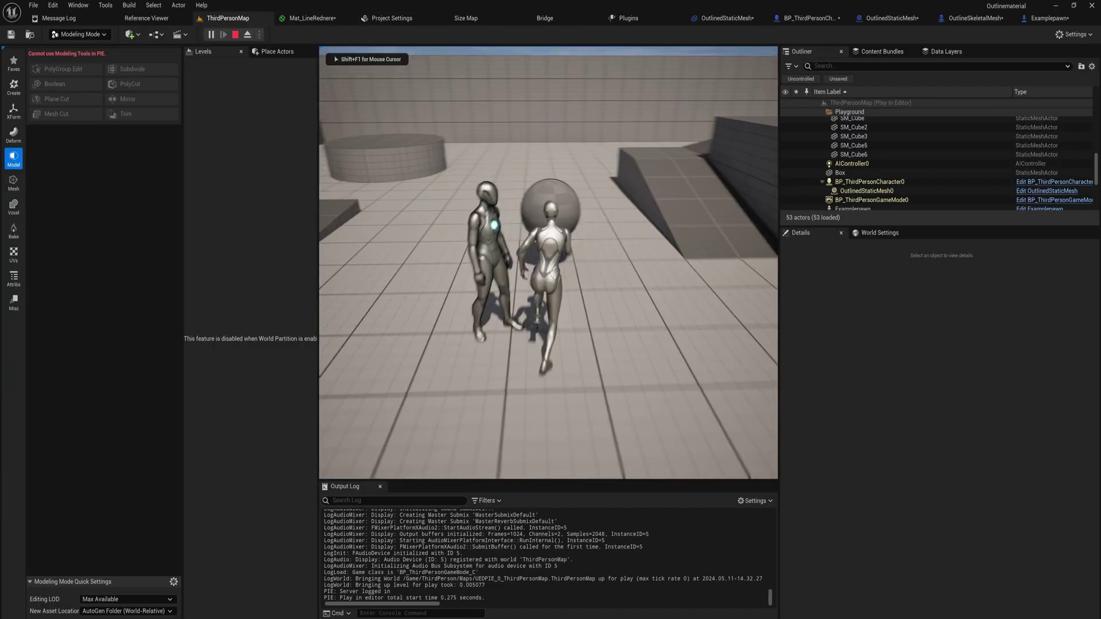